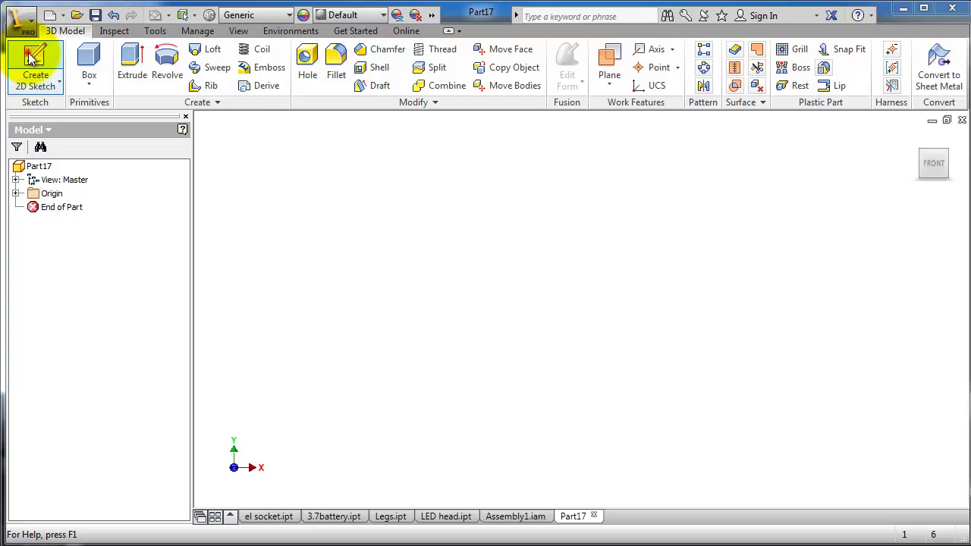
- Start a sketch on the horizontal plane and draw a two-point rectangle from the origin
left_click(31, 60)
left_click(543, 334)
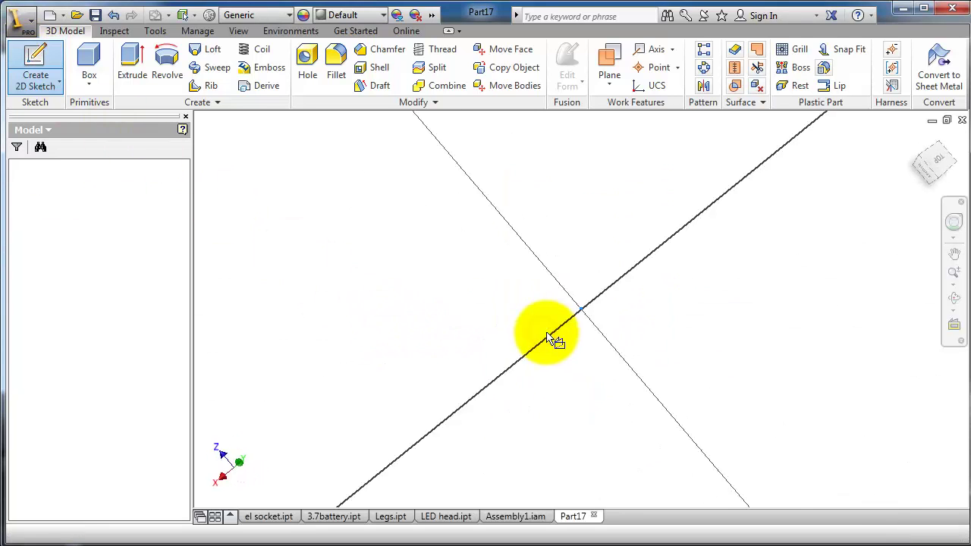
left_click(103, 86)
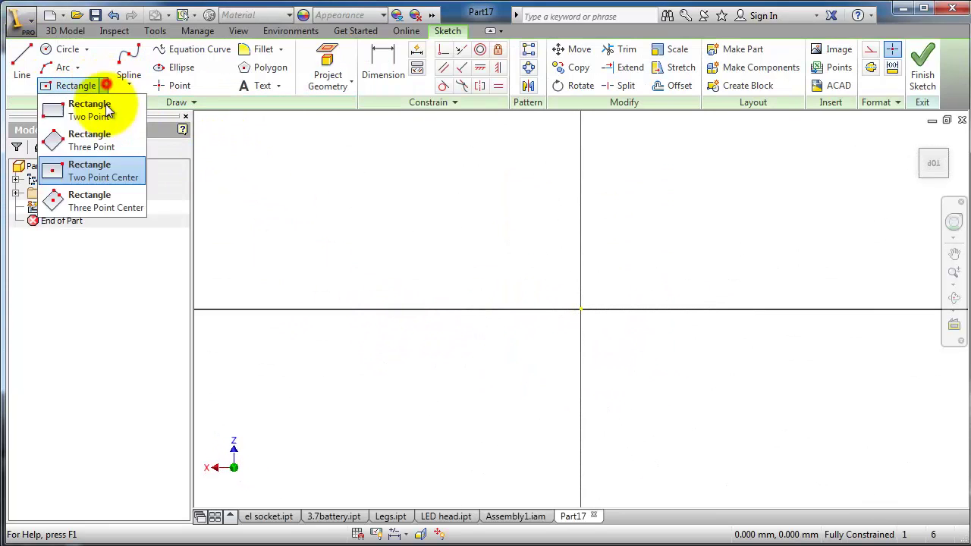
left_click(84, 108)
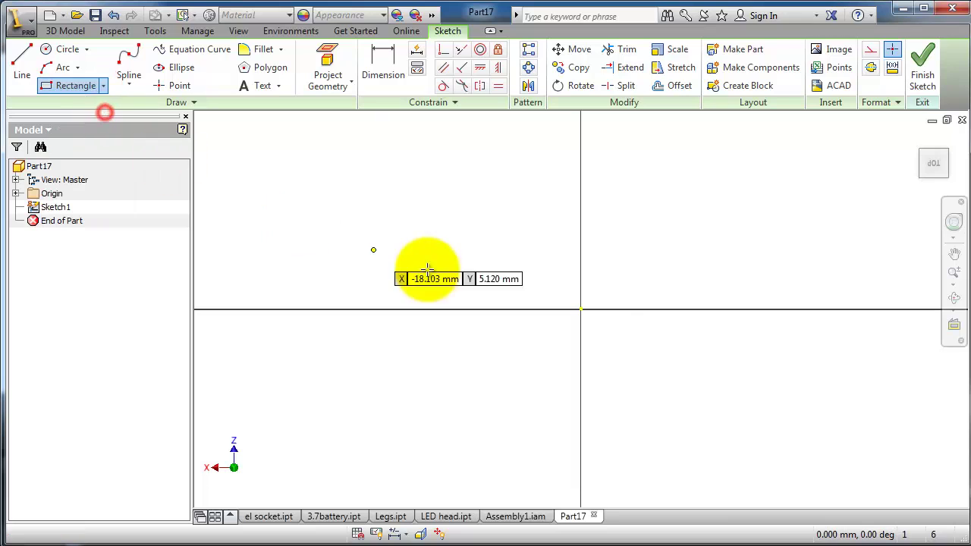
left_click(580, 309)
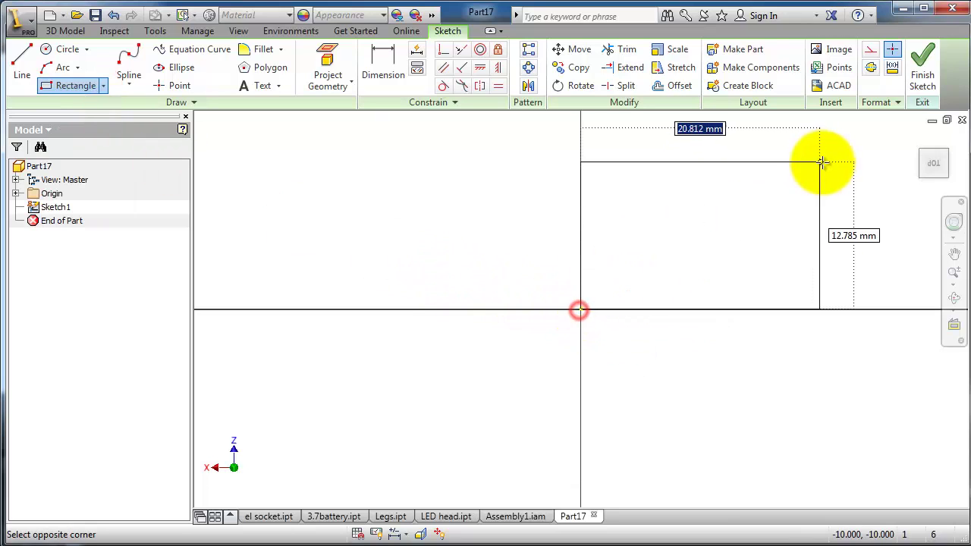
left_click(850, 165)
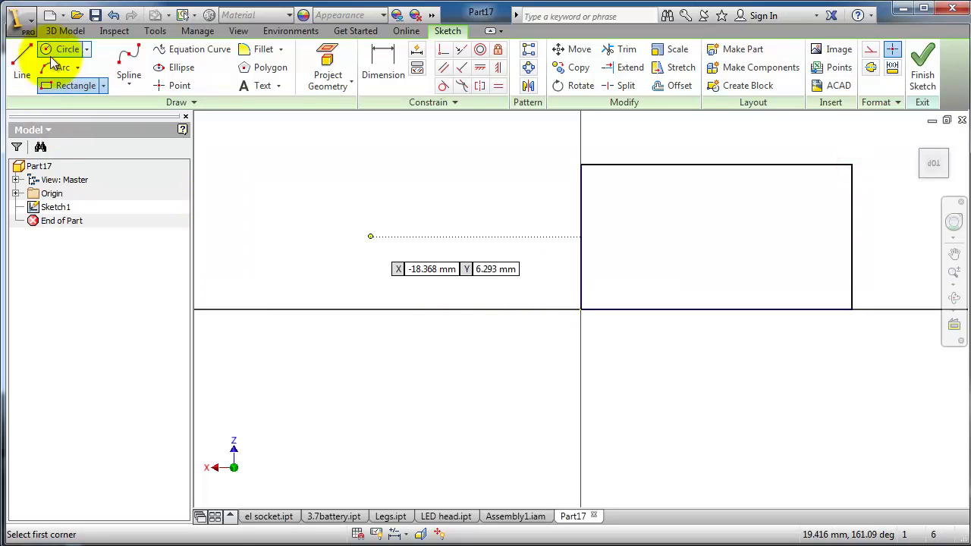
- Dimension the rectangle's right edge to 30 and its bottom edge to 62
left_click(387, 64)
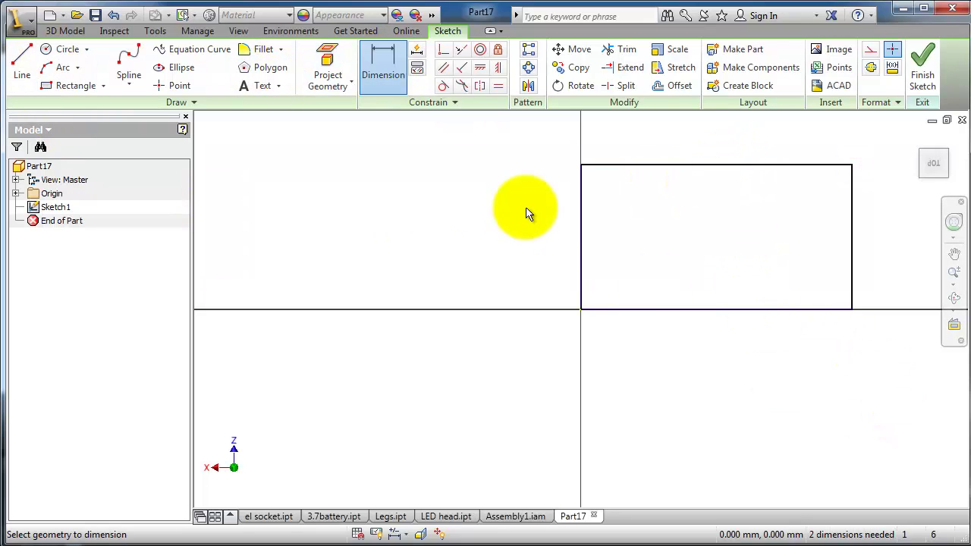
left_click(852, 243)
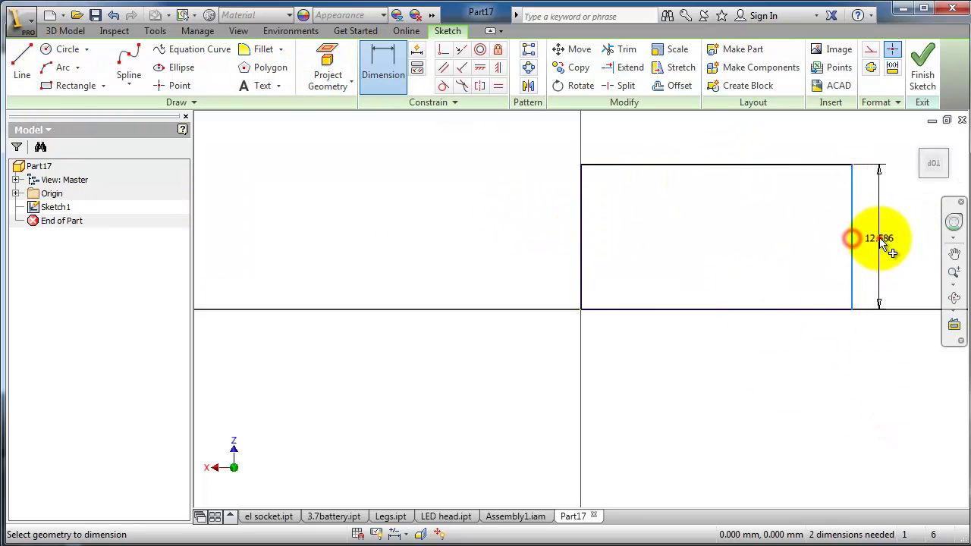
left_click(890, 230)
type("30")
key("Return")
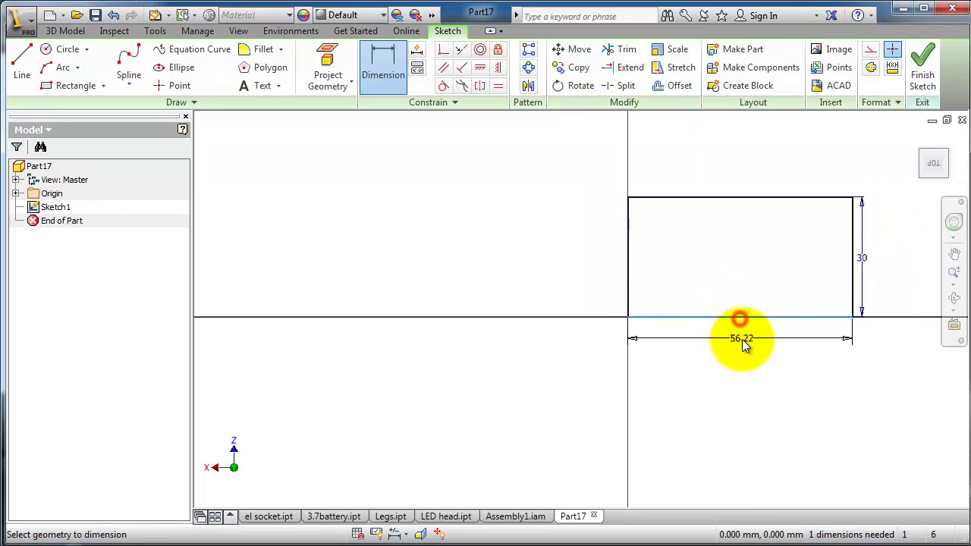
left_click(741, 339)
type("62")
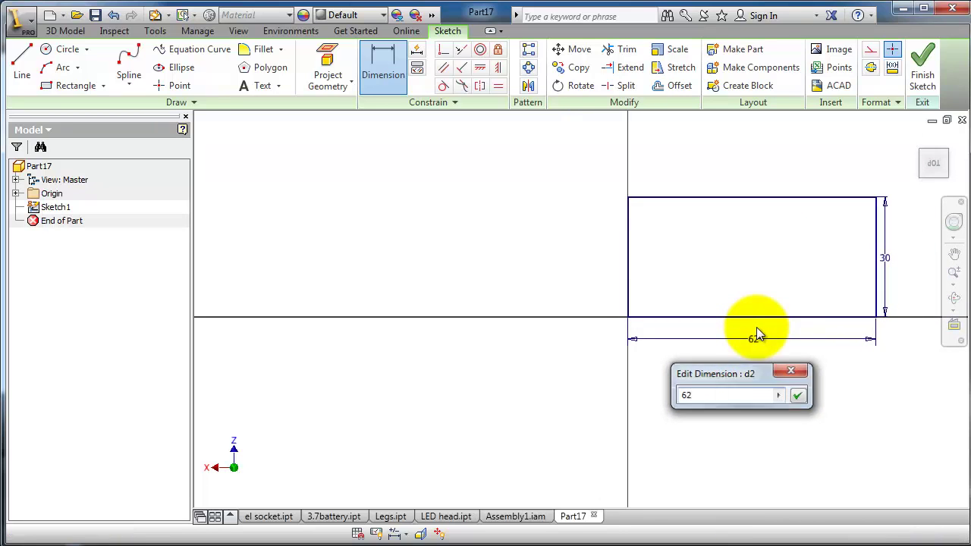
key("Return")
middle_click_drag(837, 218, 667, 270)
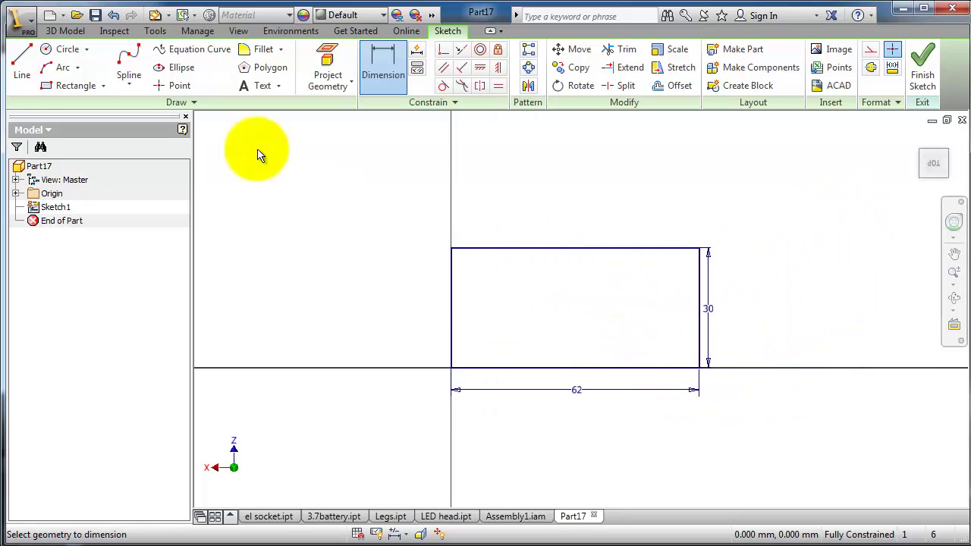
- Draw a small center-point semicircle on the rectangle's right edge near the top
left_click(77, 68)
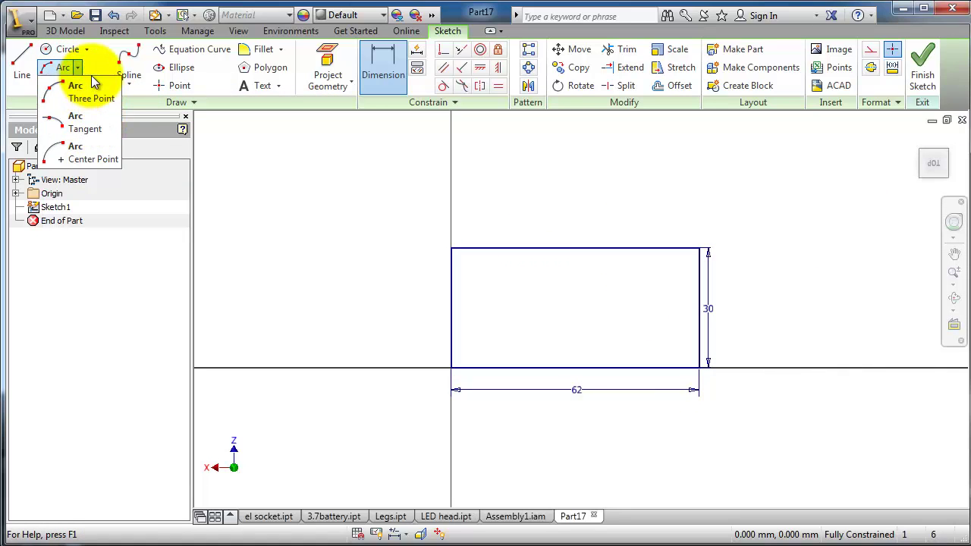
left_click(87, 158)
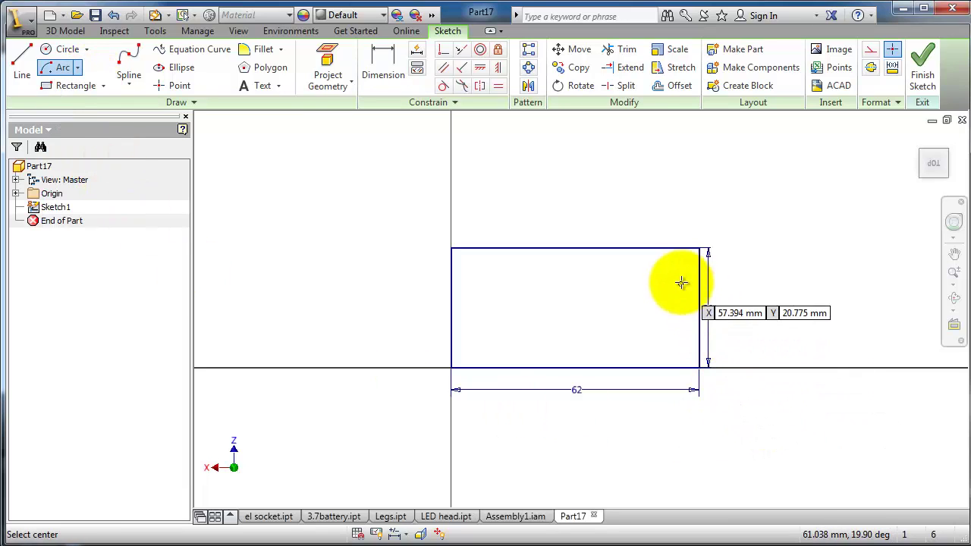
left_click(698, 264)
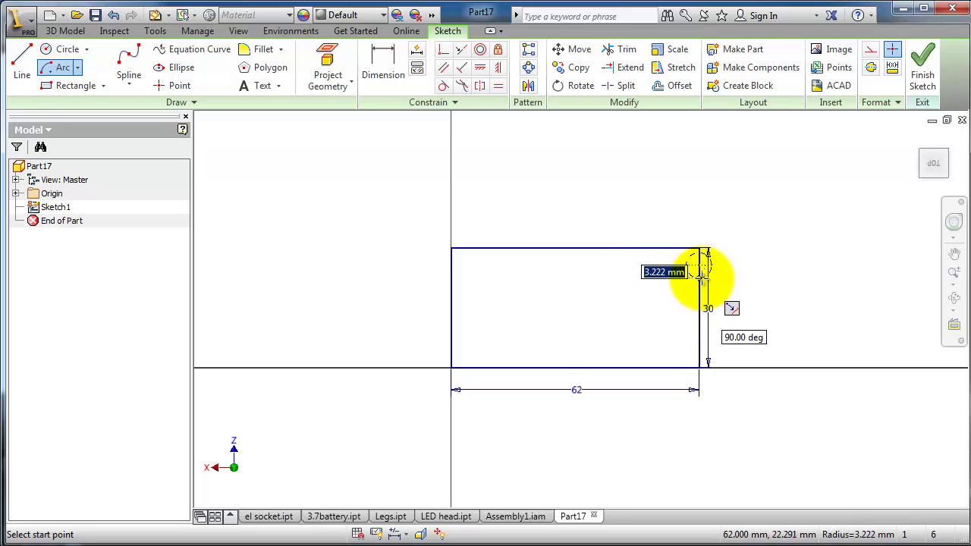
key("Escape")
middle_click_drag(746, 268, 740, 312)
scroll(676, 340, "up", 3)
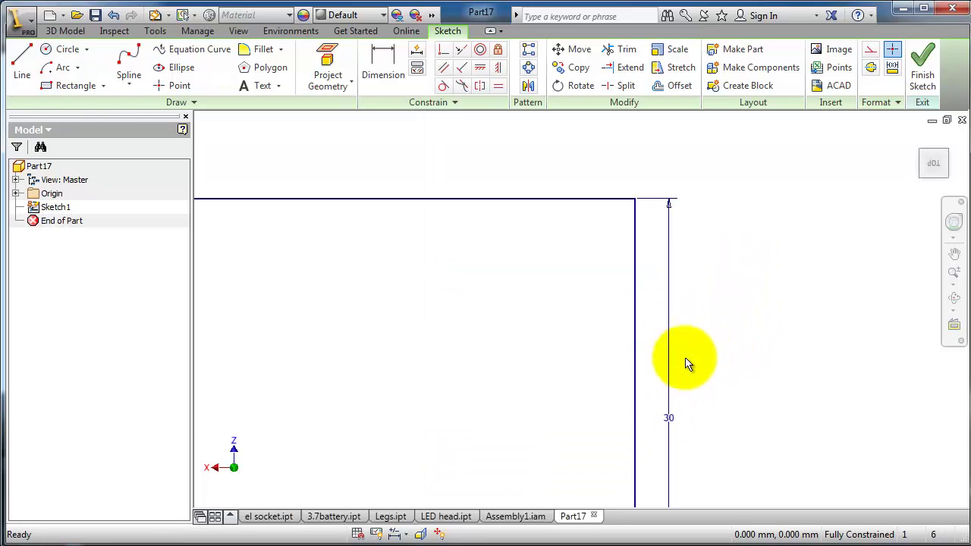
left_click(60, 67)
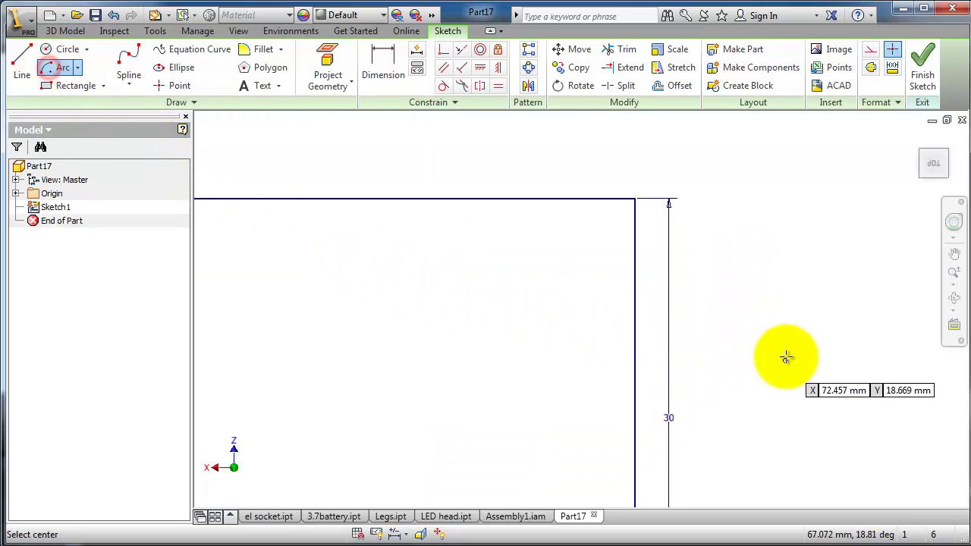
left_click(635, 286)
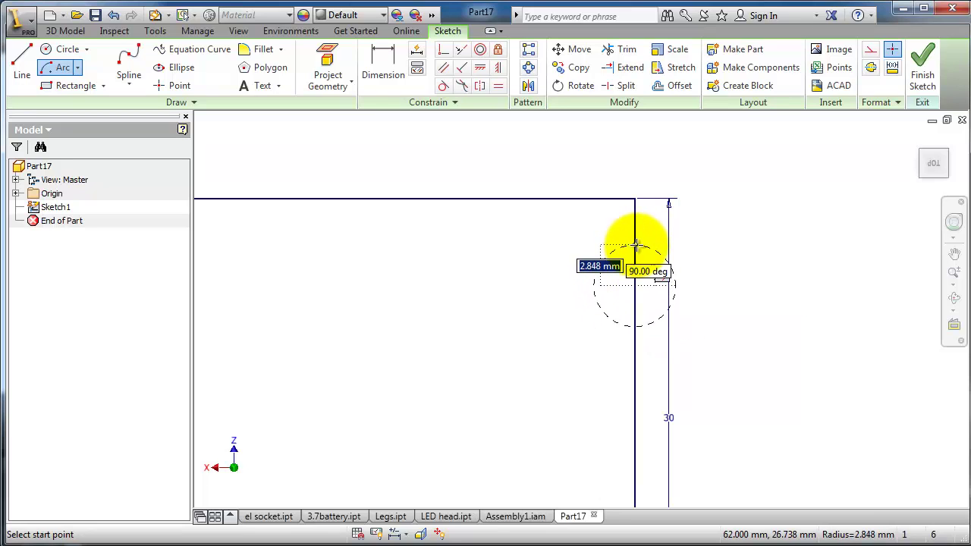
left_click(635, 245)
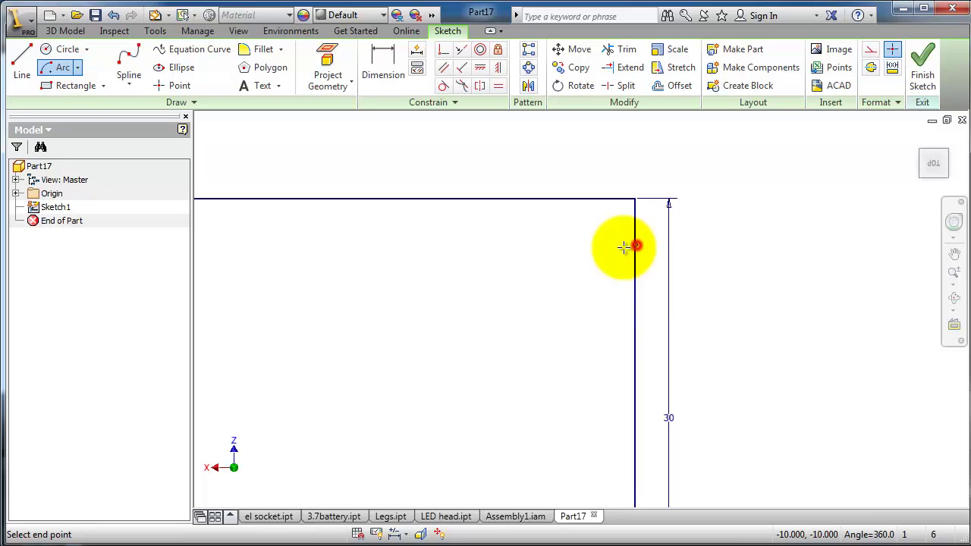
left_click(634, 343)
- Draw a larger center-point semicircle lower down on the right edge
scroll(636, 433, "down", 2)
scroll(644, 353, "up", 2)
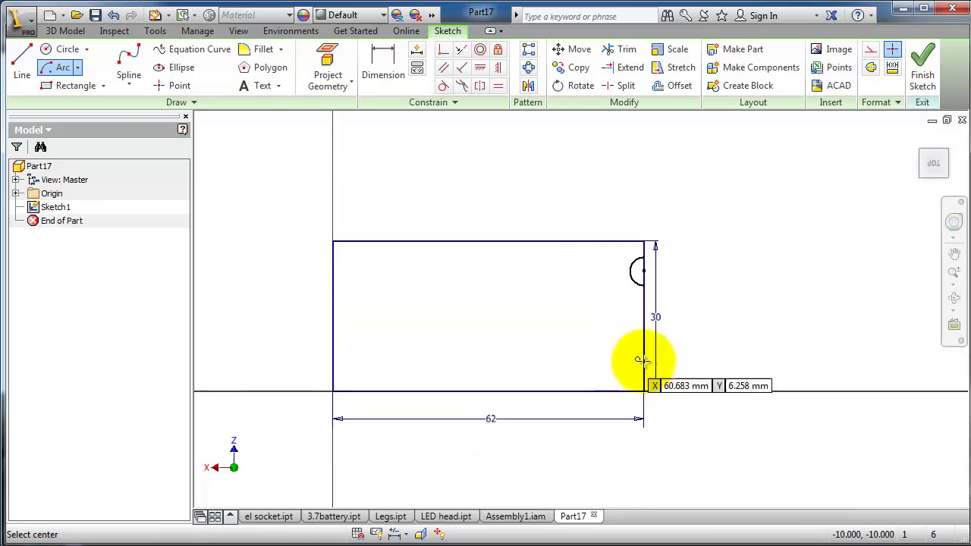
scroll(640, 349, "up", 2)
left_click(634, 329)
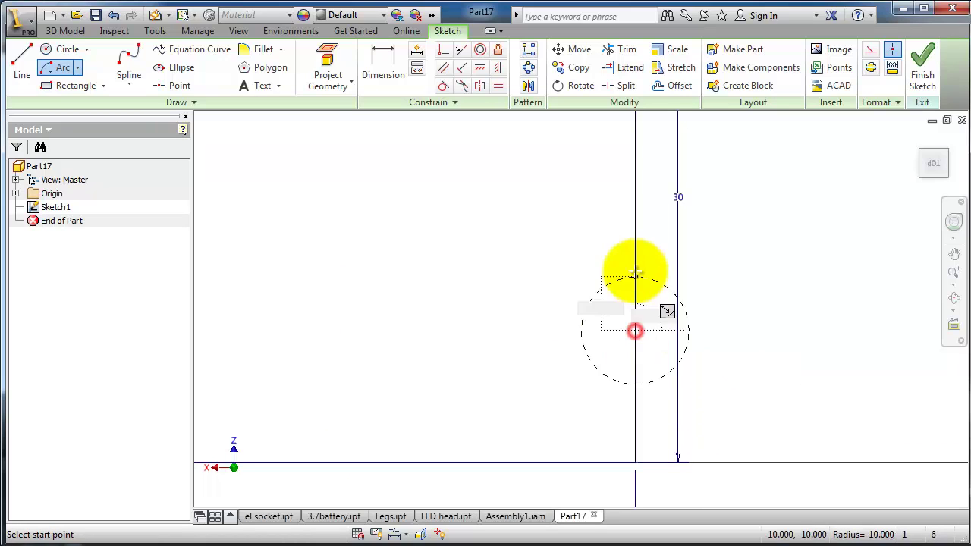
left_click(636, 244)
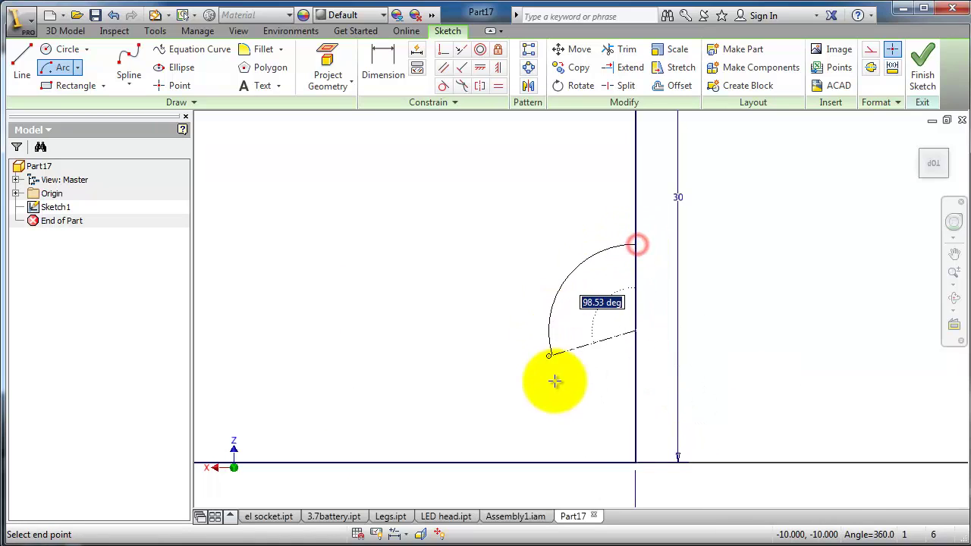
left_click(634, 423)
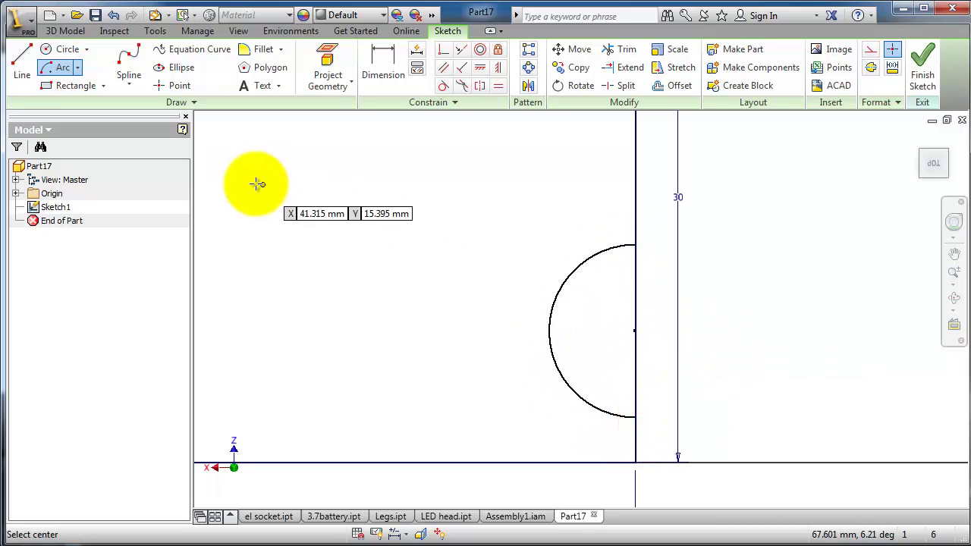
- Give the lower arc a 4.5 radius and place its centre 10 above the X axis
left_click(377, 62)
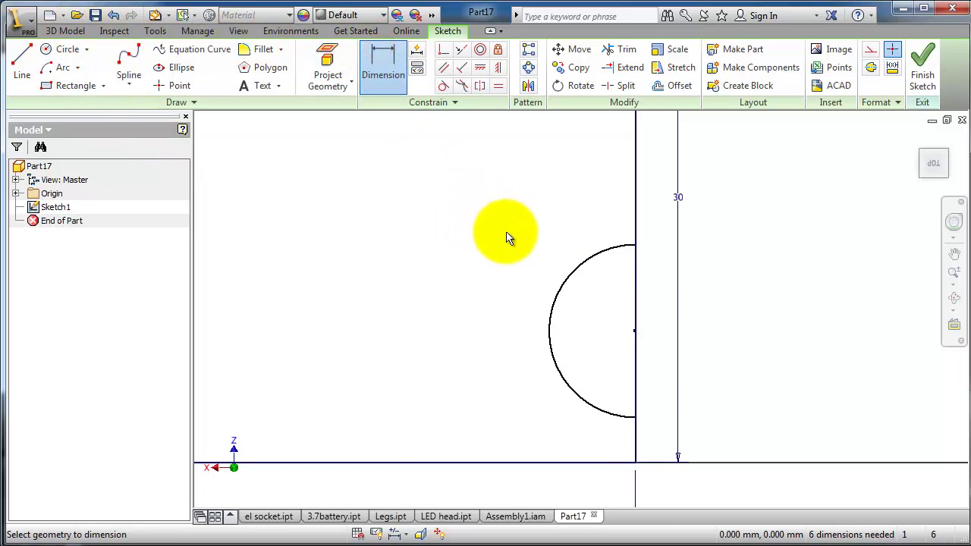
left_click(555, 291)
left_click(520, 291)
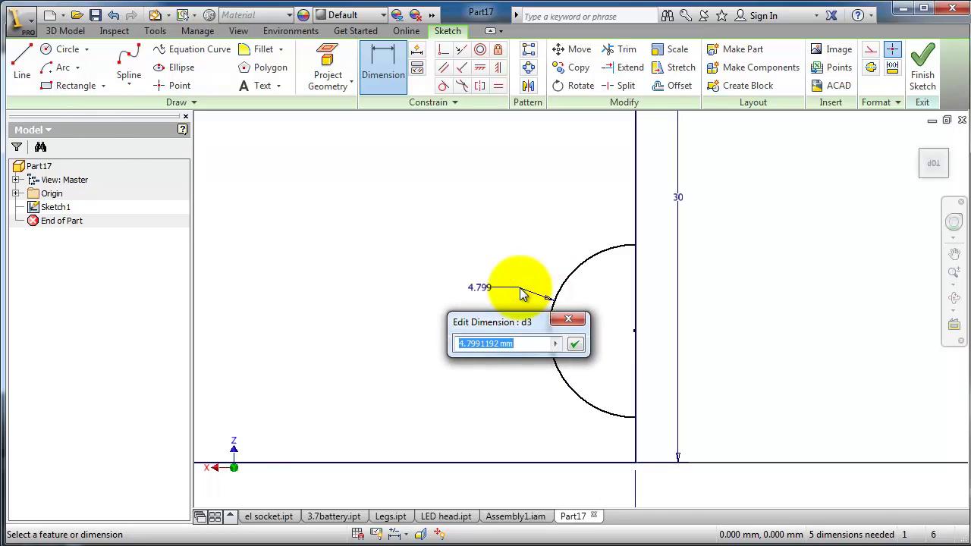
type("4.5")
key("Return")
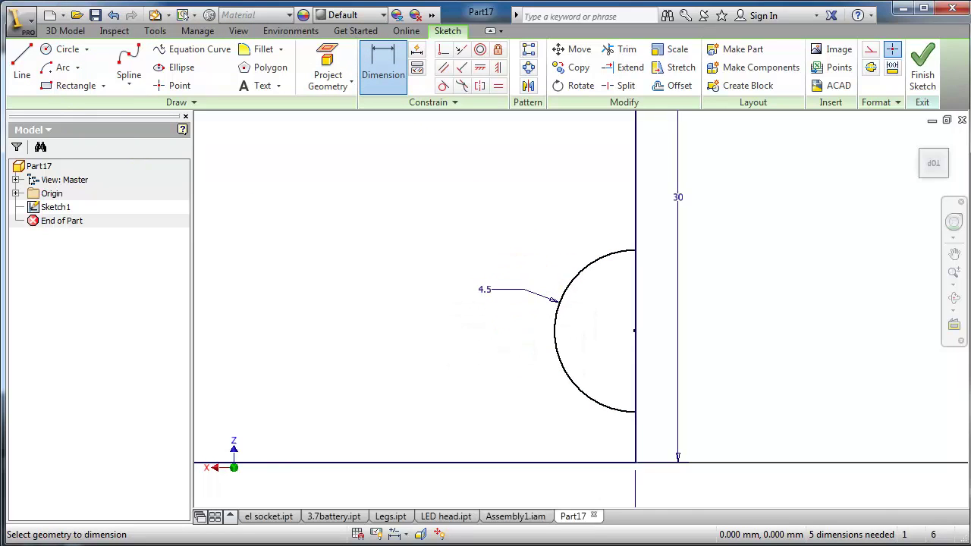
left_click(562, 462)
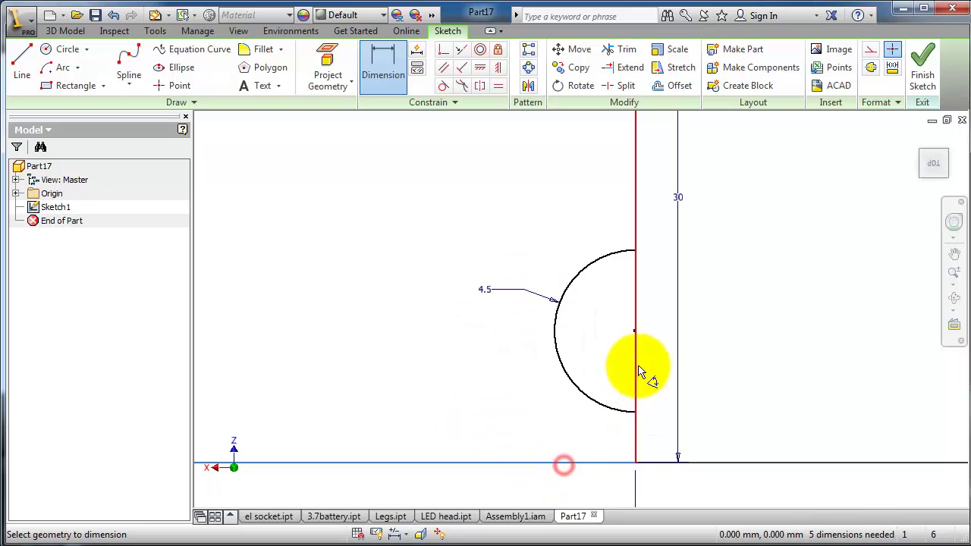
left_click(634, 330)
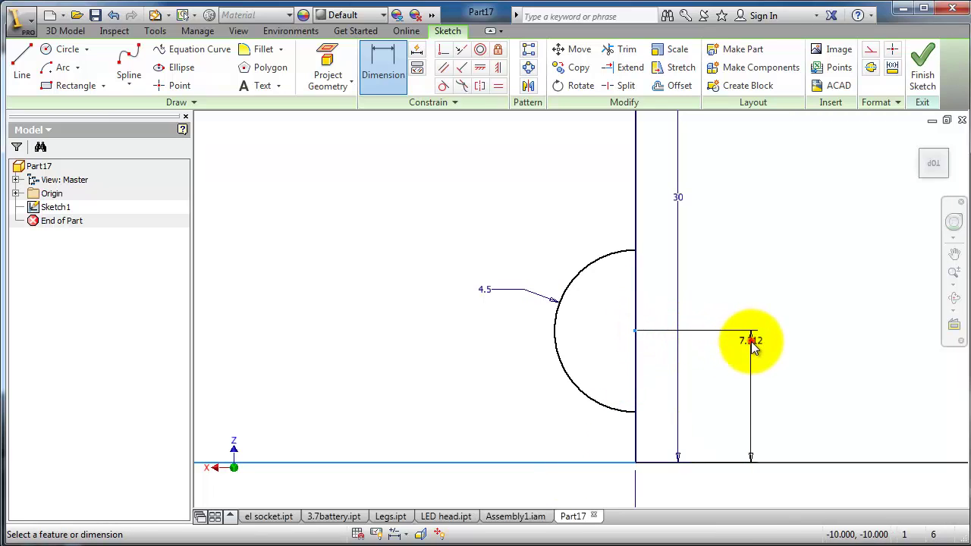
left_click(751, 341)
type("10")
key("Return")
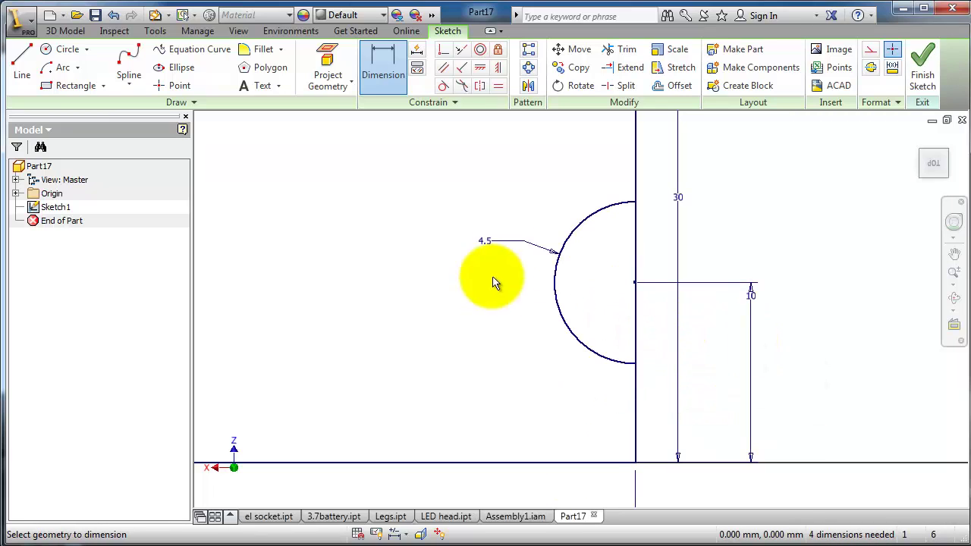
- Add a radius dimension to the small upper arc, leaving its value unchanged
middle_click_drag(730, 217, 663, 379)
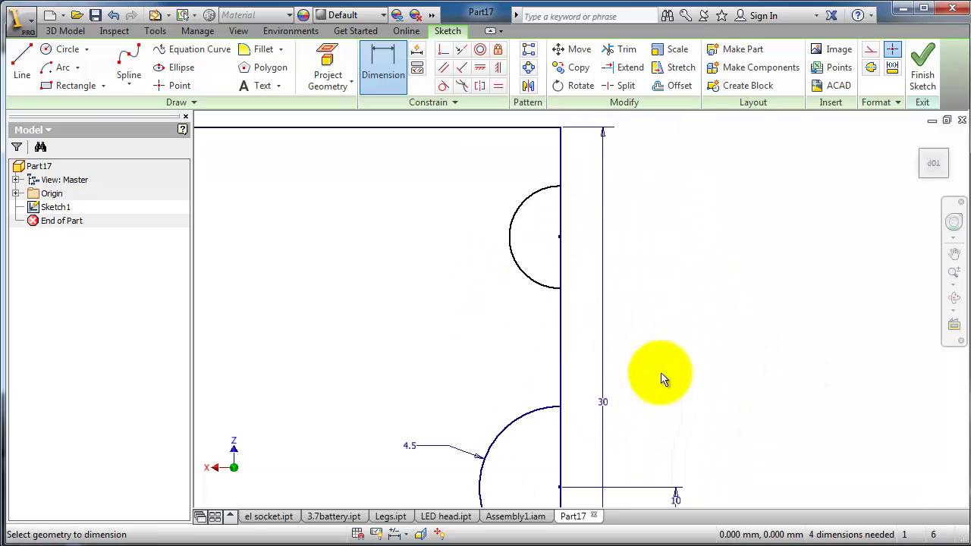
left_click(551, 293)
left_click(499, 296)
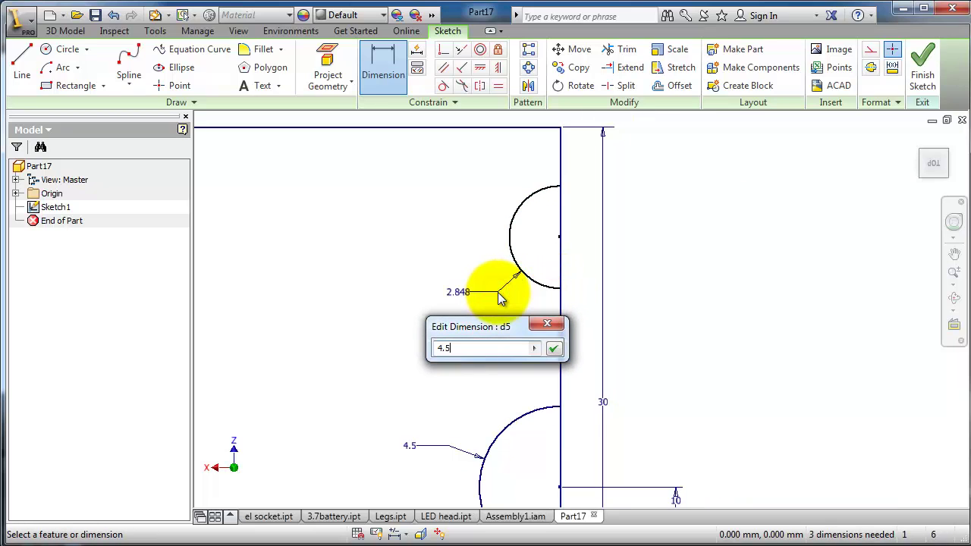
key("Escape")
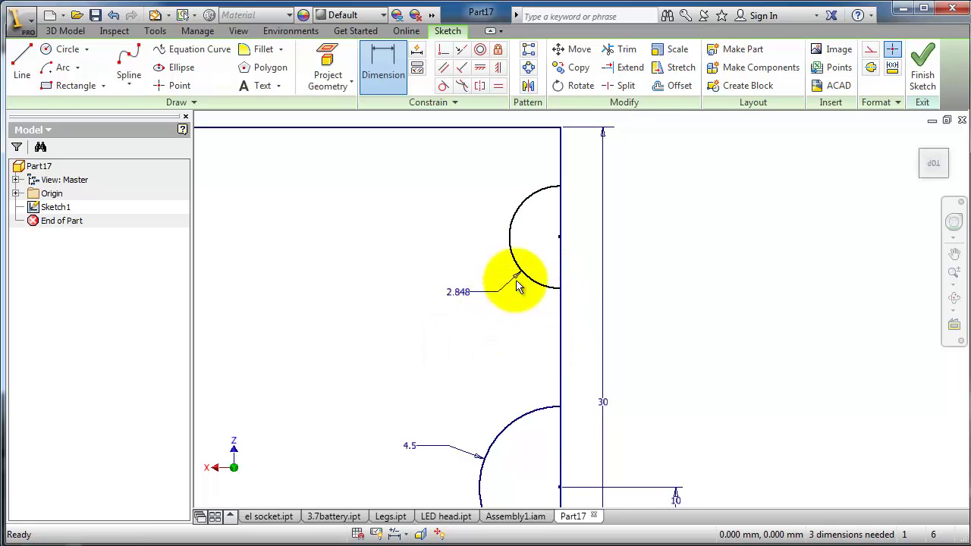
key("Escape")
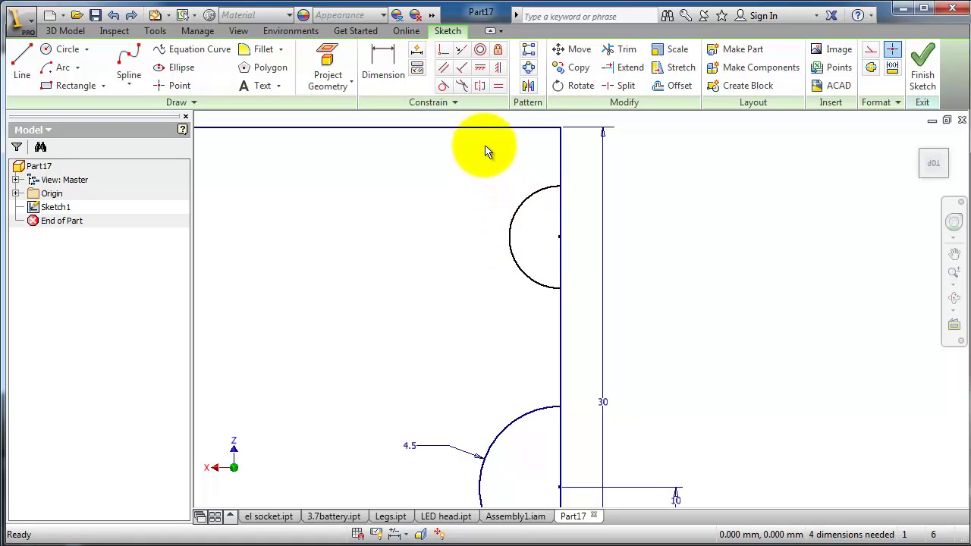
- Constrain the upper arc to be equal to the lower arc
left_click(498, 87)
left_click(524, 272)
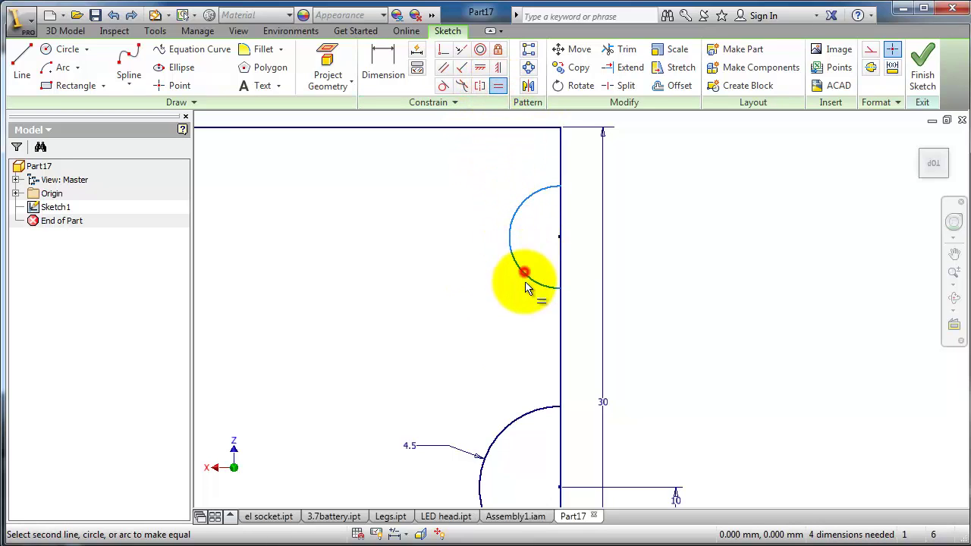
left_click(533, 413)
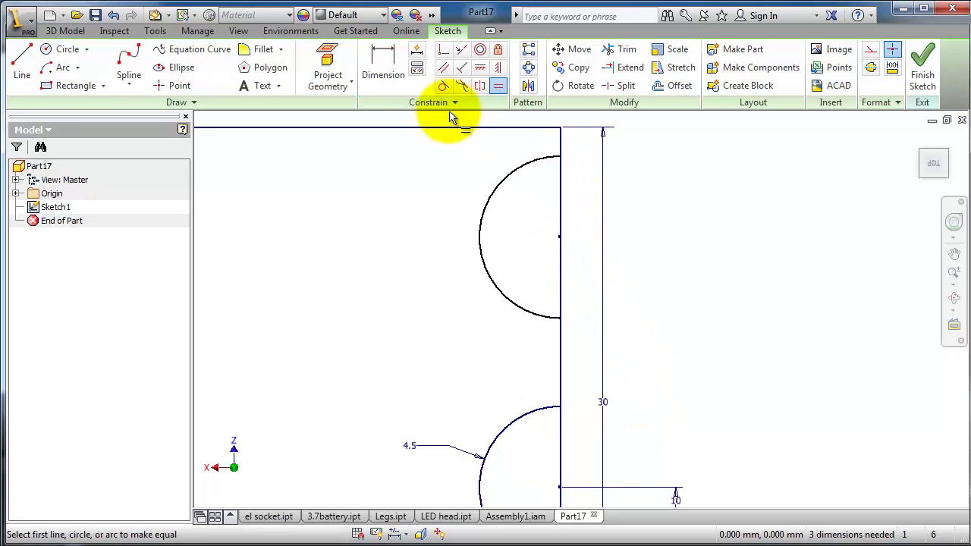
left_click(399, 67)
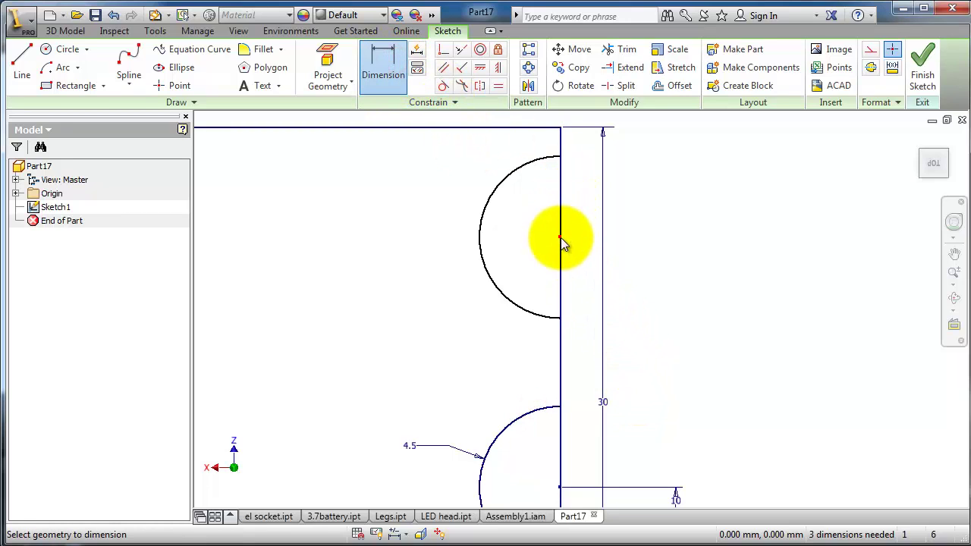
- Dimension the upper arc's centre to the top edge and set the distance to 10 mm
left_click(560, 239)
left_click(549, 127)
left_click(681, 161)
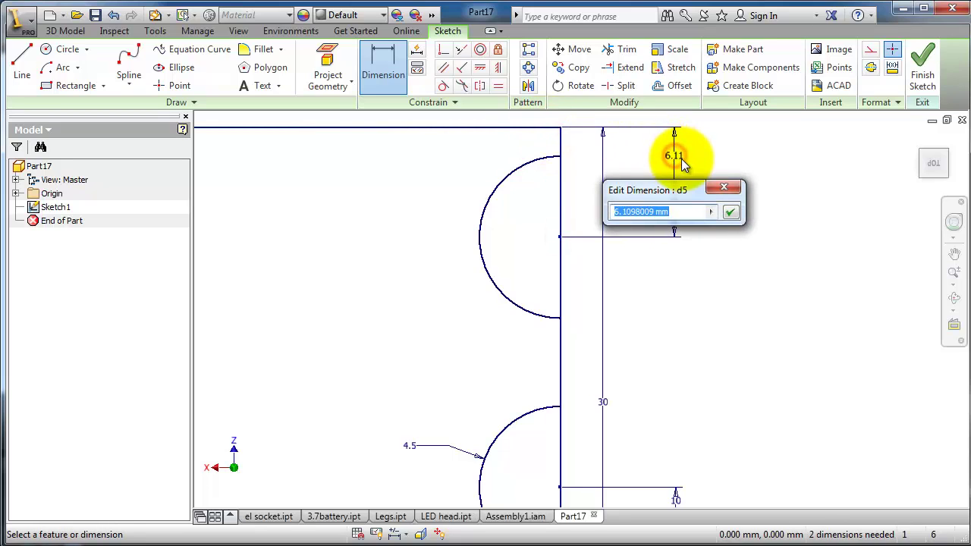
type("1")
key("Return")
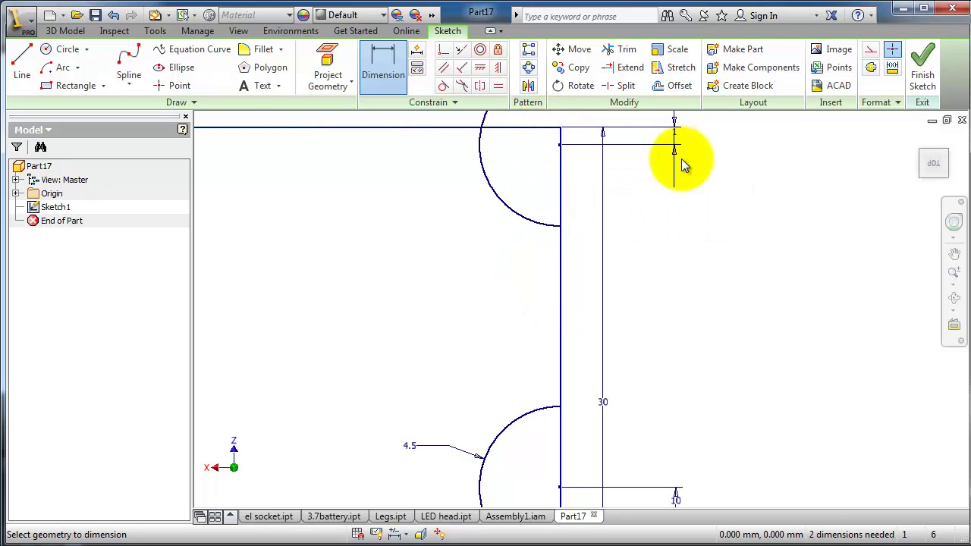
double_click(673, 137)
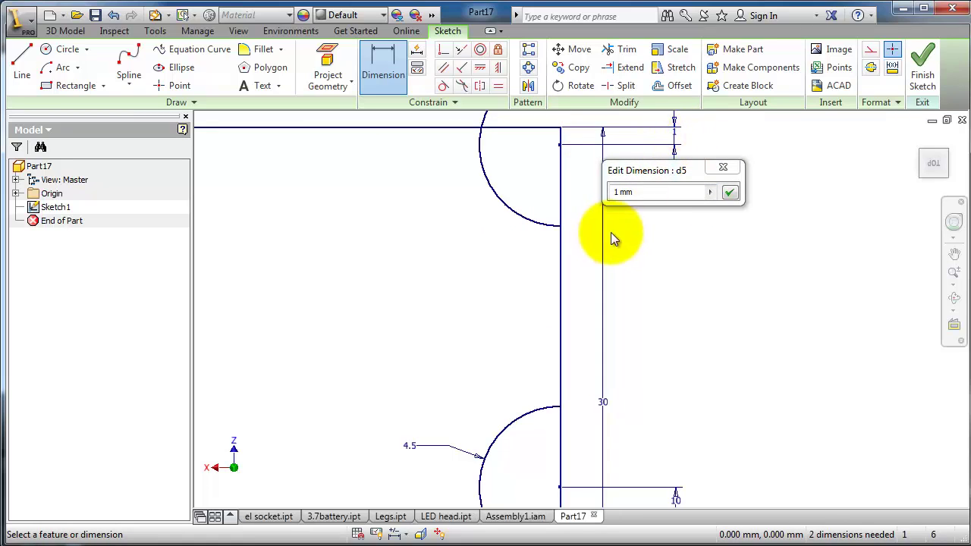
left_click_drag(637, 192, 616, 192)
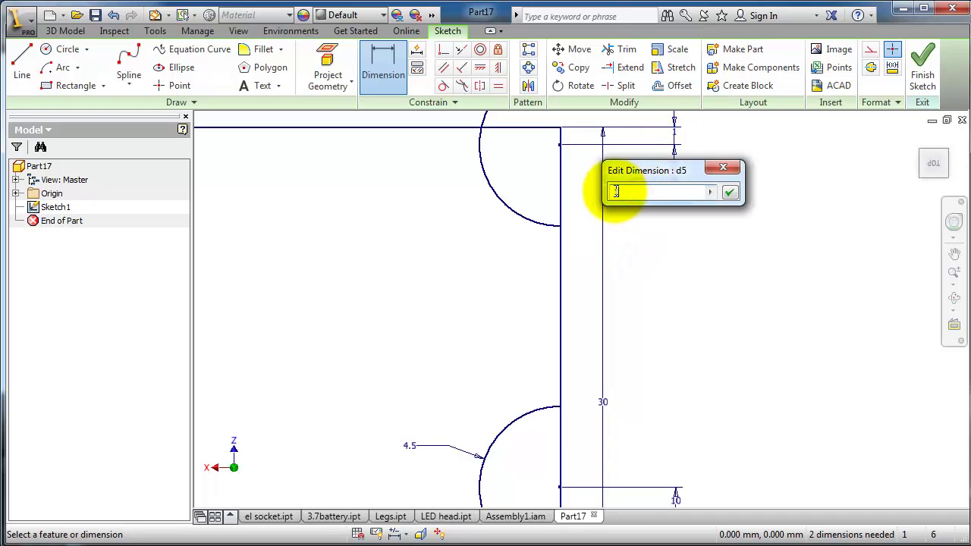
type("10")
key("Return")
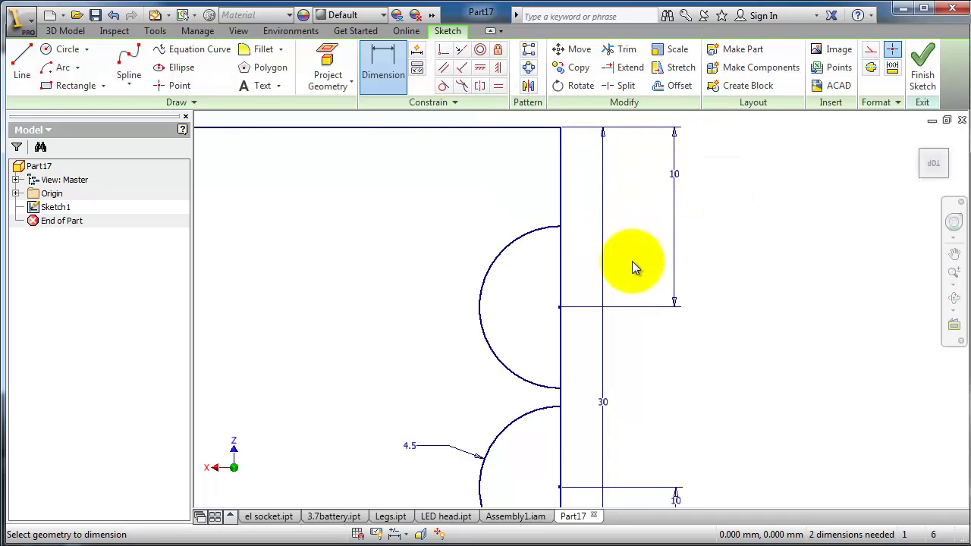
middle_click_drag(631, 261, 659, 184)
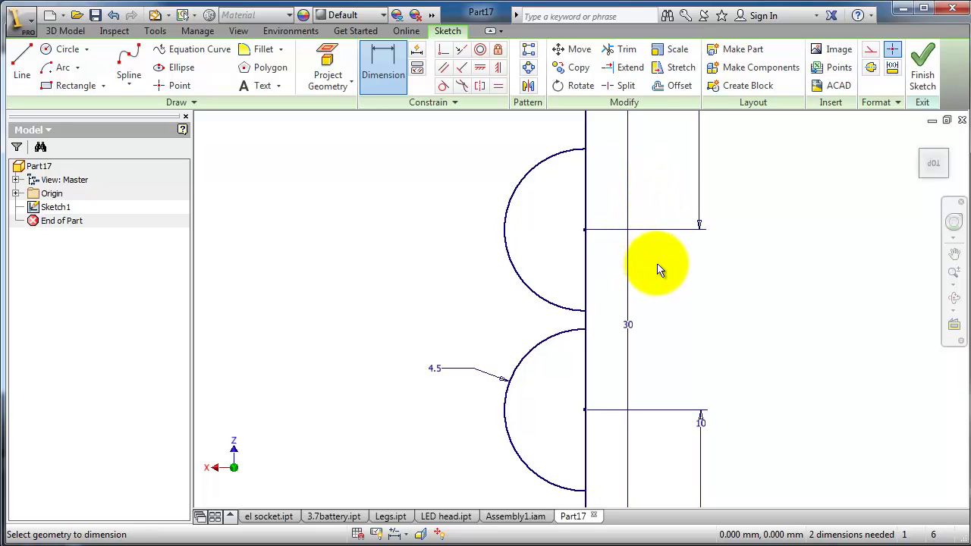
scroll(660, 265, "down", 2)
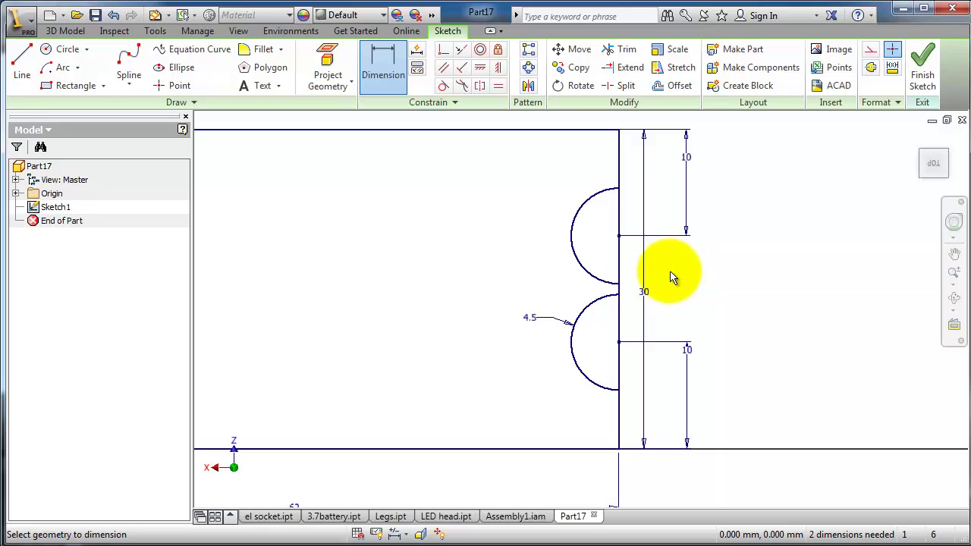
left_click(530, 322)
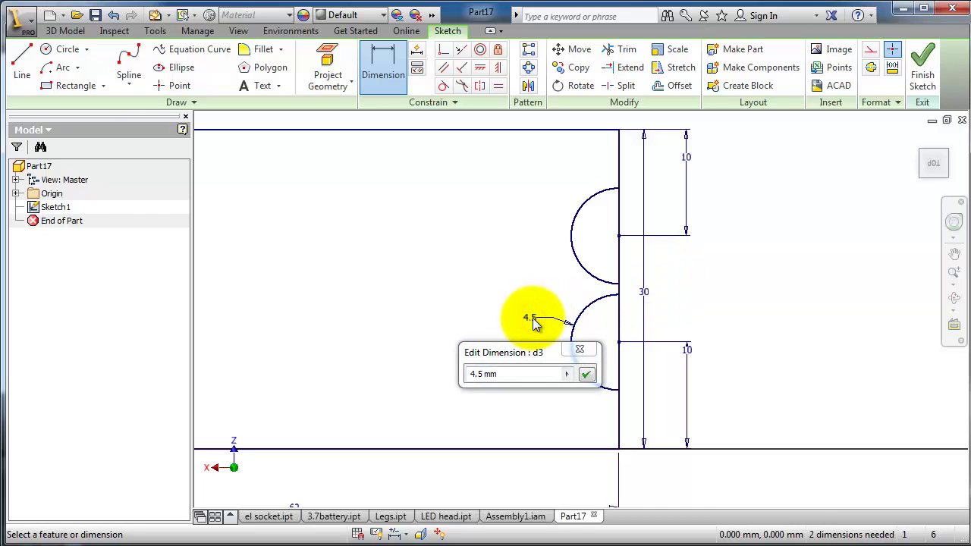
- Change the notch radius dimension from 4.5 to 2.25 mm
left_click(585, 374)
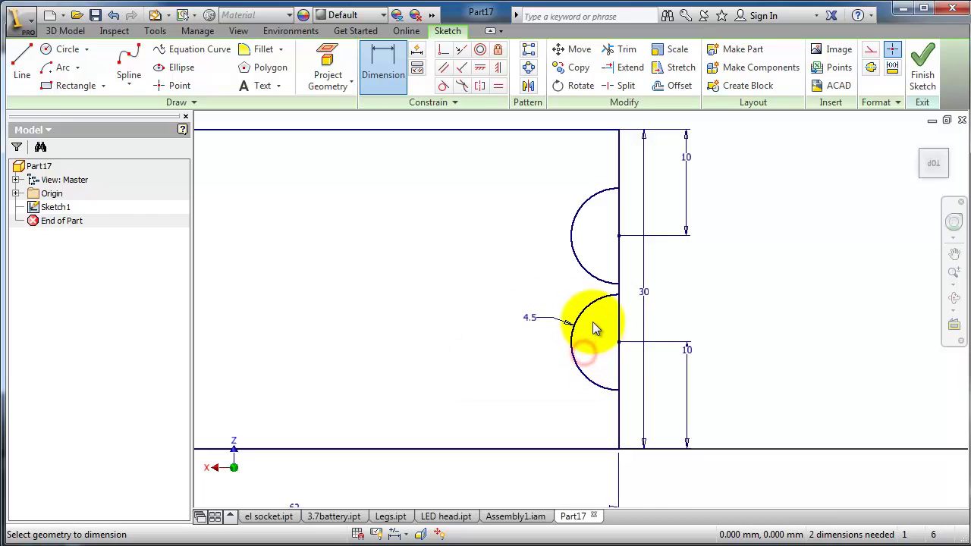
left_click(530, 318)
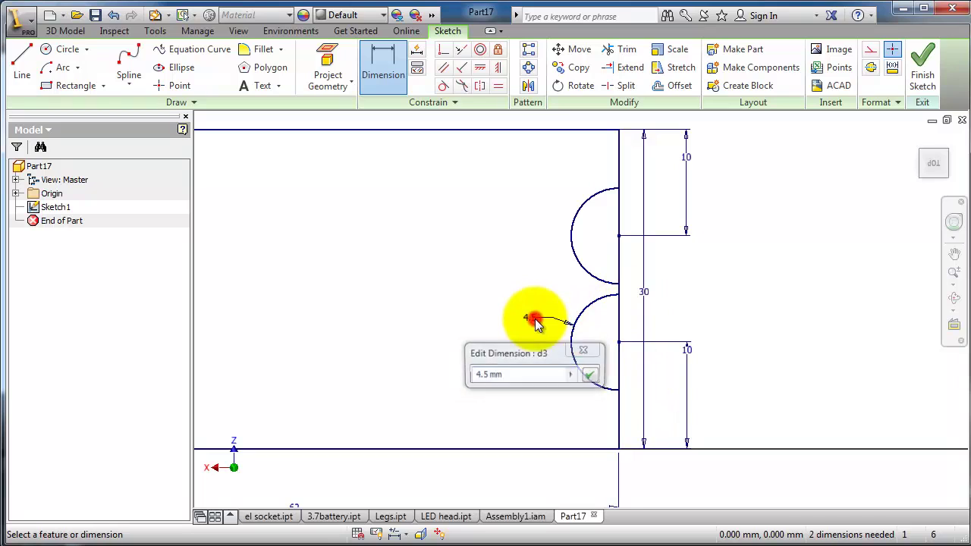
left_click_drag(515, 375, 471, 376)
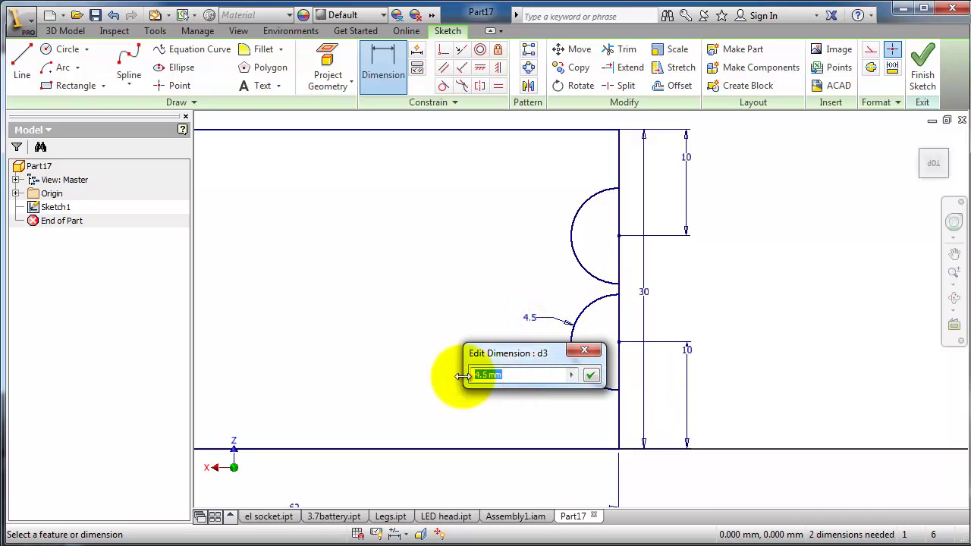
type("2.25")
key("Return")
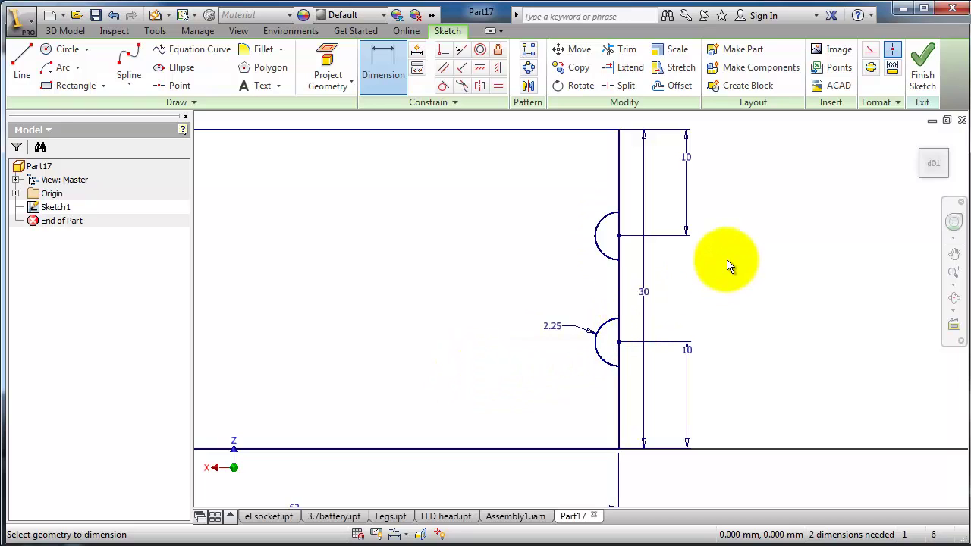
middle_click_drag(793, 269, 808, 253)
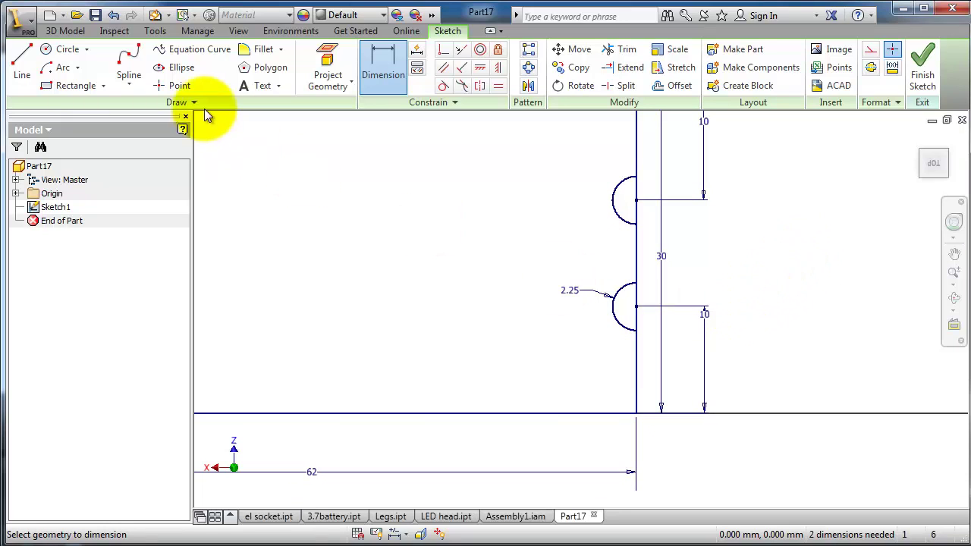
left_click(63, 50)
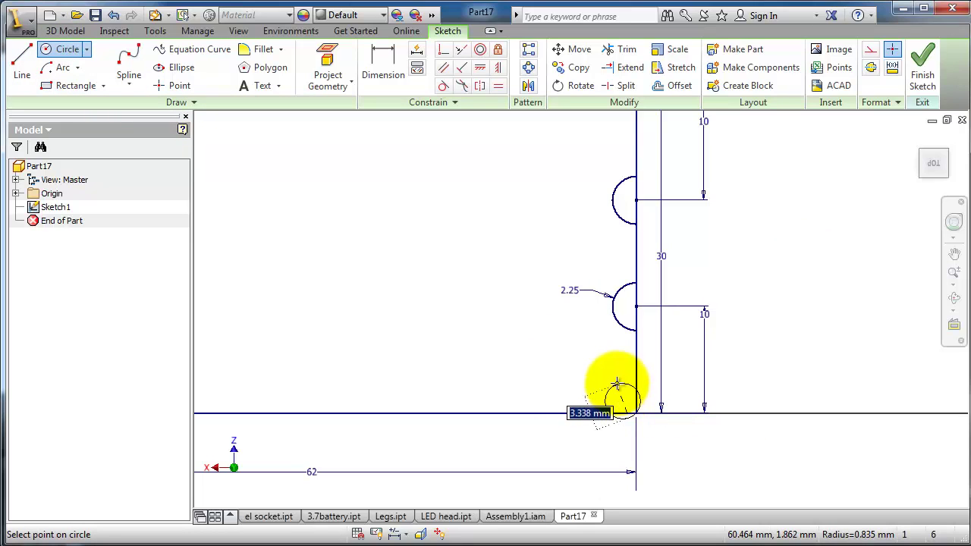
- Draw a 3 mm circle near the lower-right corner, 2 mm from the bottom and right edges
left_click(617, 383)
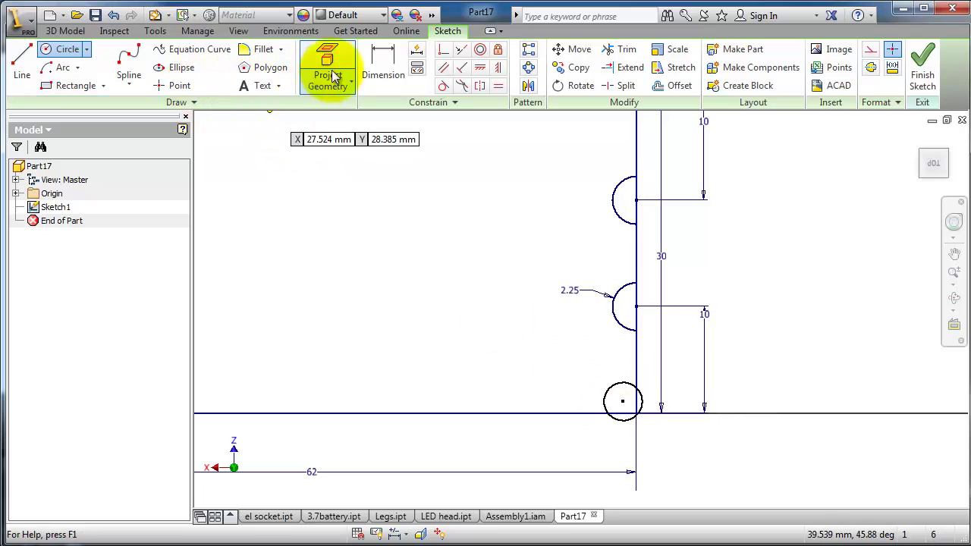
left_click(374, 67)
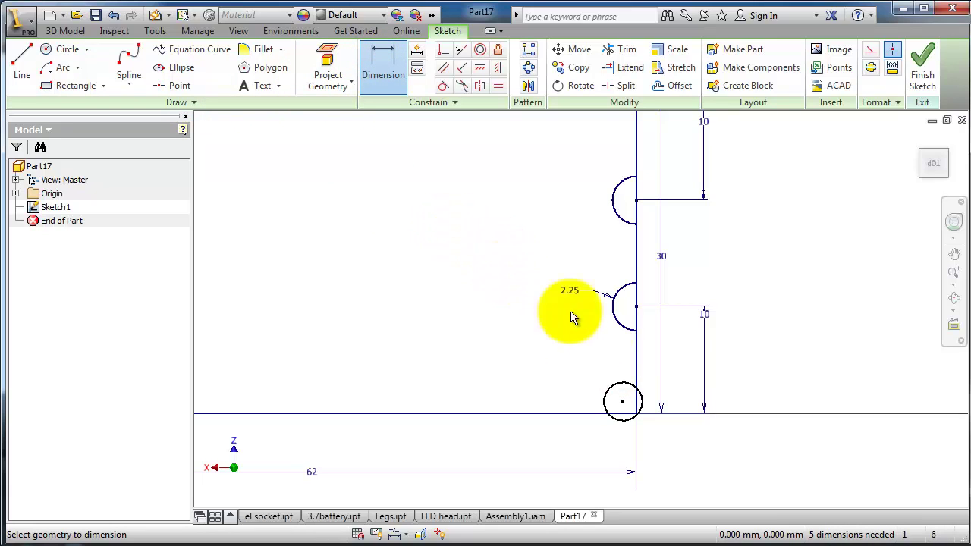
left_click(615, 392)
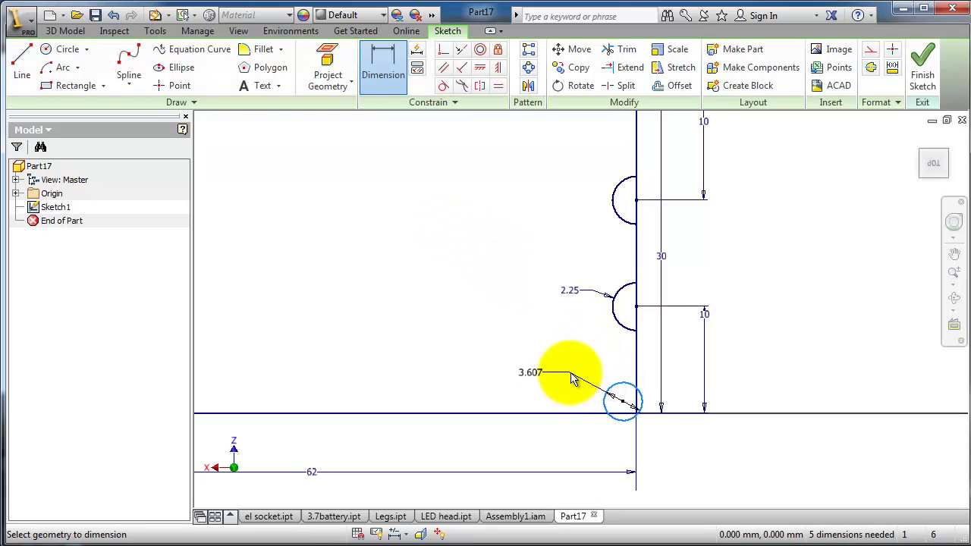
left_click(572, 379)
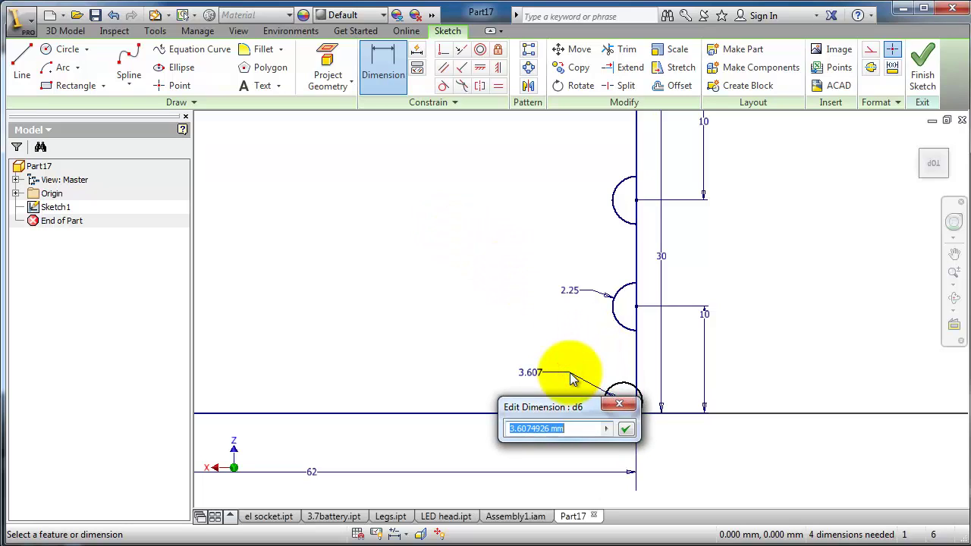
type("3")
key("Return")
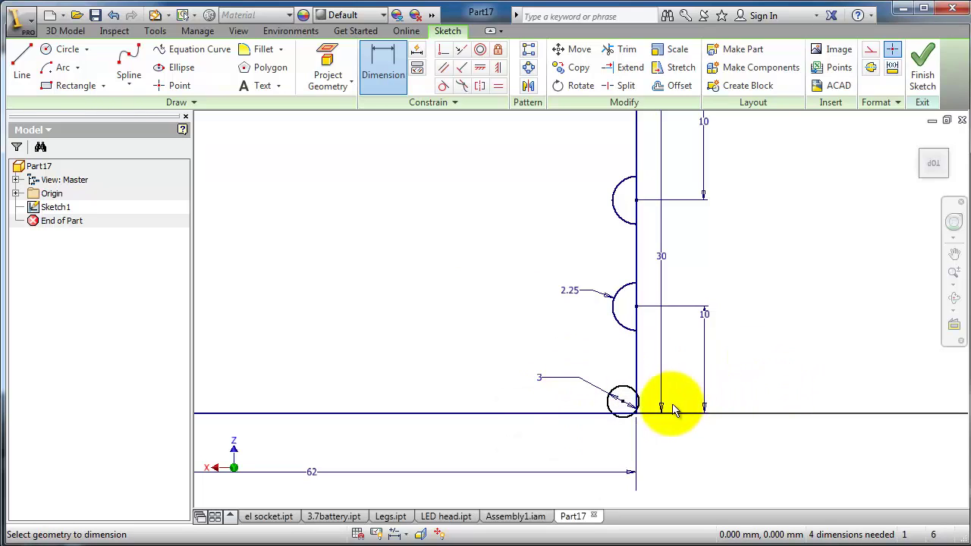
left_click(622, 416)
left_click(762, 413)
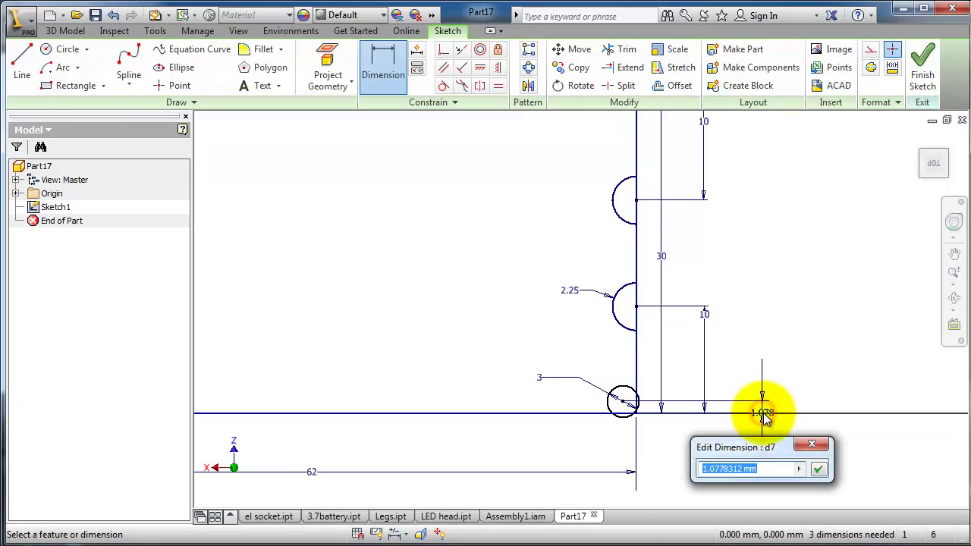
type("2")
key("Return")
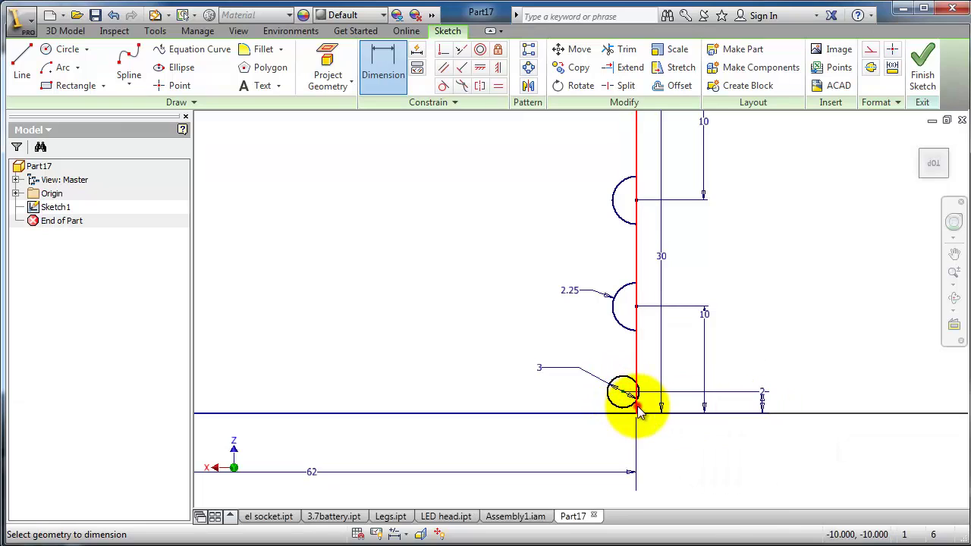
left_click(637, 410)
left_click(643, 444)
type("2")
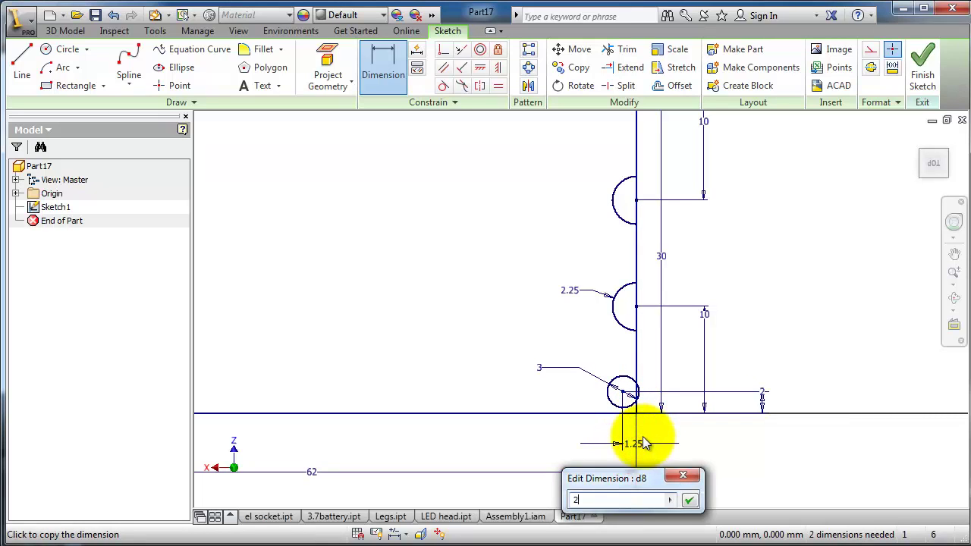
key("Return")
scroll(421, 348, "down", 2)
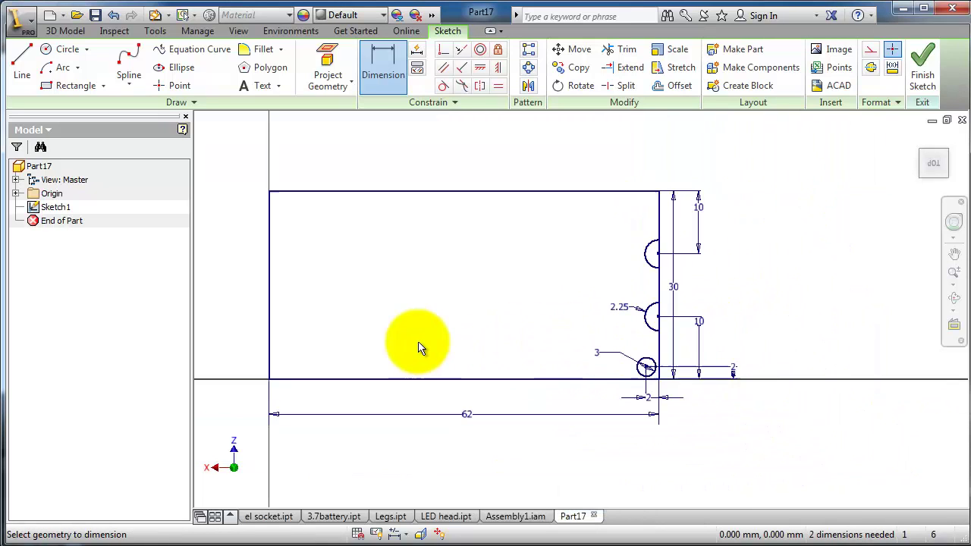
- Draw lines forming a small rectangle at the outline's lower-left corner
left_click(22, 57)
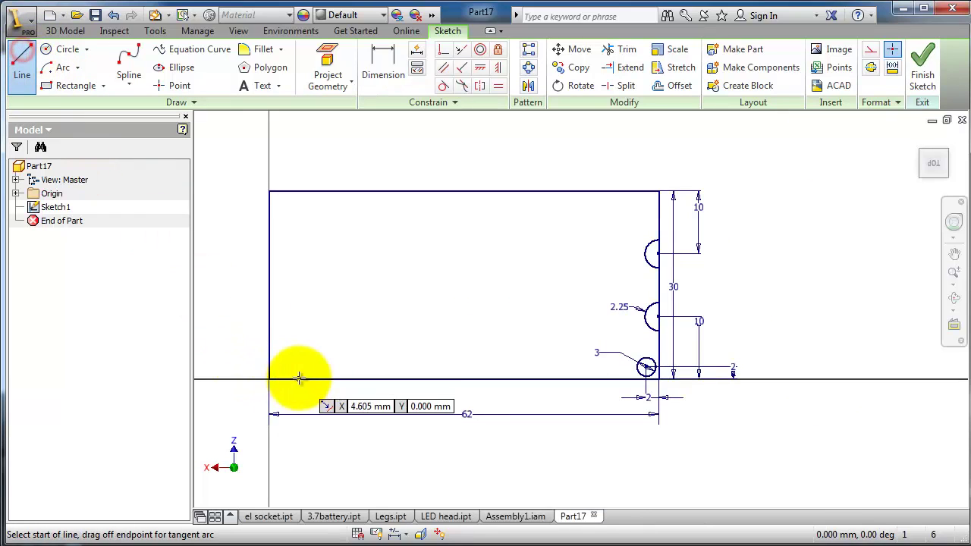
scroll(300, 378, "up", 5)
middle_click_drag(273, 353, 613, 390)
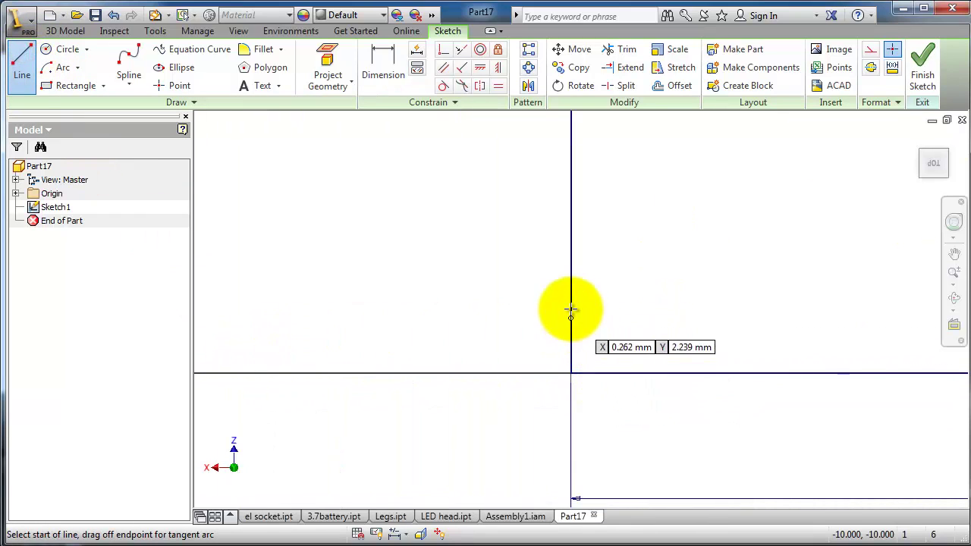
left_click(571, 264)
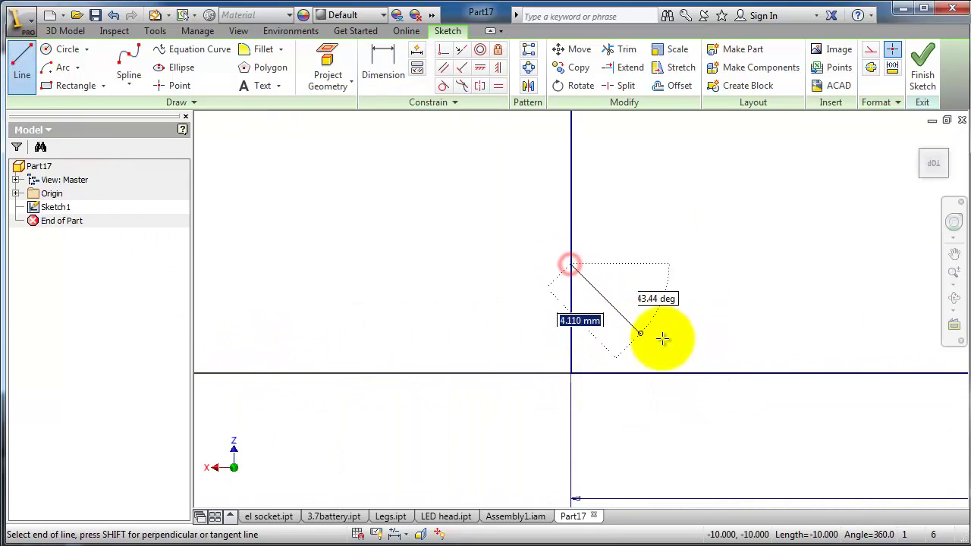
left_click(637, 265)
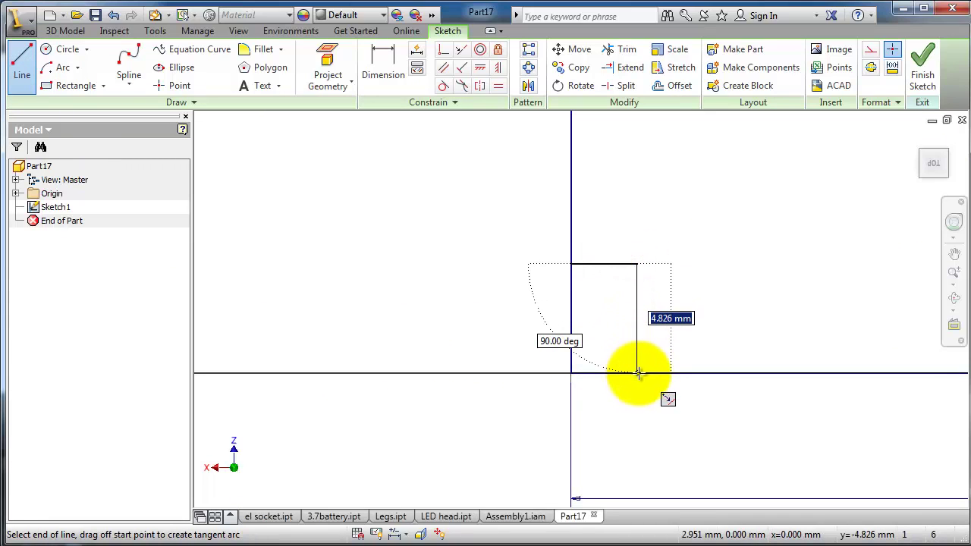
left_click(639, 374)
key("Escape")
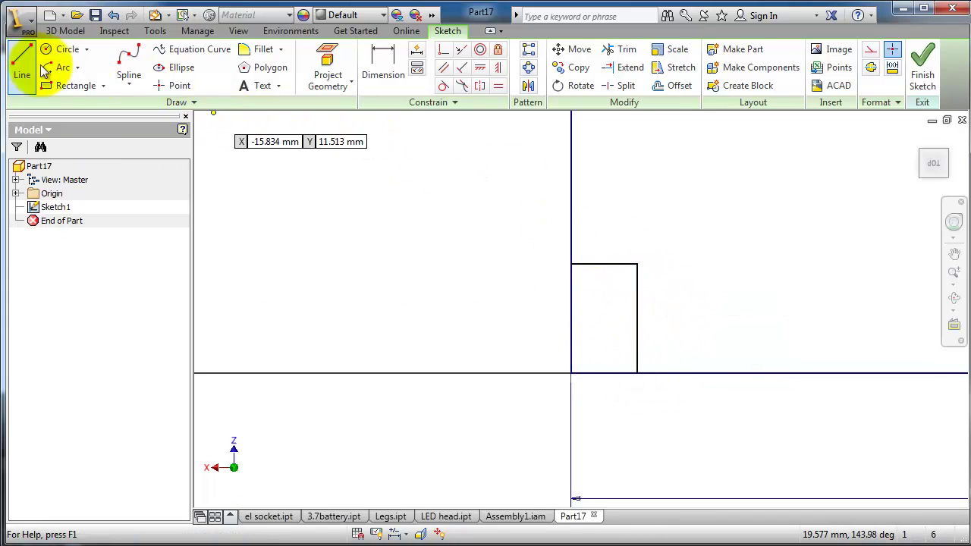
- Dimension the small corner rectangle to 3.5 mm tall and 1 mm wide
left_click(383, 67)
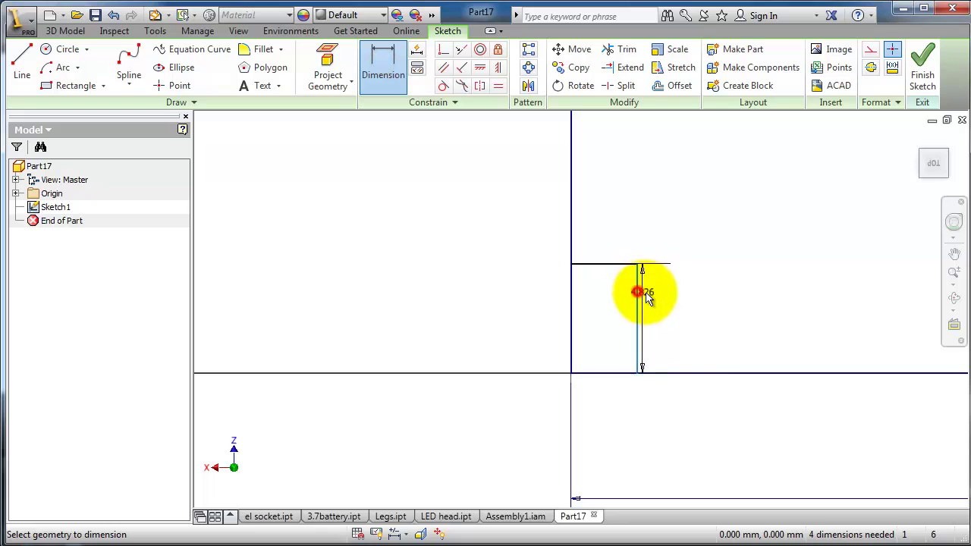
left_click(652, 297)
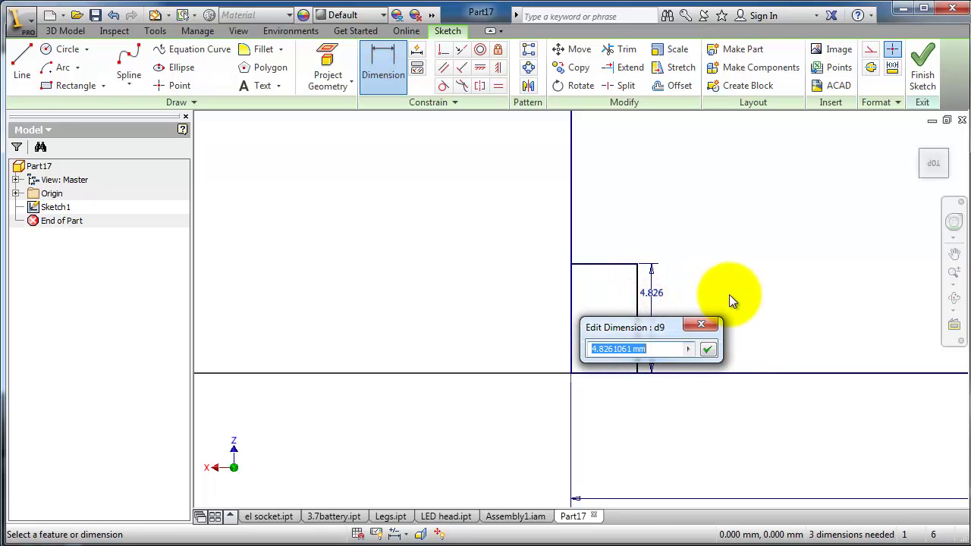
type("3.5")
key("Return")
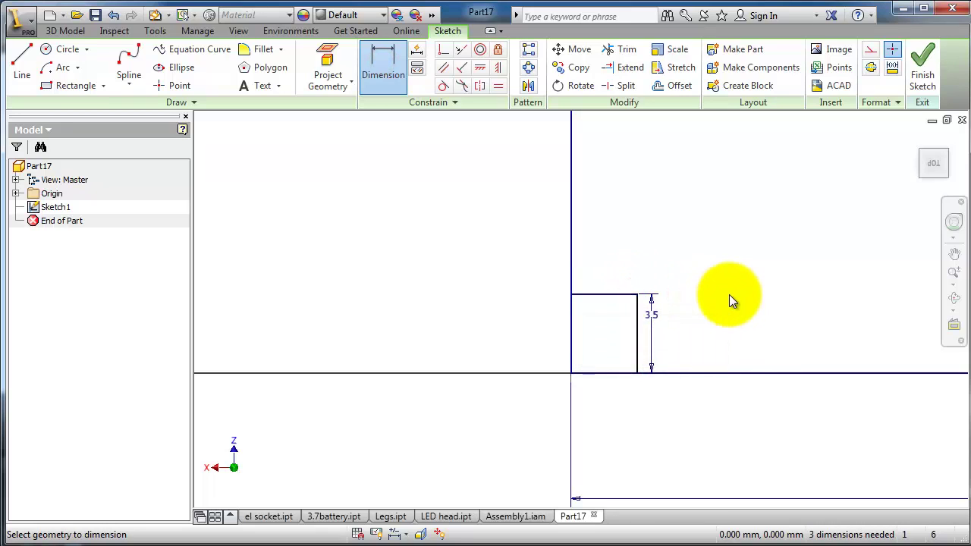
left_click(604, 295)
left_click(607, 270)
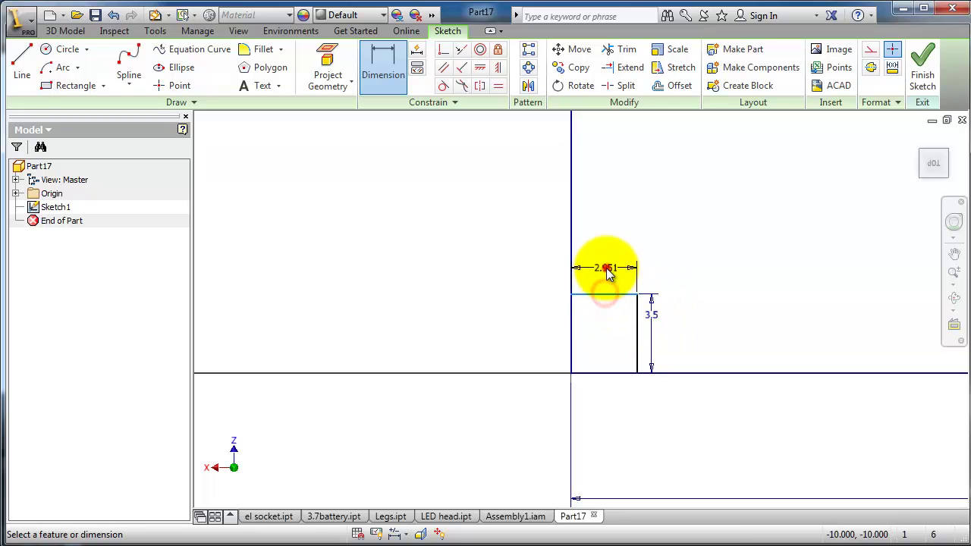
type("1")
key("Return")
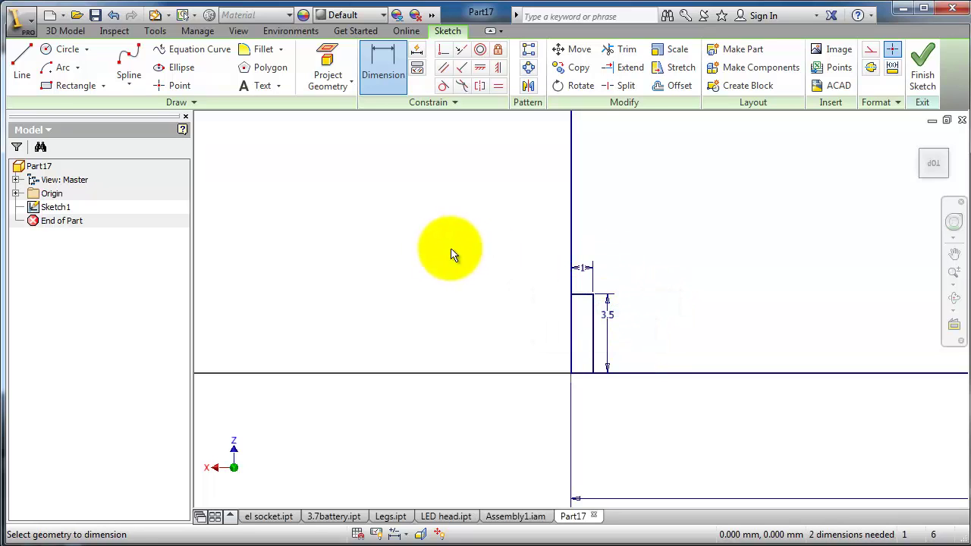
- Pan and zoom around the sketch to review the full board outline
middle_click_drag(450, 253, 390, 266)
scroll(766, 371, "up", 2)
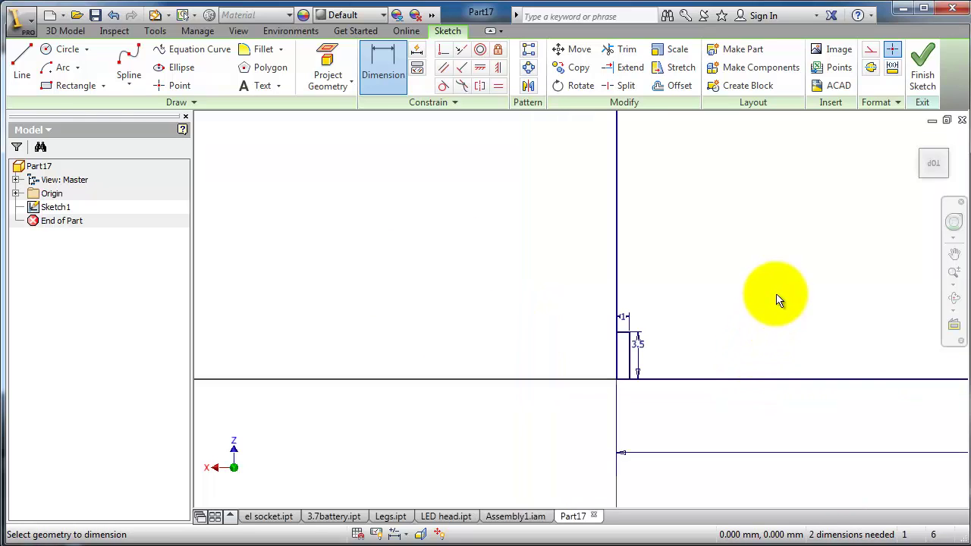
scroll(789, 273, "up", 2)
middle_click_drag(806, 253, 596, 362)
scroll(595, 363, "up", 3)
mouse_move(650, 340)
middle_mouse_down()
mouse_move(677, 351)
mouse_move(673, 317)
mouse_move(615, 316)
middle_mouse_up()
scroll(683, 351, "down", 2)
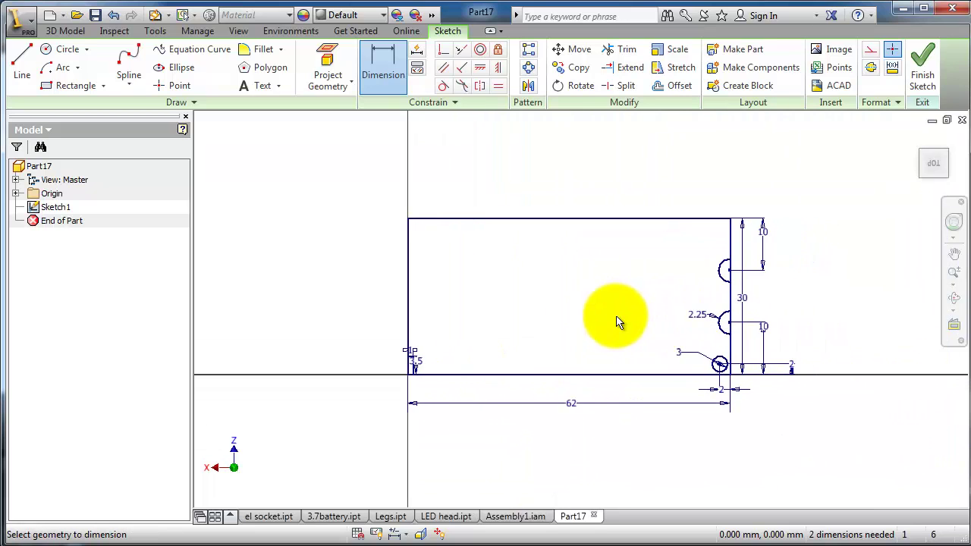
scroll(618, 322, "down", 3)
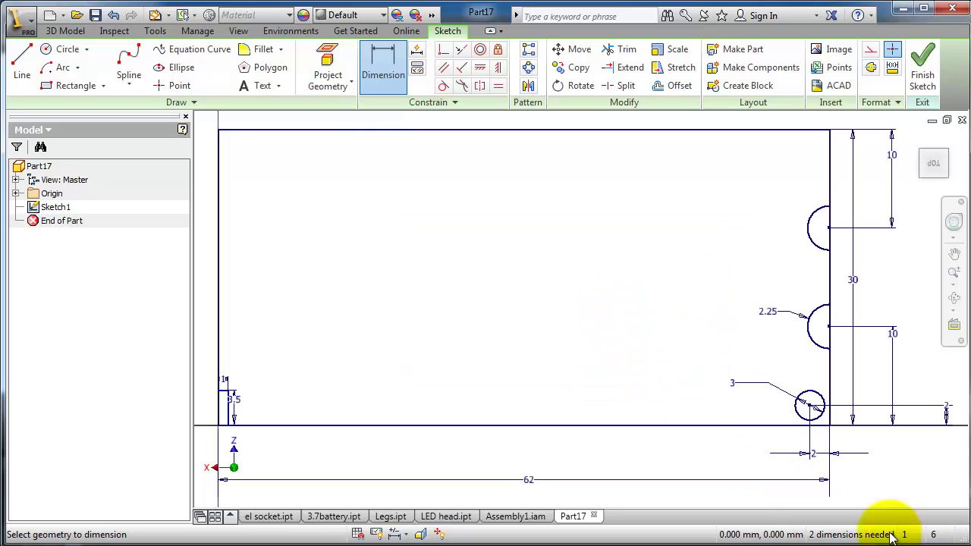
scroll(615, 293, "up", 2)
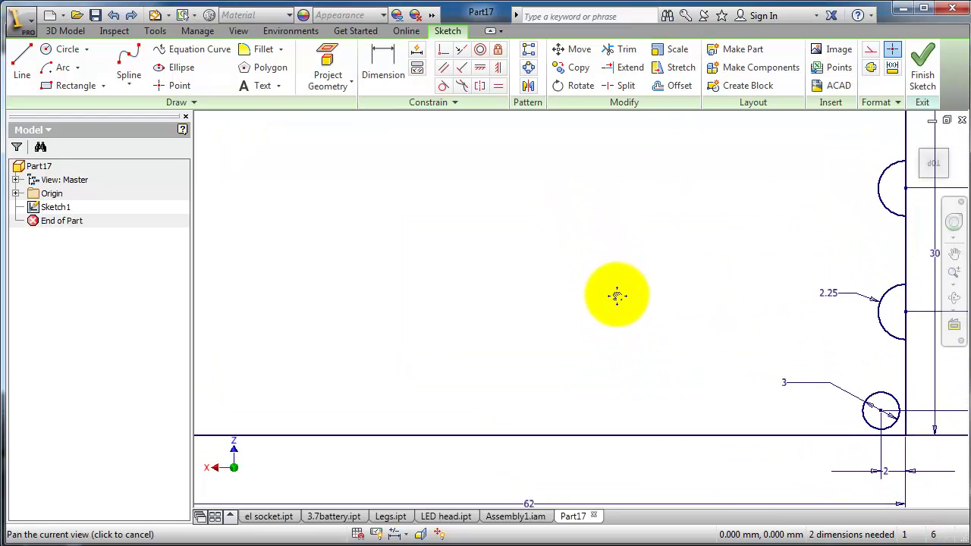
scroll(597, 307, "up", 2)
left_click(54, 66)
left_click(43, 35)
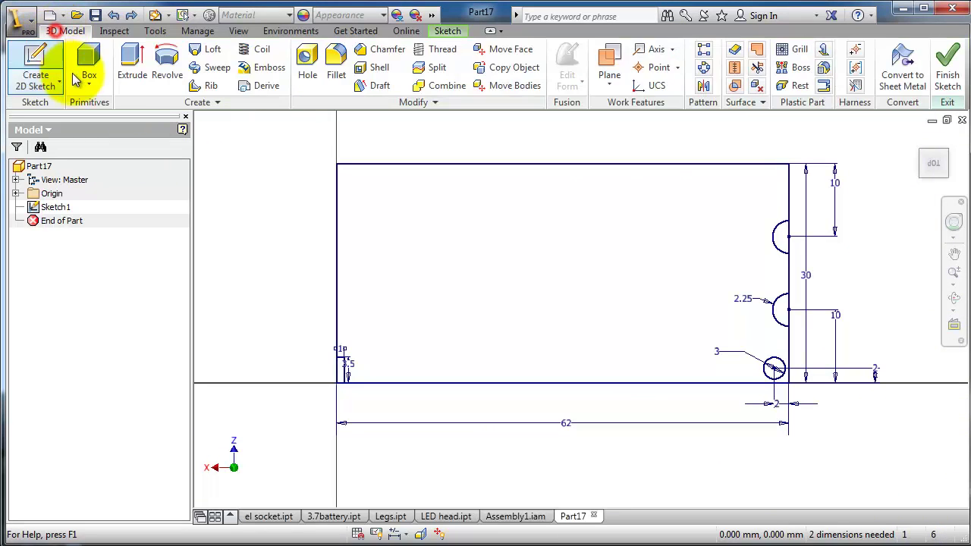
left_click(131, 65)
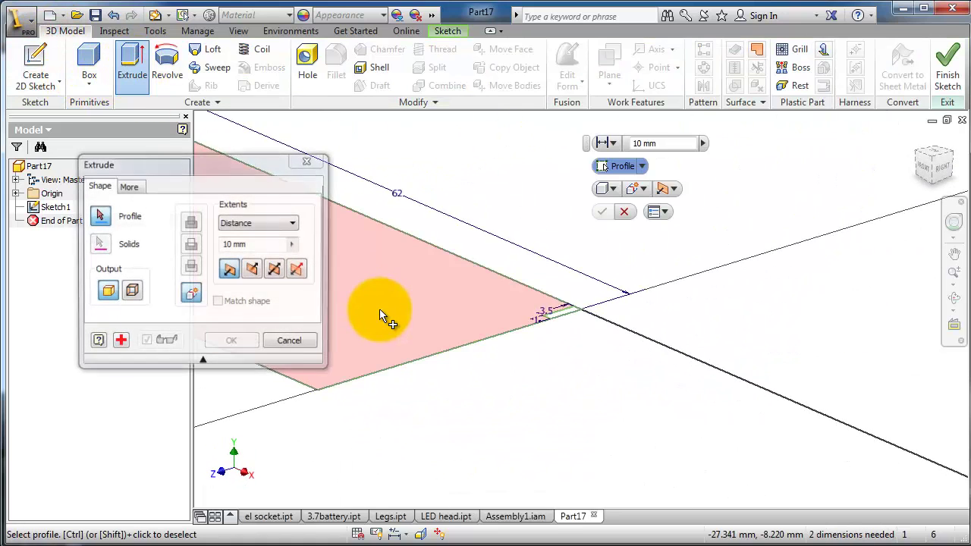
left_click(259, 245)
type("1.5")
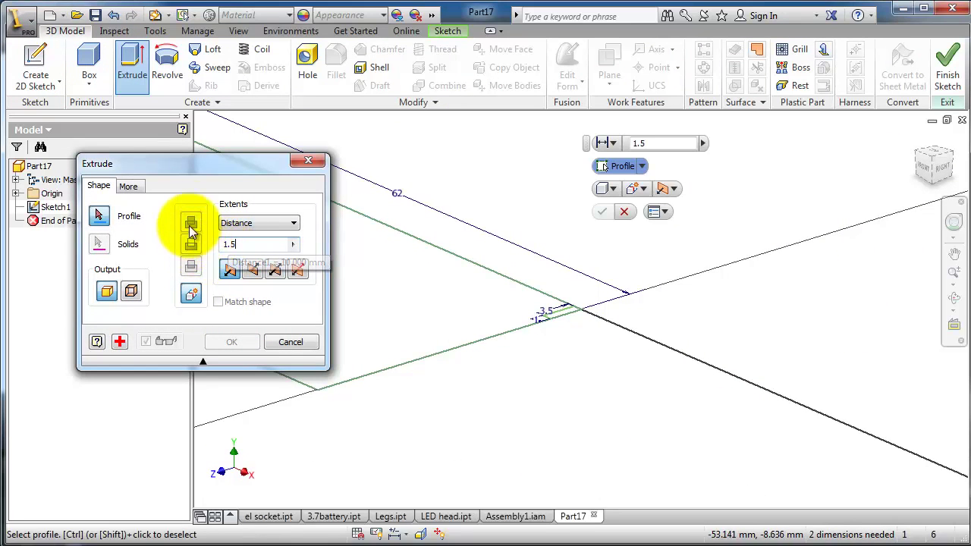
left_click_drag(212, 164, 734, 278)
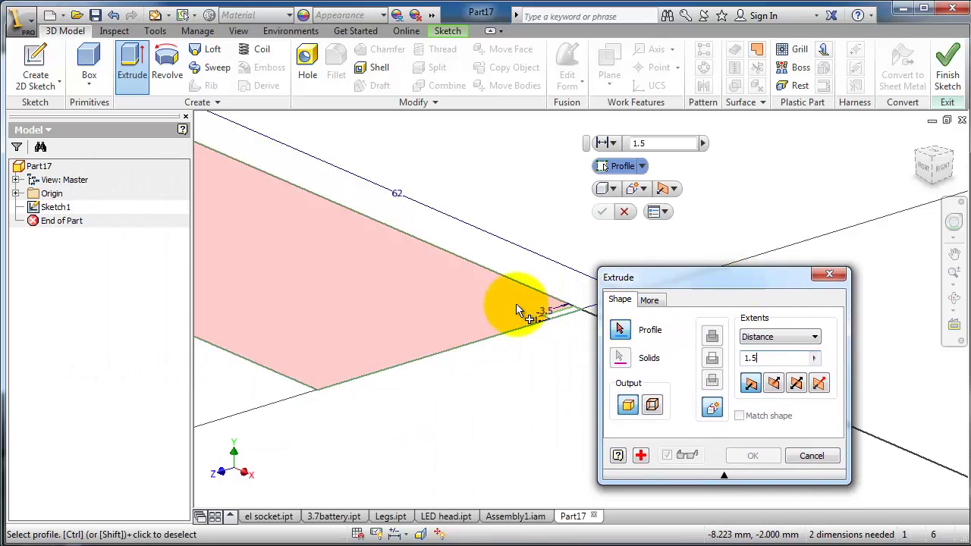
left_click(516, 304)
middle_click_drag(568, 223, 709, 239)
scroll(728, 246, "up", 3)
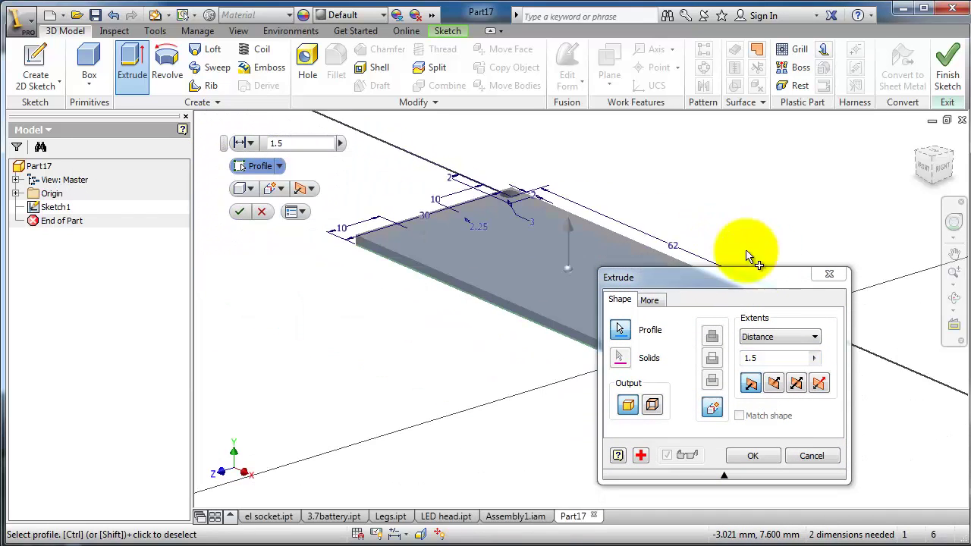
scroll(568, 234, "up", 2)
middle_click_drag(707, 163, 693, 190)
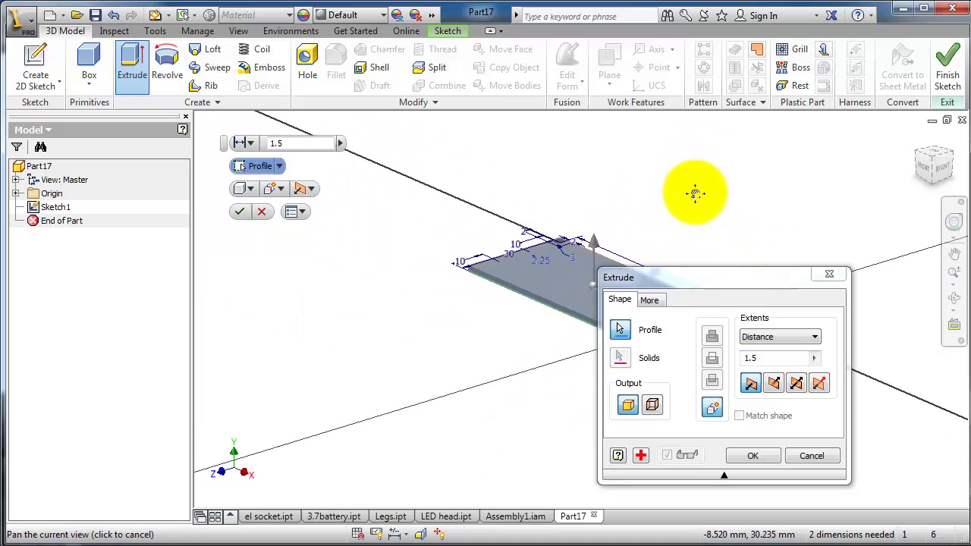
middle_click_drag(466, 250, 473, 281, "shift")
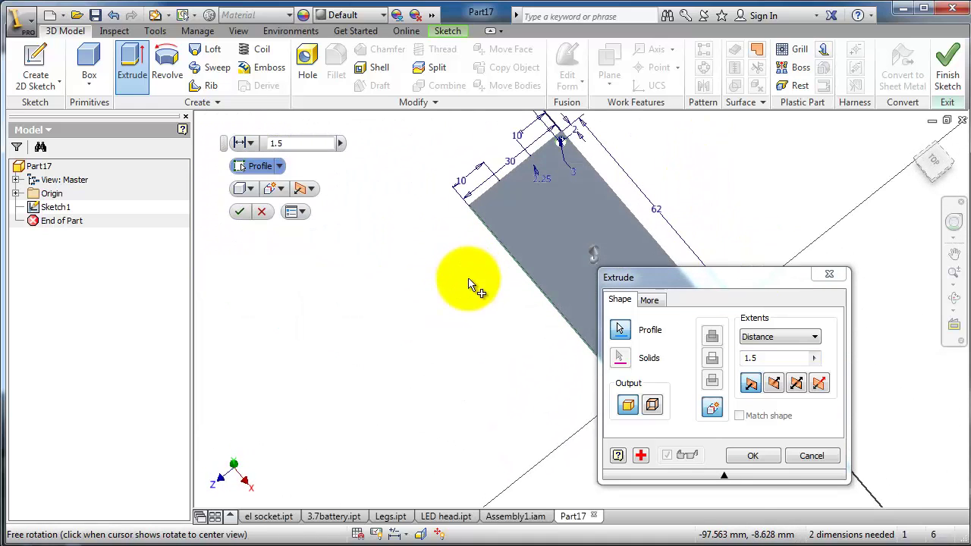
scroll(559, 205, "down", 2)
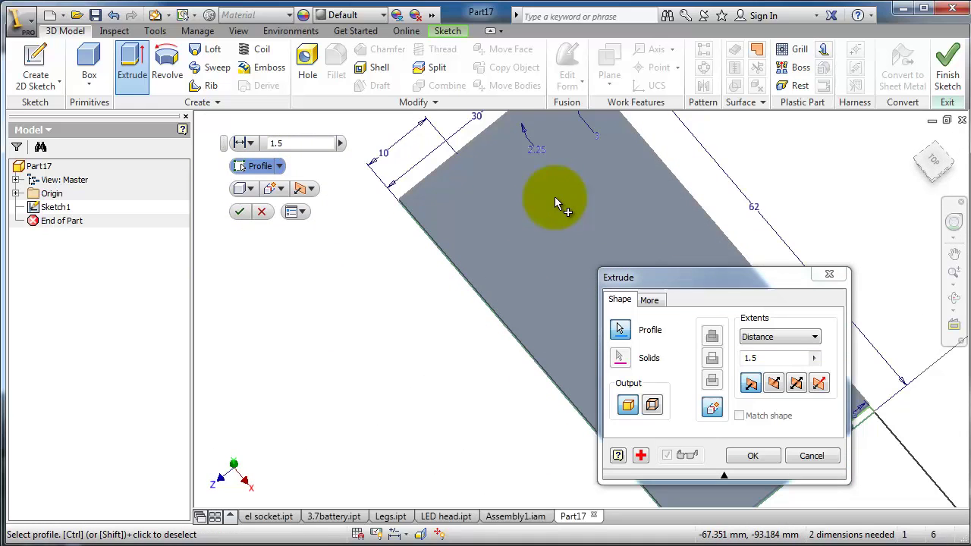
left_click(279, 167)
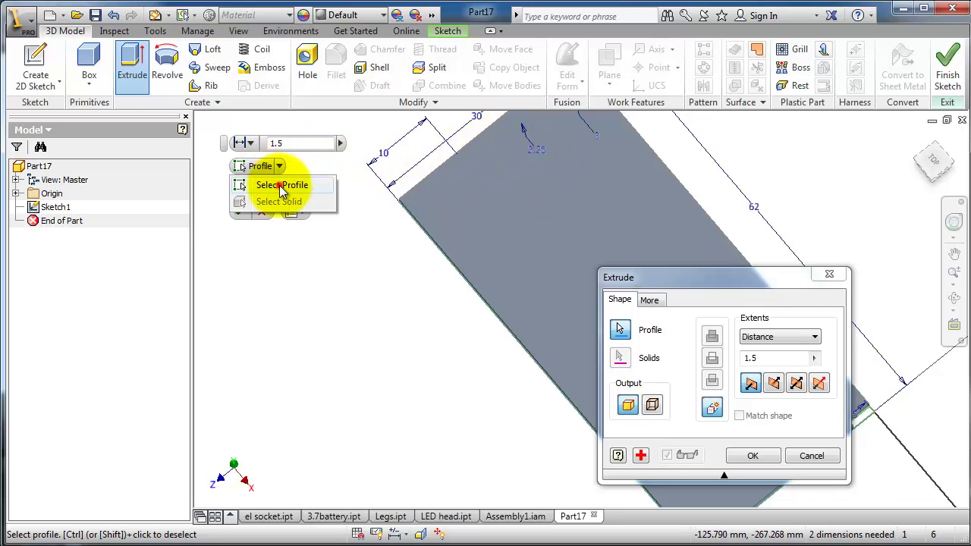
left_click(281, 186)
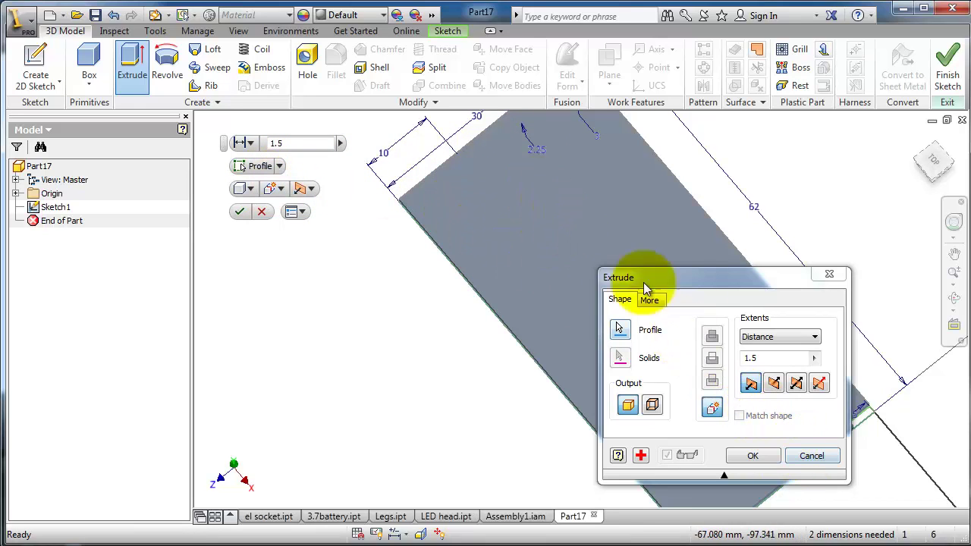
left_click(811, 456)
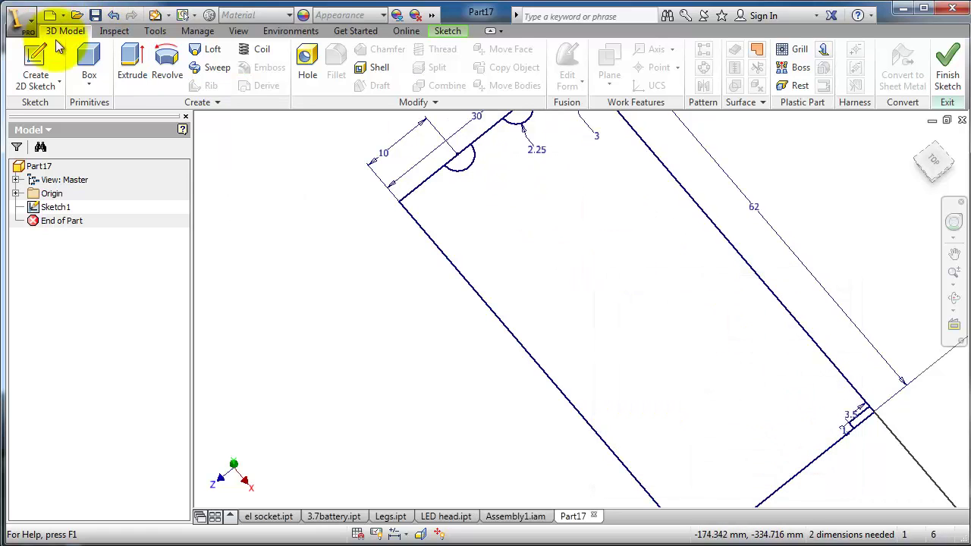
left_click(130, 62)
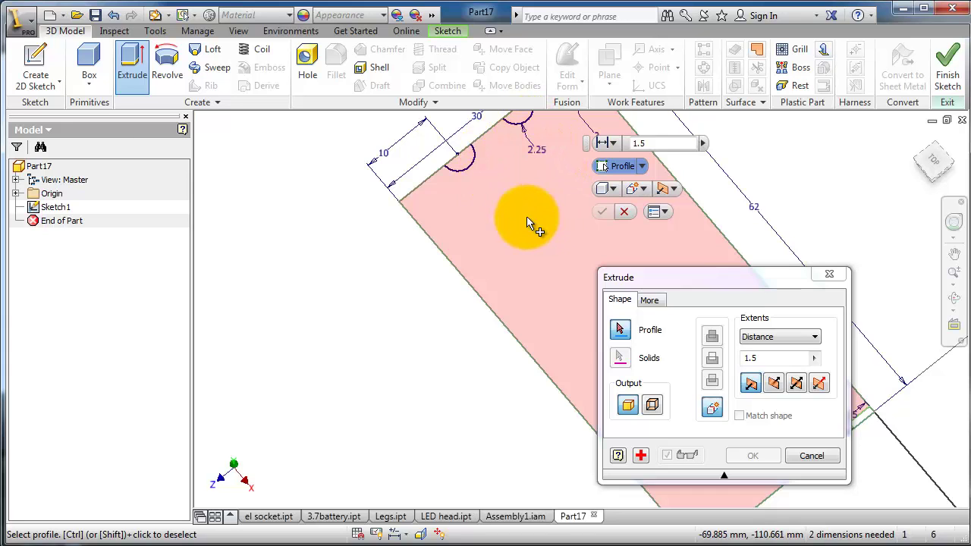
- Cancel the extrusion and return to editing the board outline sketch
left_click(811, 455)
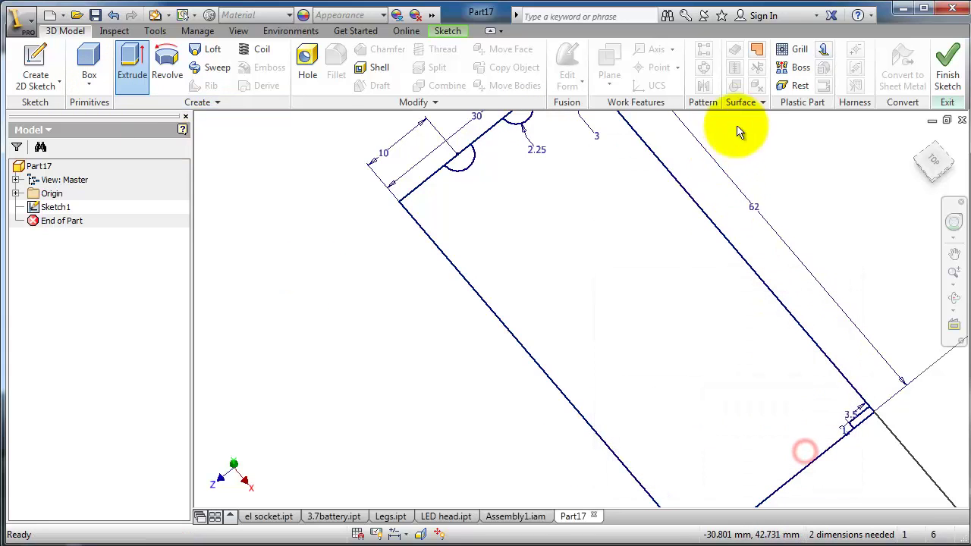
left_click(444, 31)
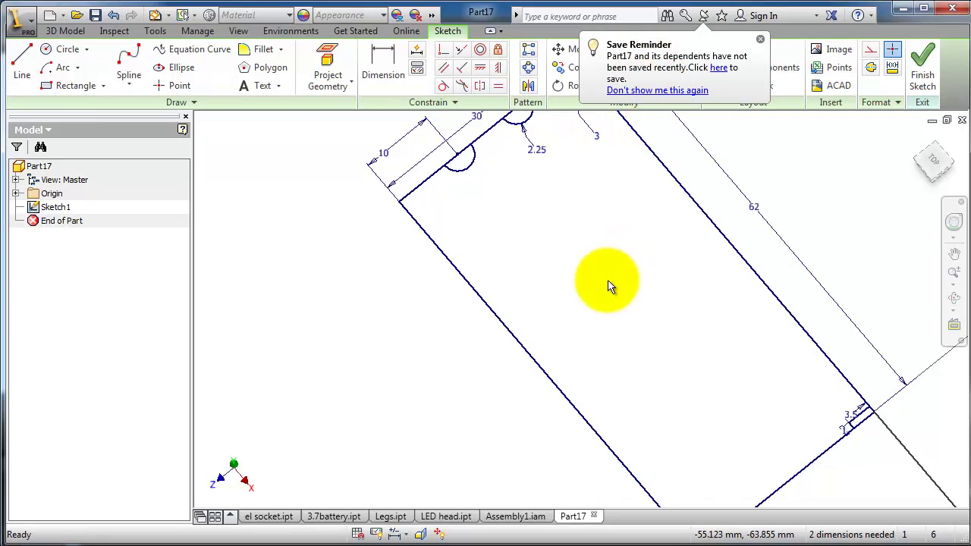
middle_click_drag(279, 291, 281, 348)
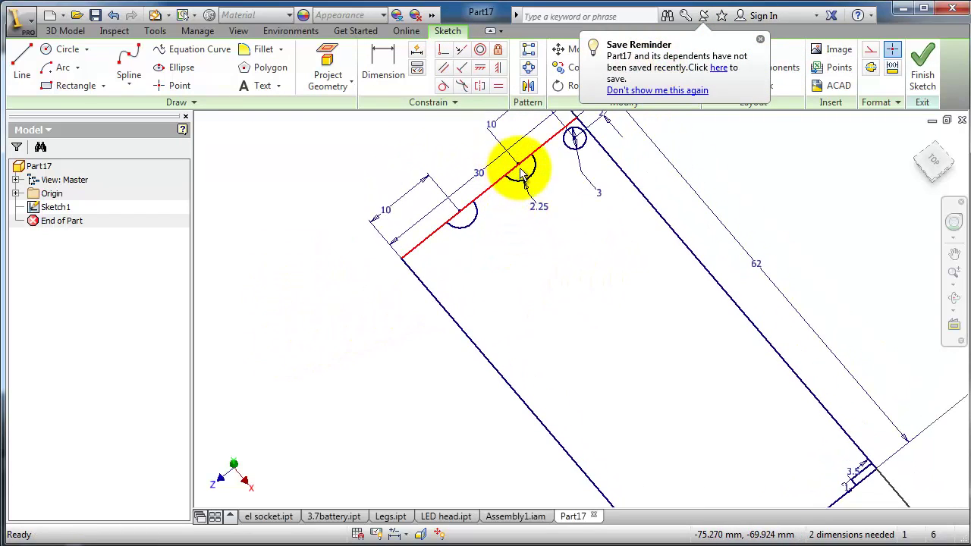
scroll(521, 175, "up", 2)
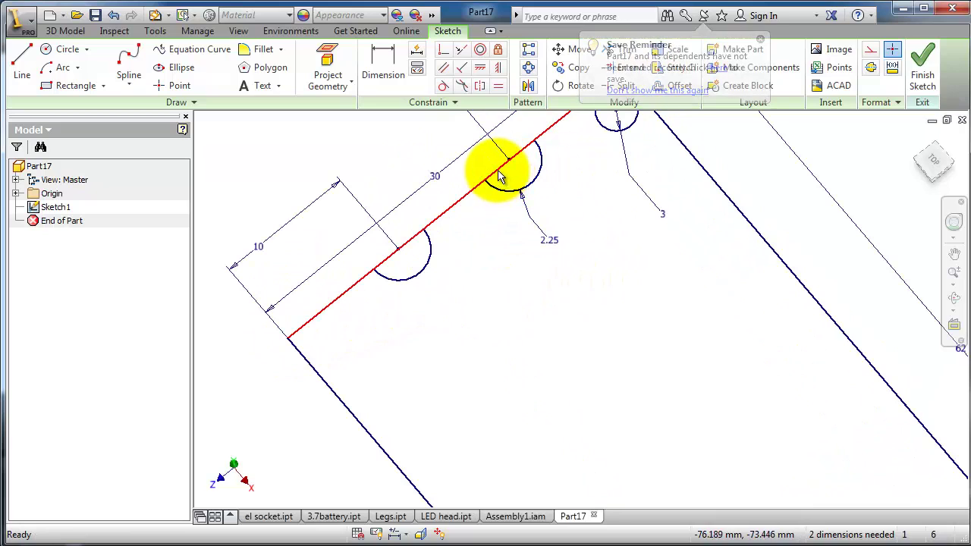
- Trim away the edge segments inside both arc notches and at the corner notch
left_click(622, 52)
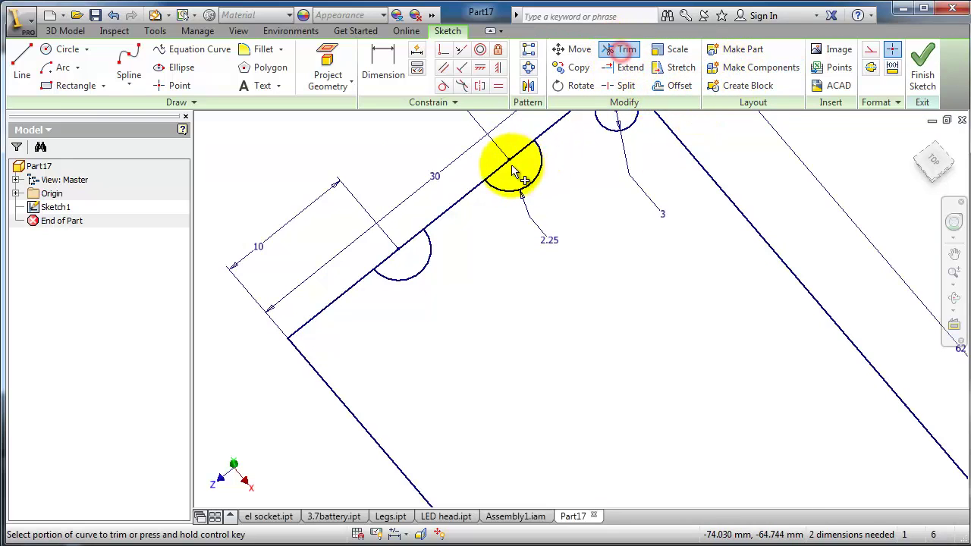
left_click(504, 163)
left_click(398, 253)
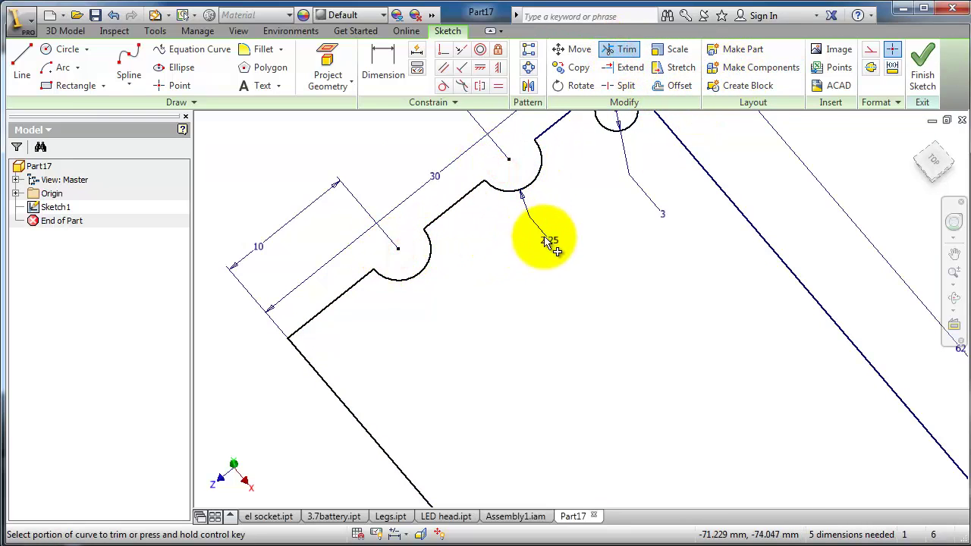
scroll(552, 243, "down", 3)
scroll(624, 243, "down", 3)
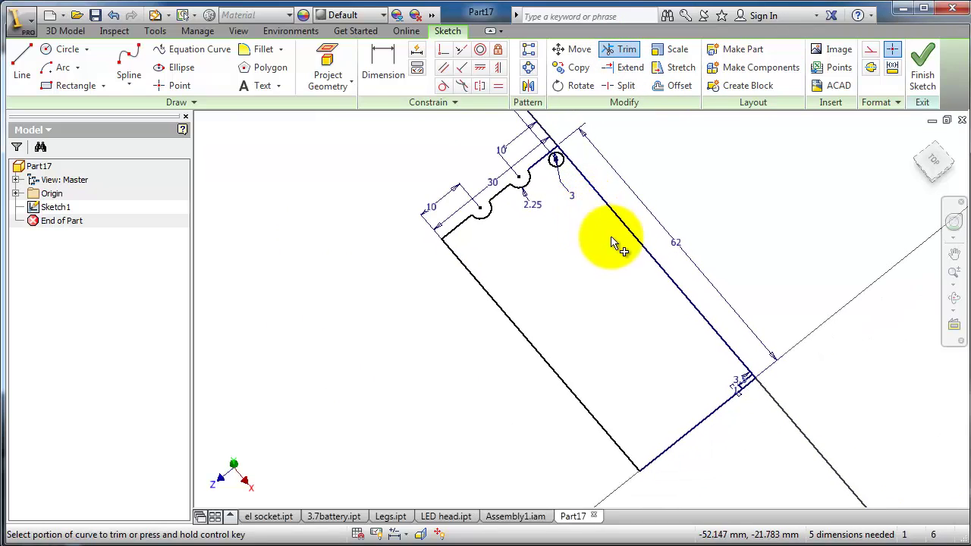
scroll(750, 386, "up", 5)
left_click(797, 423)
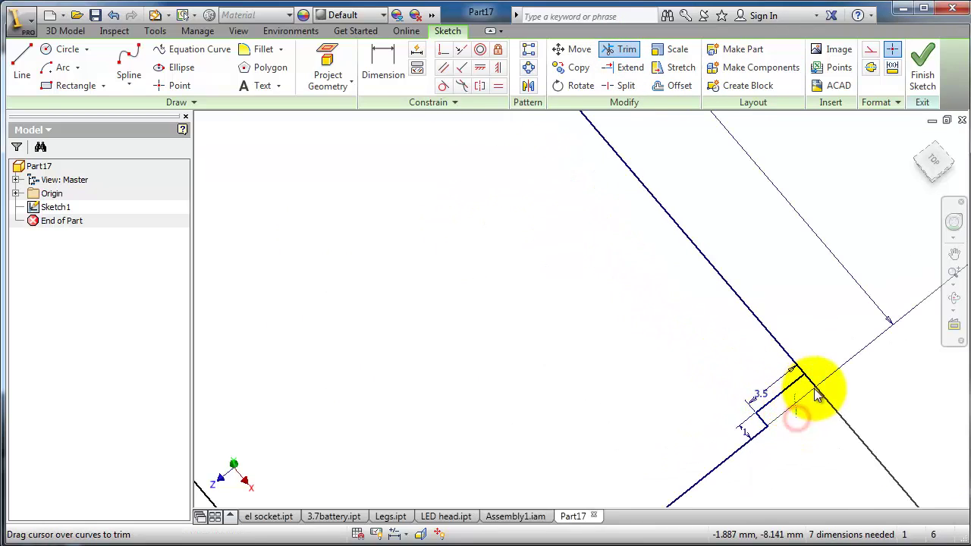
left_click(758, 404)
scroll(713, 373, "down", 3)
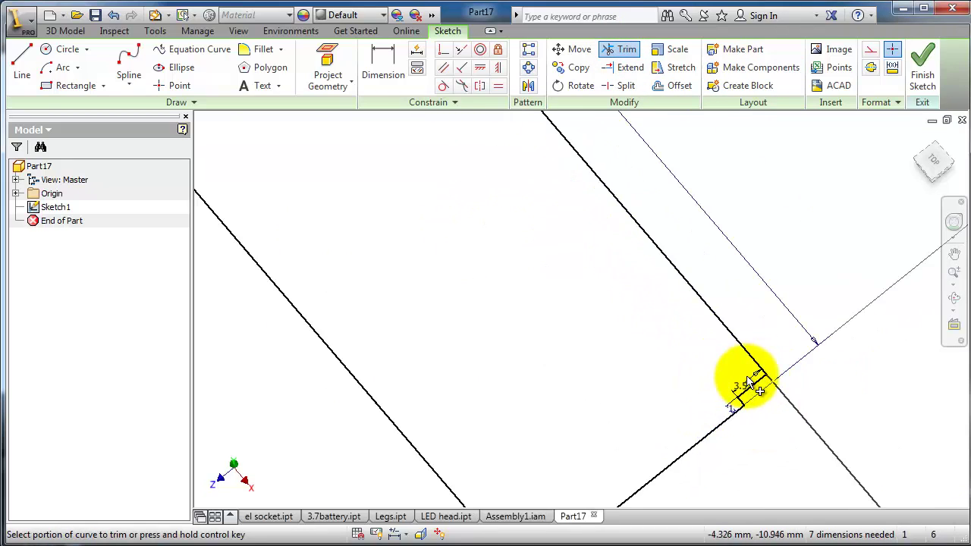
scroll(683, 379, "down", 2)
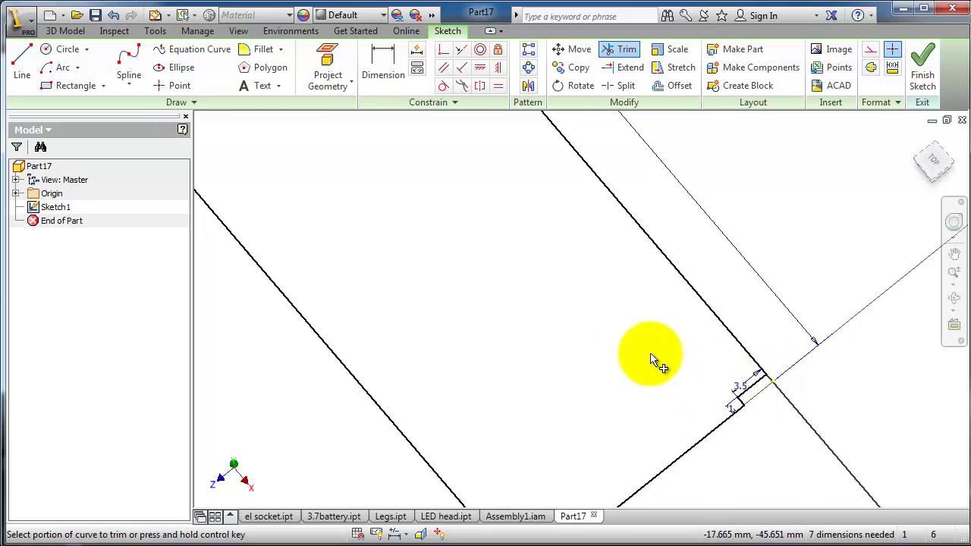
scroll(386, 314, "down", 2)
middle_click_drag(386, 314, 379, 407)
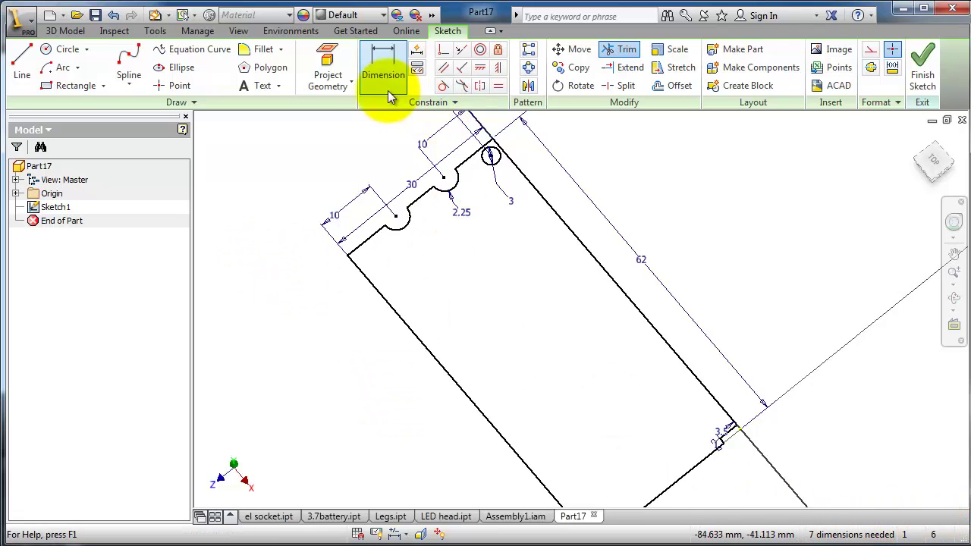
- Fully constrain the board sketch with Auto Dimension
left_click(416, 50)
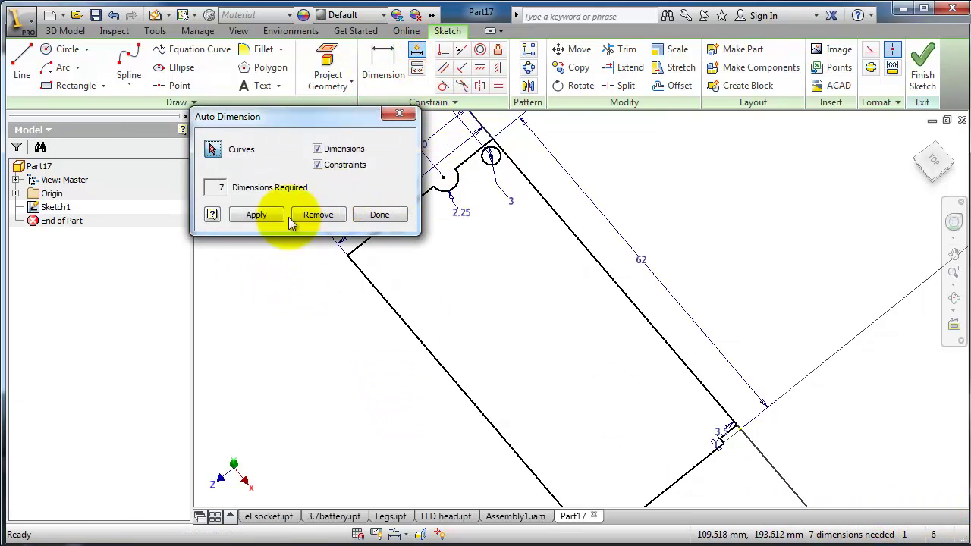
left_click(261, 217)
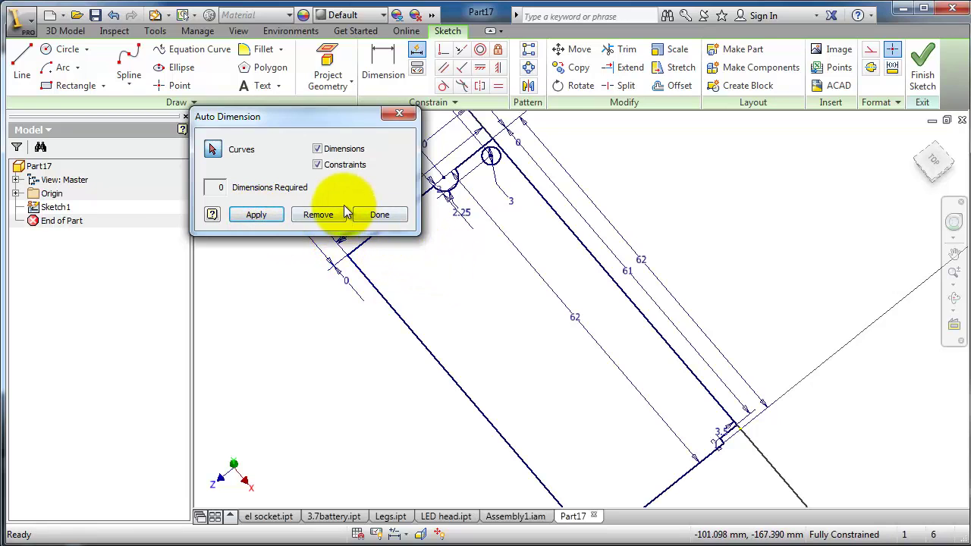
left_click(379, 216)
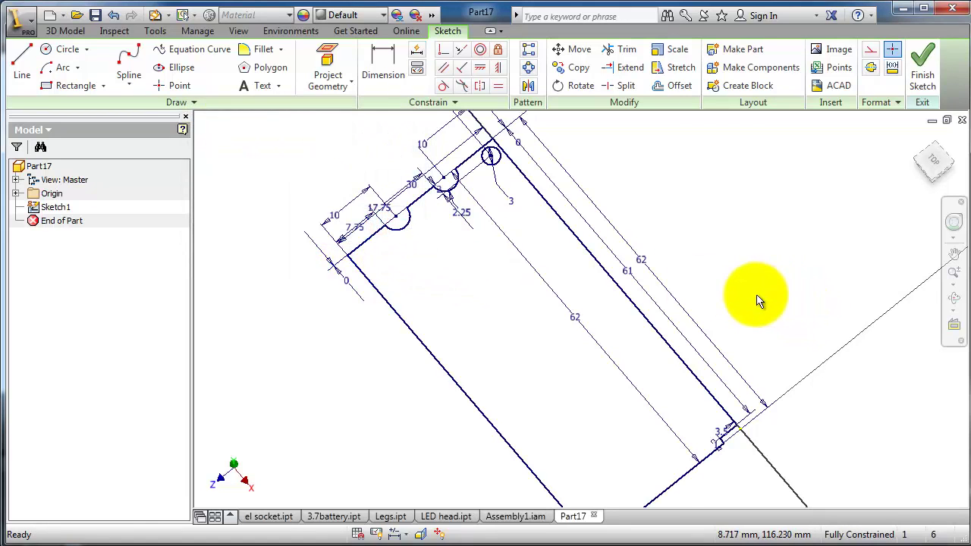
middle_click_drag(747, 299, 770, 317)
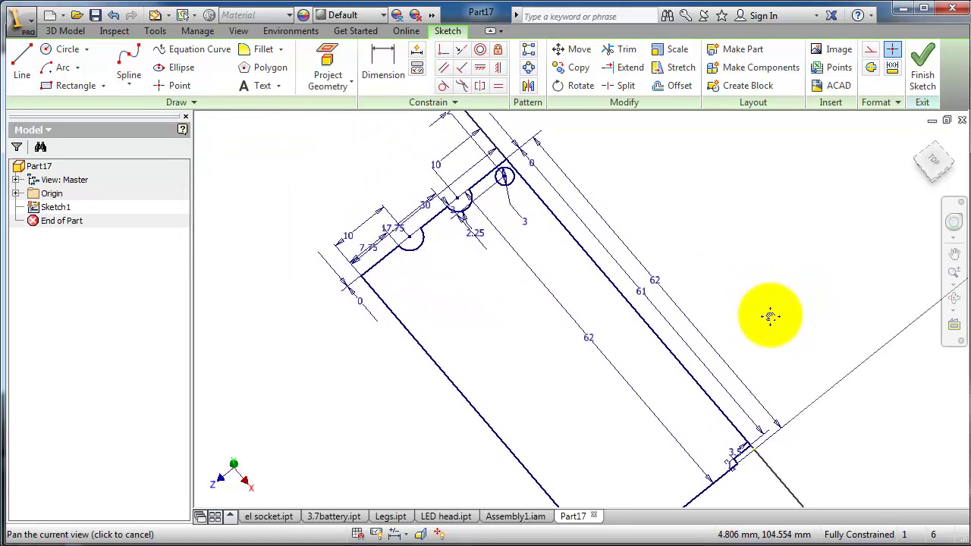
- Extrude the board outline 1.5 mm into a solid board
left_click(63, 32)
left_click(128, 67)
left_click(551, 363)
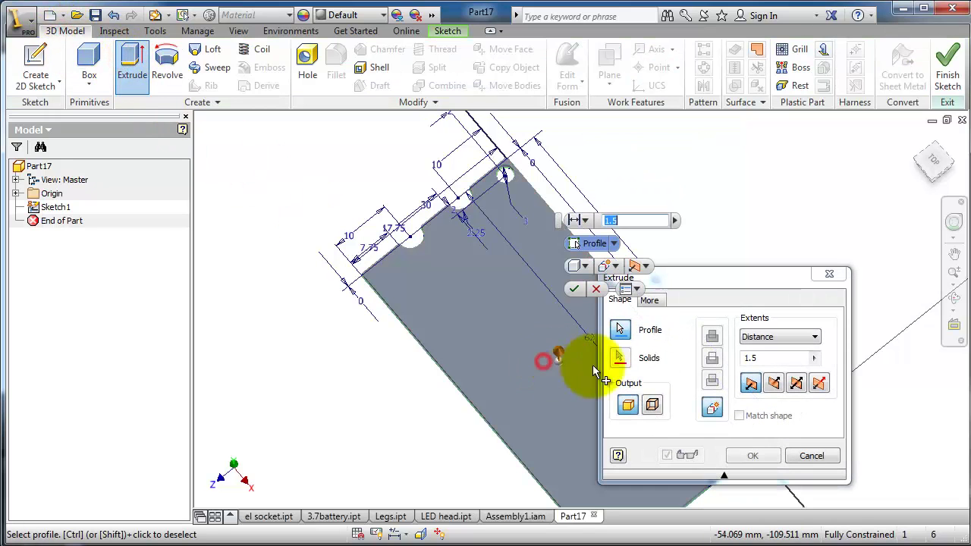
left_click(754, 455)
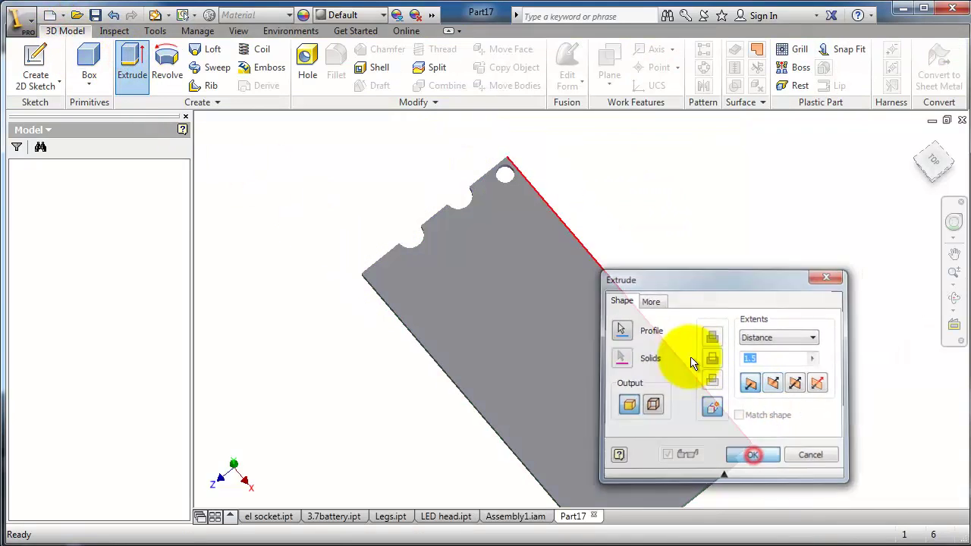
mouse_move(685, 297)
middle_mouse_down()
mouse_move(671, 269)
mouse_move(705, 232)
mouse_move(609, 206)
mouse_move(589, 216)
mouse_move(661, 221)
mouse_move(629, 239)
mouse_move(599, 344)
mouse_move(531, 336)
mouse_move(599, 367)
mouse_move(650, 340)
mouse_move(600, 260)
mouse_move(721, 278)
mouse_move(732, 255)
middle_mouse_up()
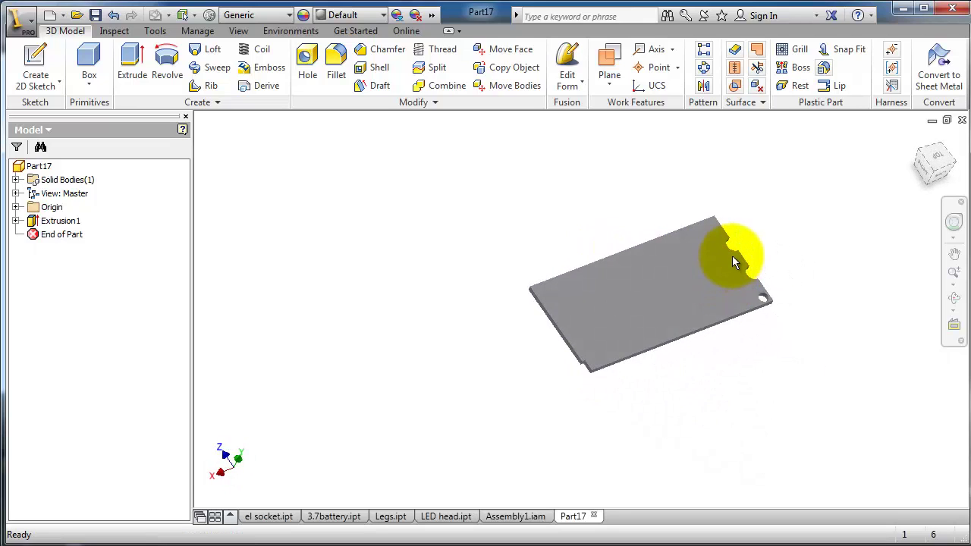
- Start a sketch on the board's top face and draw a rectangle at the corner notch
scroll(732, 255, "down", 3)
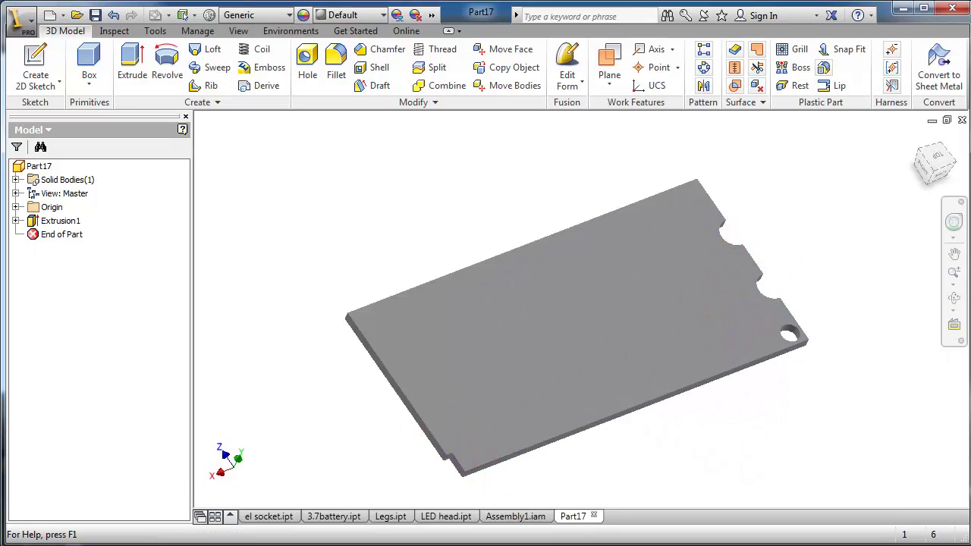
left_click(655, 334)
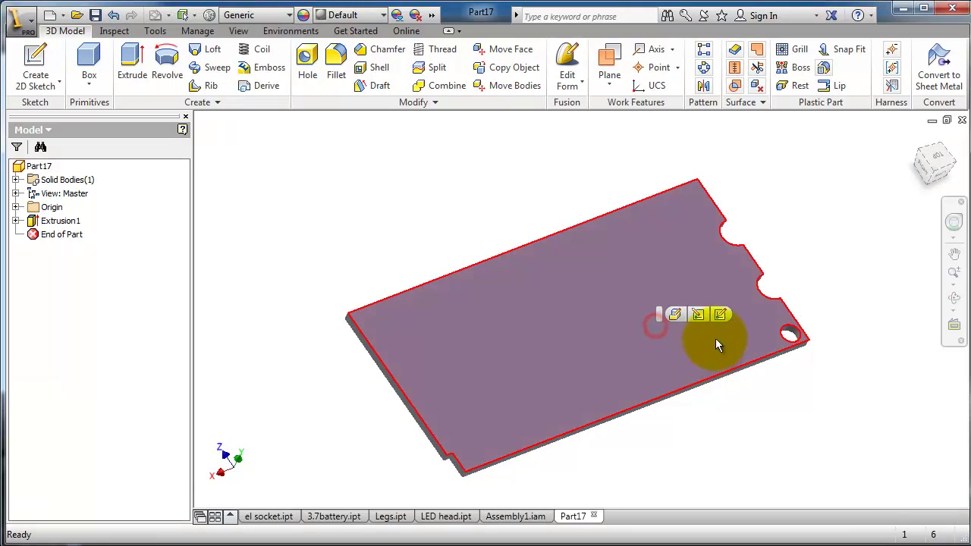
left_click(720, 314)
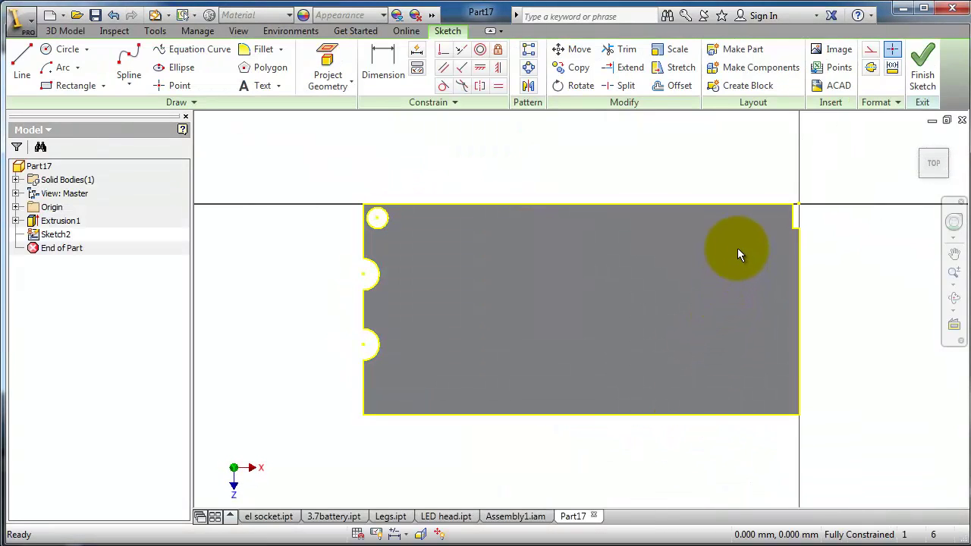
left_click(70, 87)
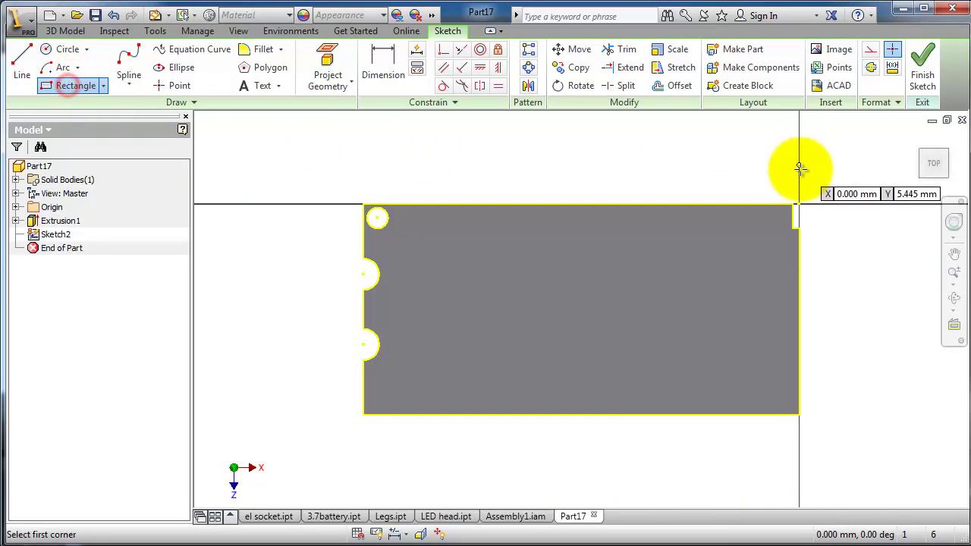
scroll(796, 179, "down", 3)
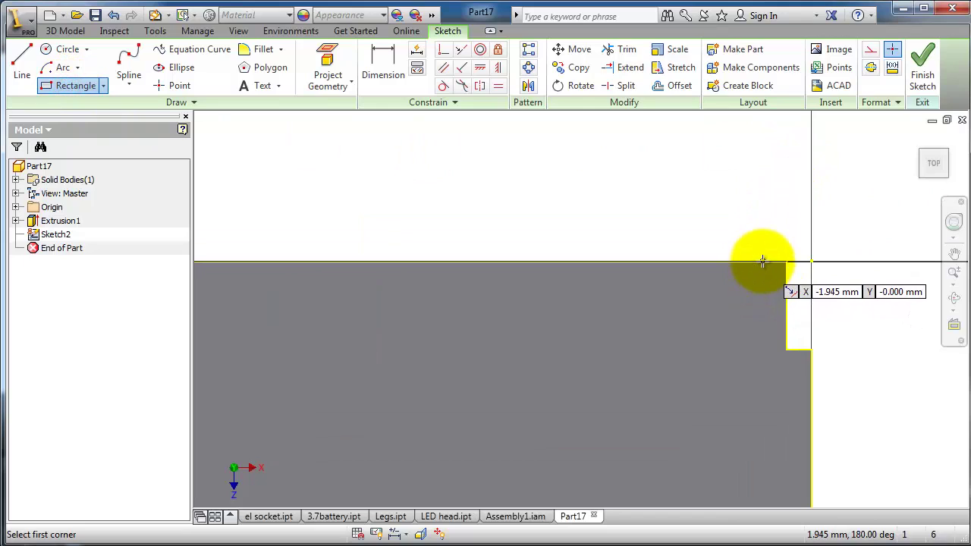
left_click(761, 261)
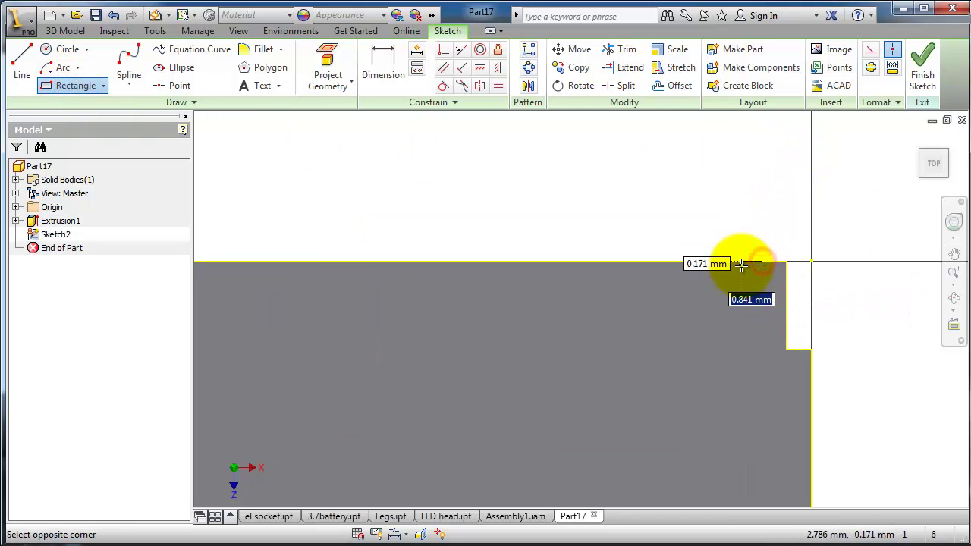
left_click(728, 351)
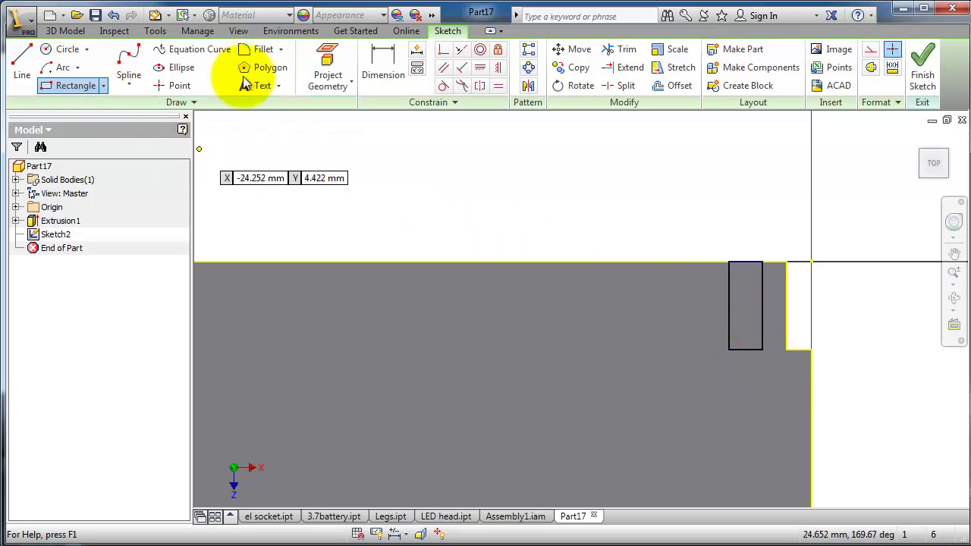
- Dimension the rectangle to height 3 and width 1, set 0.5 from the notch edge
left_click(725, 320)
left_click(696, 330)
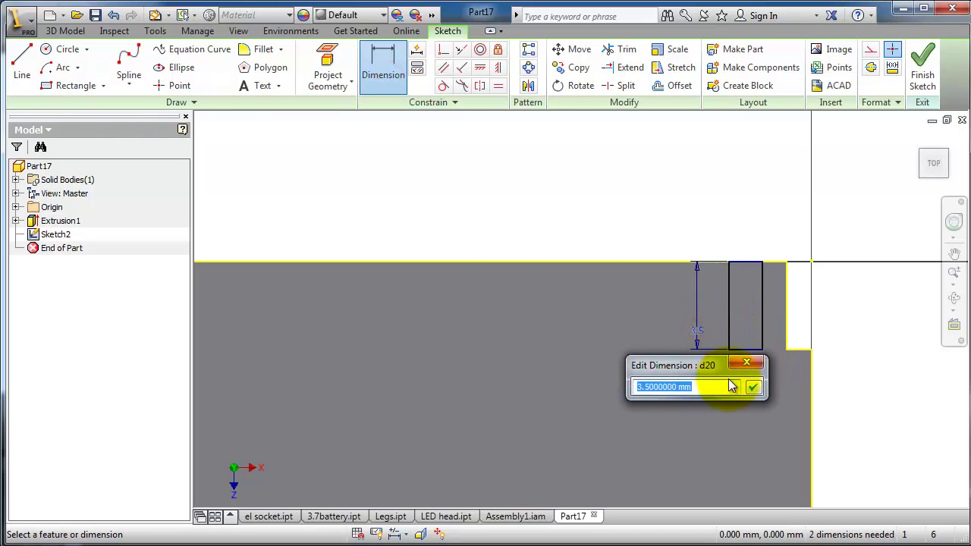
type("3")
key("Return")
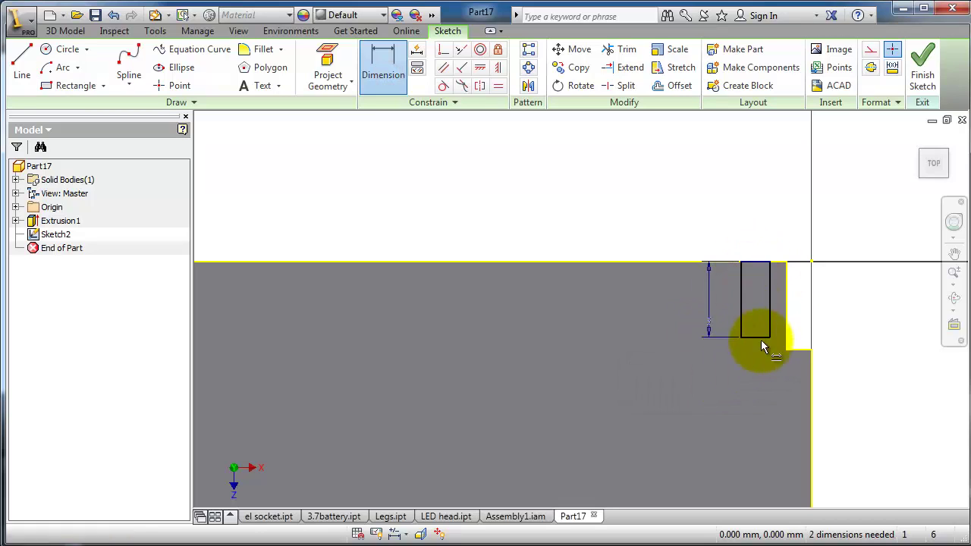
left_click(761, 340)
left_click(760, 363)
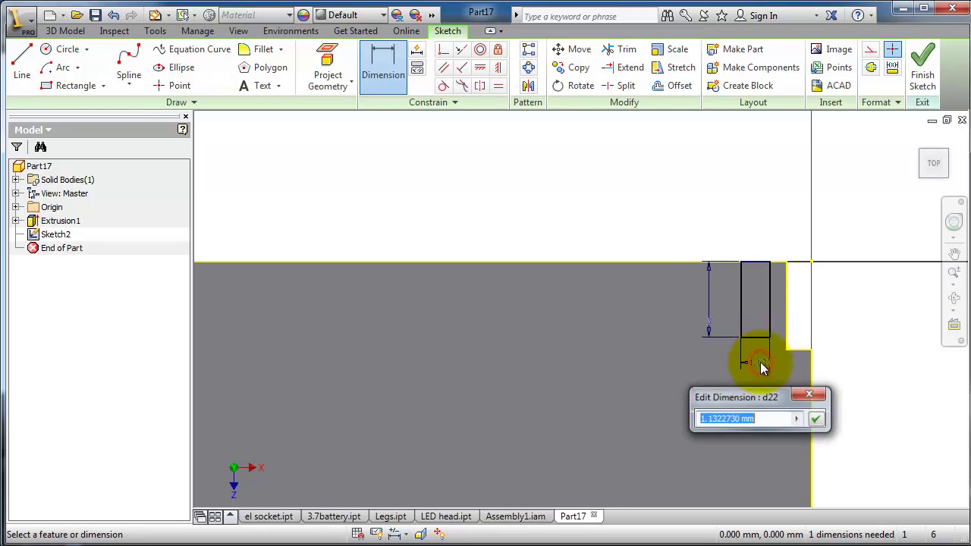
type("1")
key("Return")
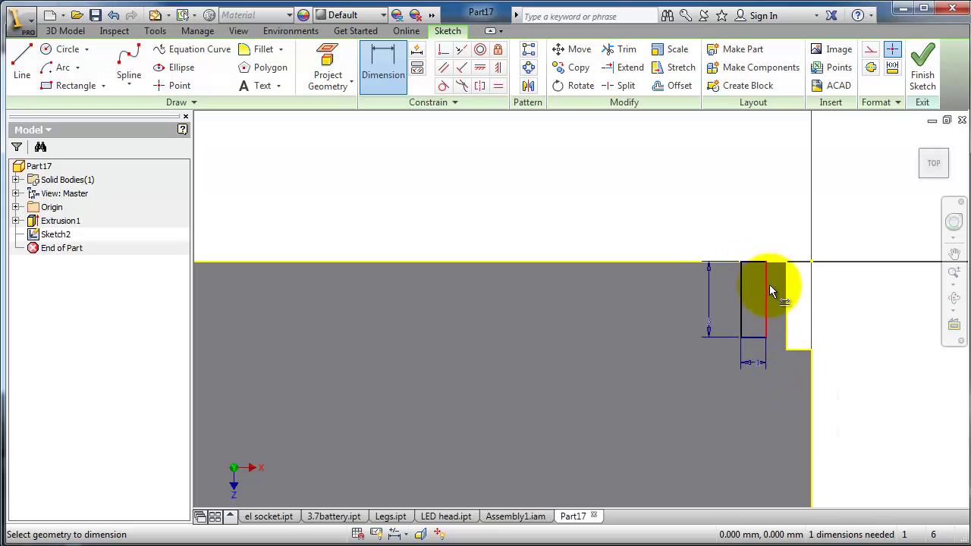
left_click(766, 288)
left_click(784, 292)
left_click(775, 230)
type("0.5")
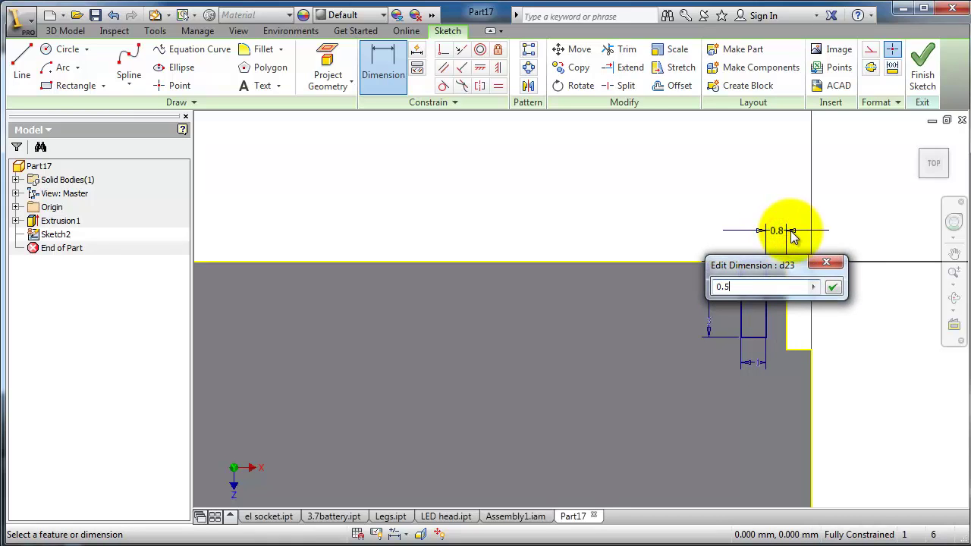
key("Return")
scroll(781, 237, "up", 3)
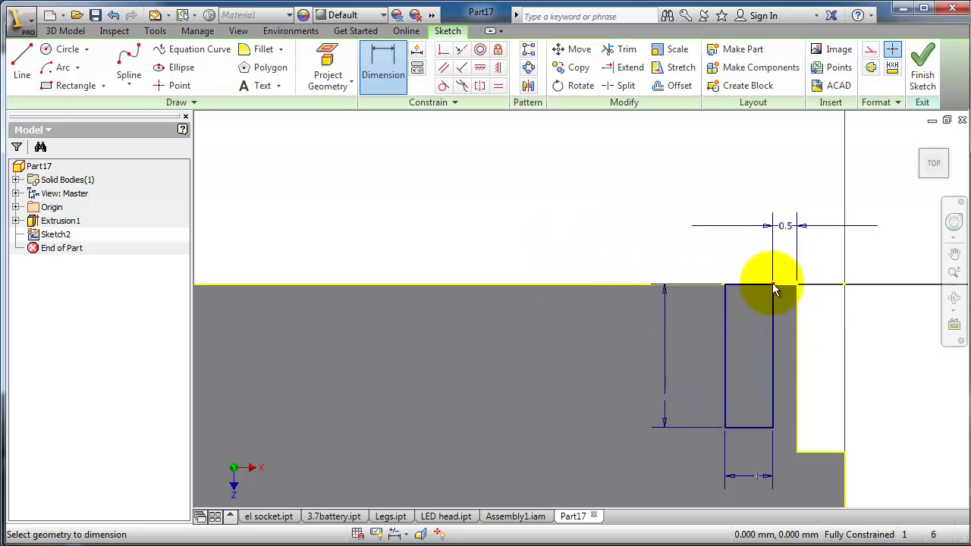
left_click(66, 30)
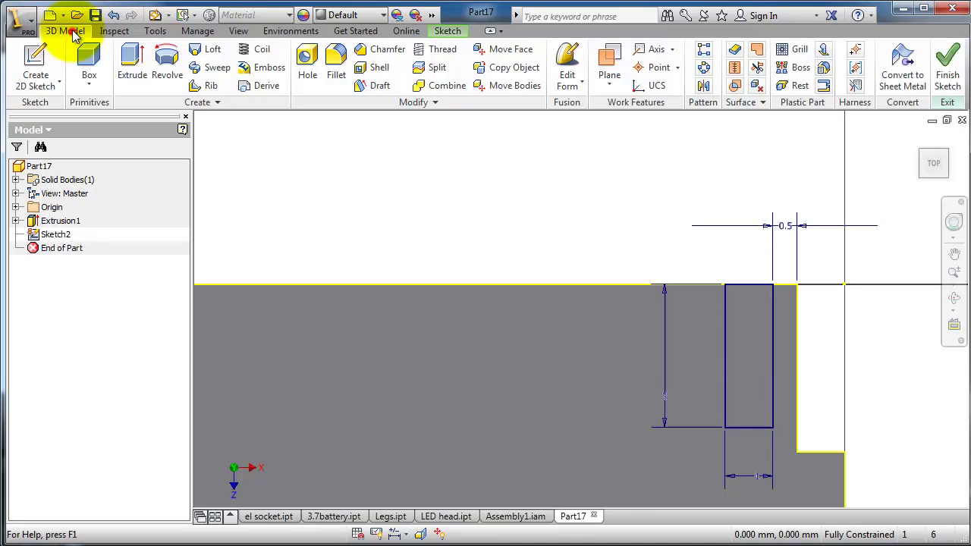
- Extrude only the small Sketch2 corner rectangle 0.1 mm, excluding the board face profile
left_click(132, 69)
left_click(533, 354)
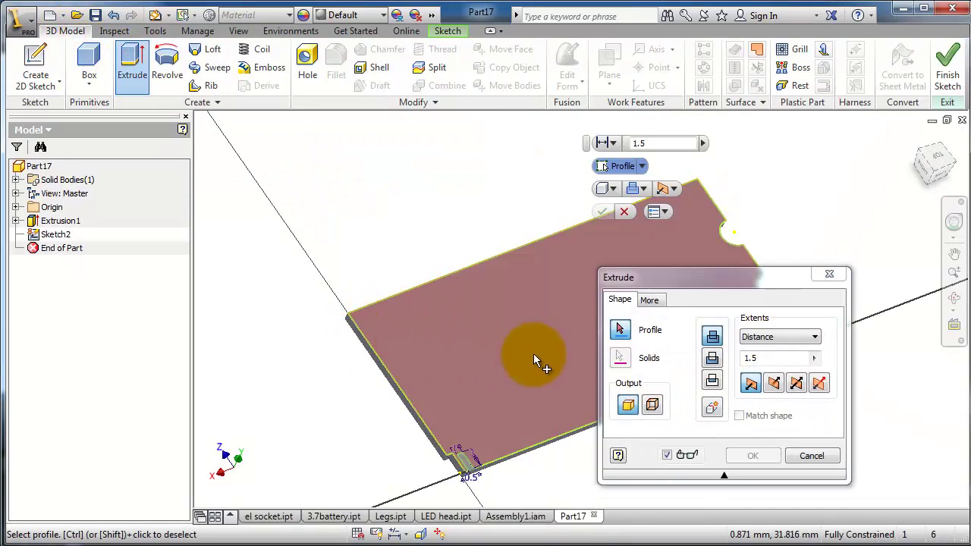
left_click(768, 357)
type("0.1")
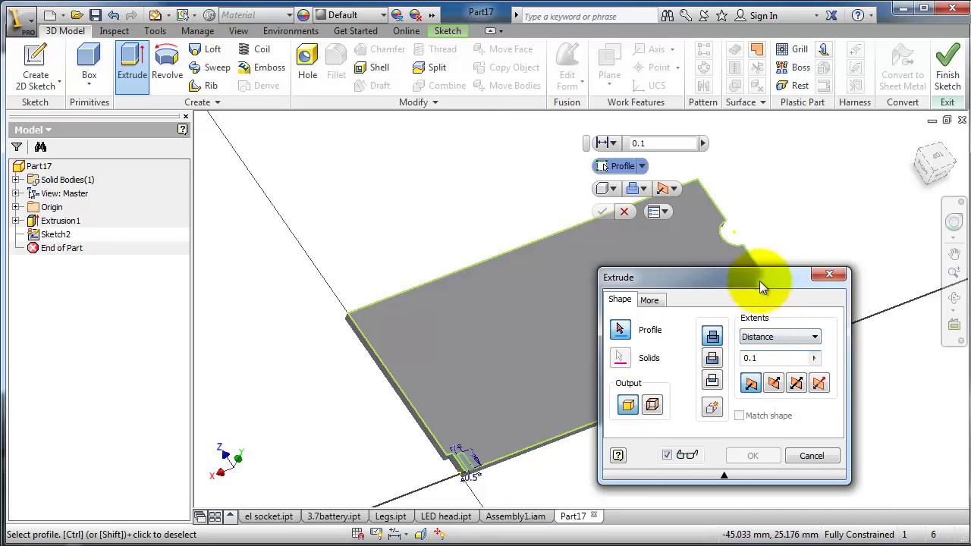
left_click_drag(760, 285, 778, 268)
middle_click_drag(503, 478, 530, 419)
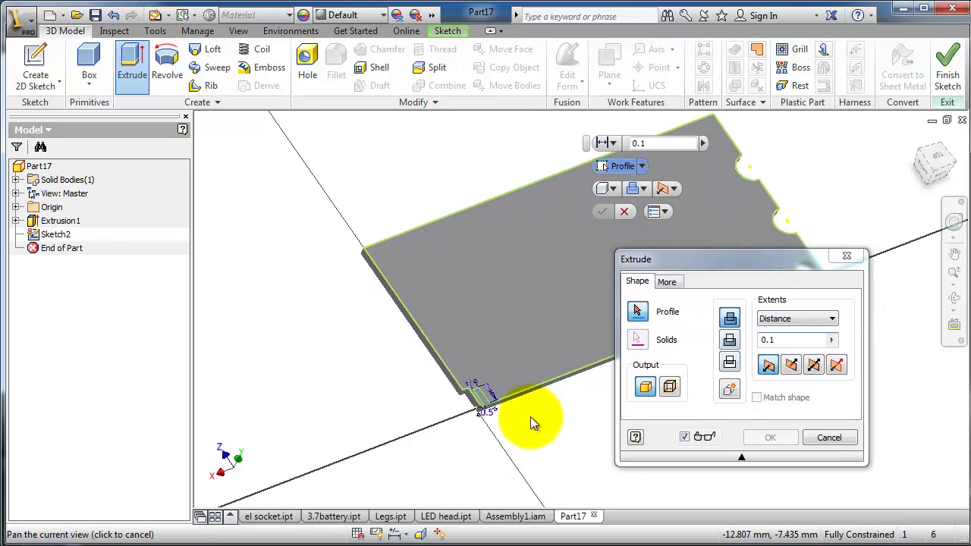
scroll(530, 416, "down", 3)
left_click(378, 347)
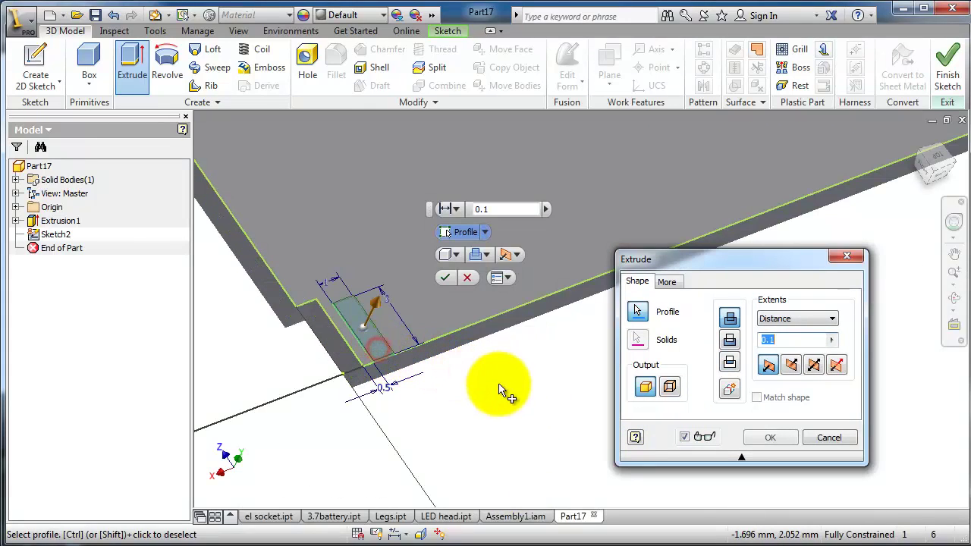
left_click(767, 437)
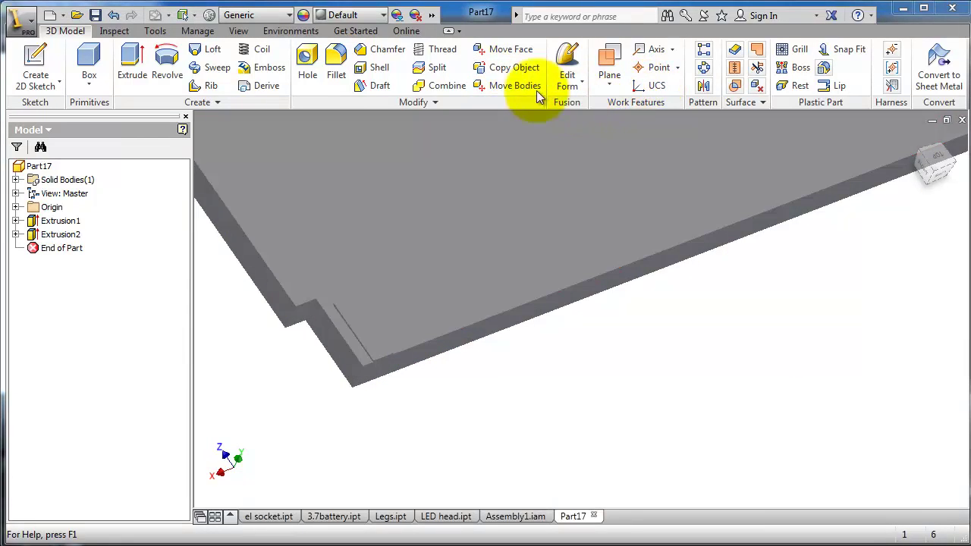
- Pattern Extrusion2 along the board's long edge as 47 copies at 1.5 mm spacing
left_click(702, 50)
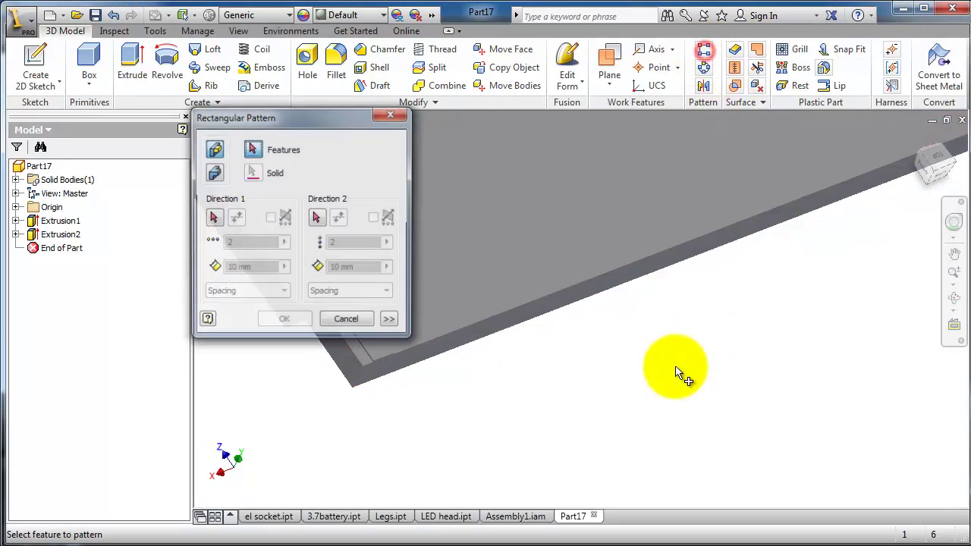
left_click(252, 148)
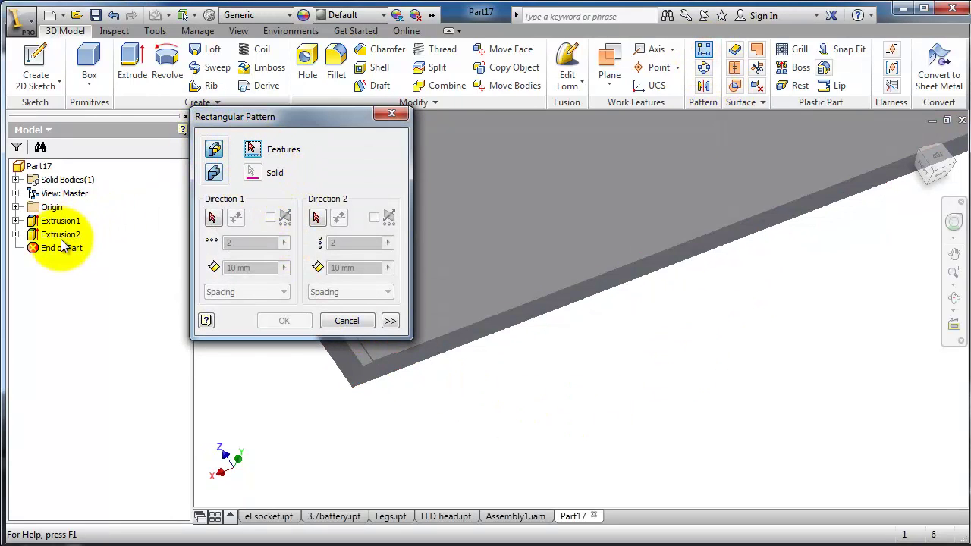
mouse_move(271, 117)
left_mouse_down()
mouse_move(674, 309)
mouse_move(671, 281)
left_mouse_up()
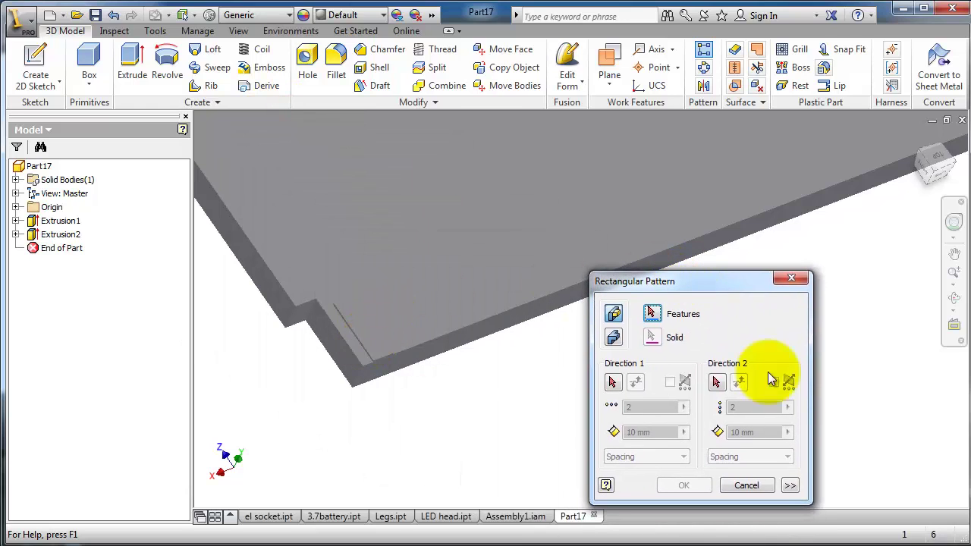
left_click(59, 237)
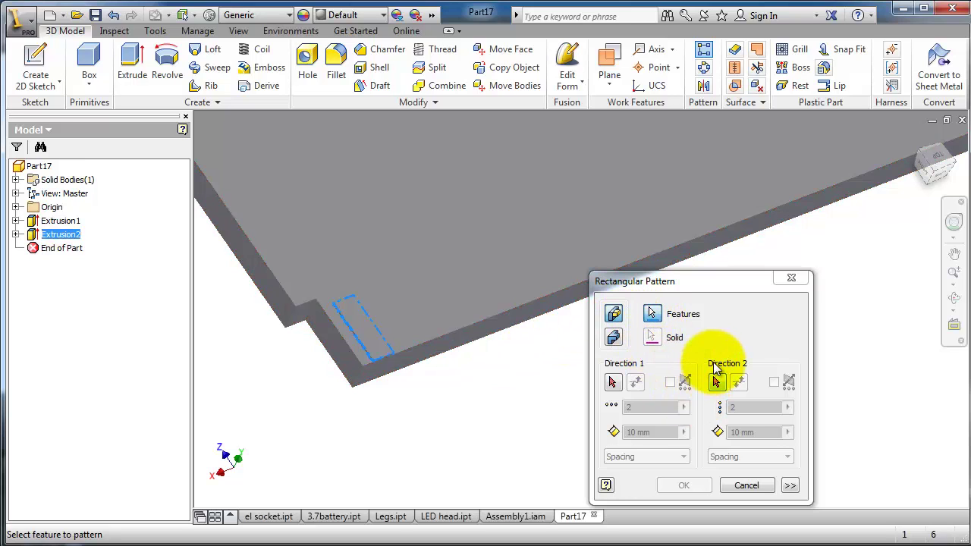
left_click(613, 382)
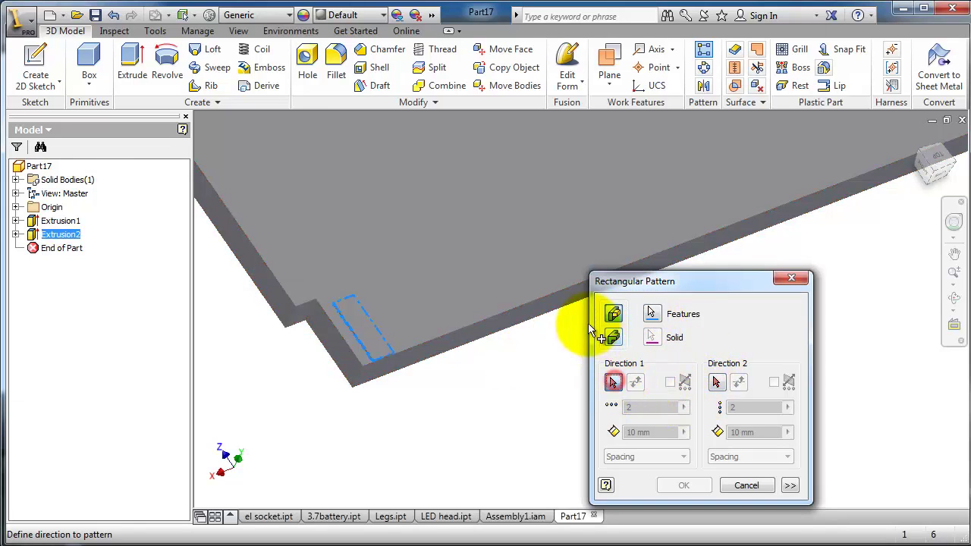
left_click(557, 292)
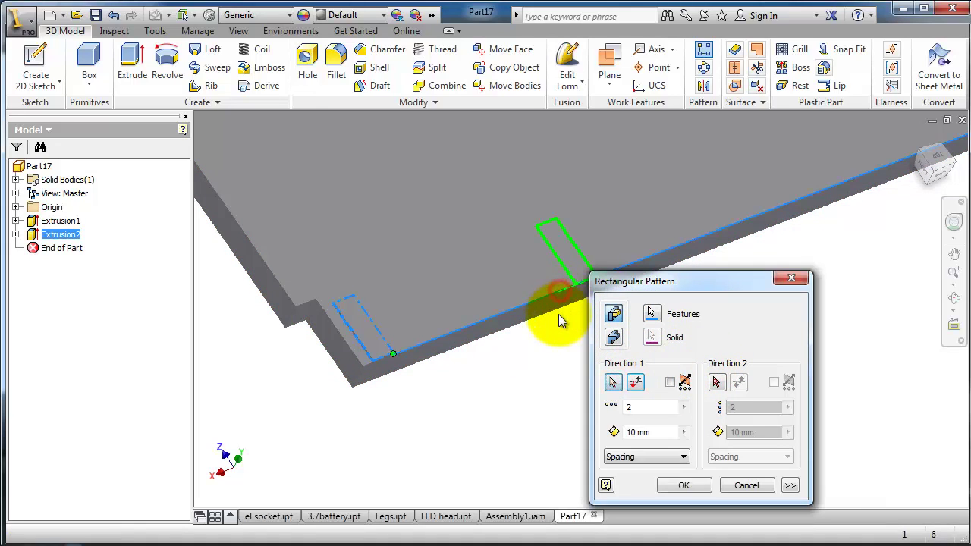
double_click(635, 407)
type("47")
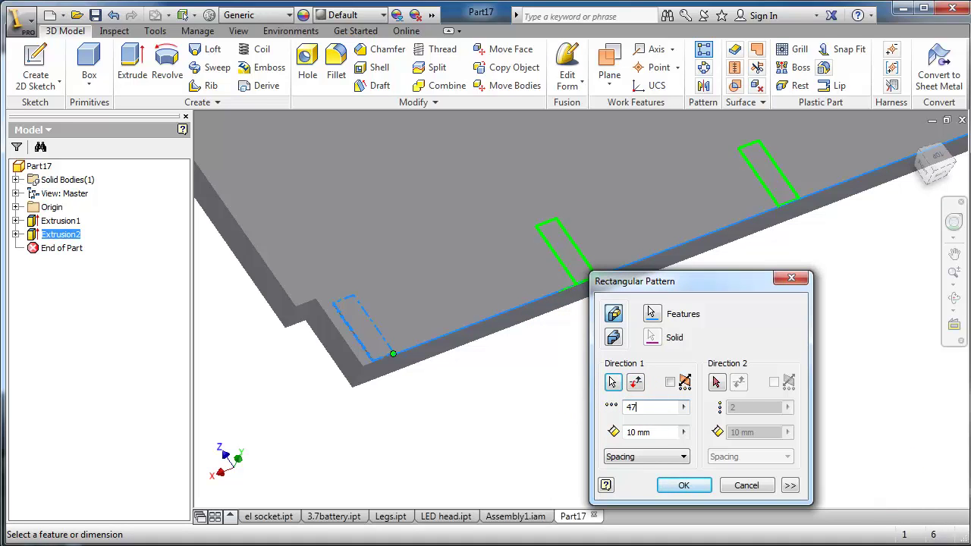
double_click(664, 432)
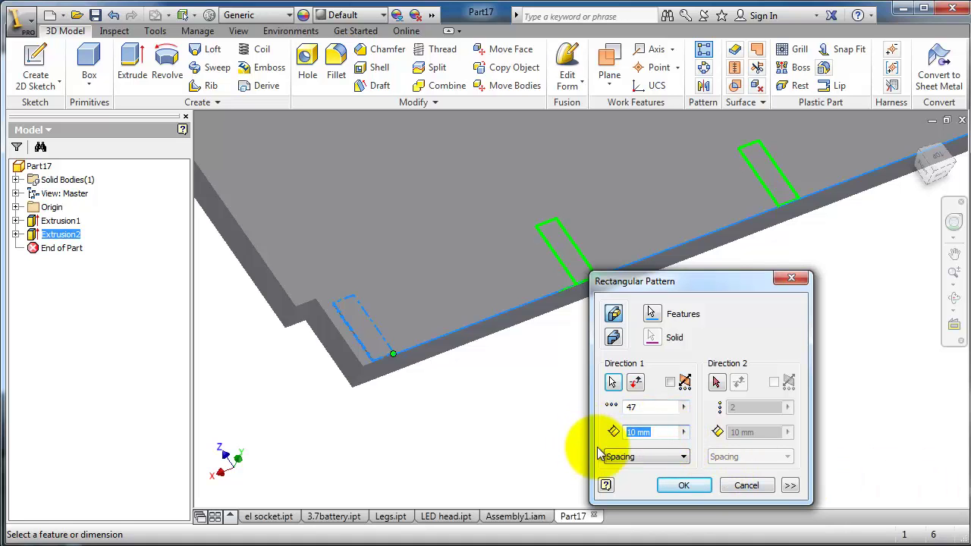
type("1.5")
left_click(684, 486)
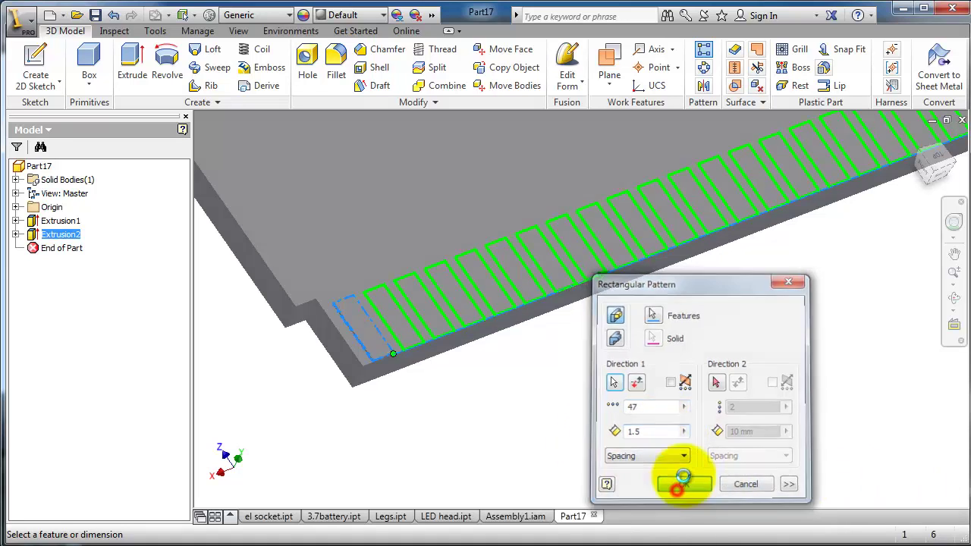
middle_click_drag(747, 411, 611, 435)
scroll(611, 434, "up", 5)
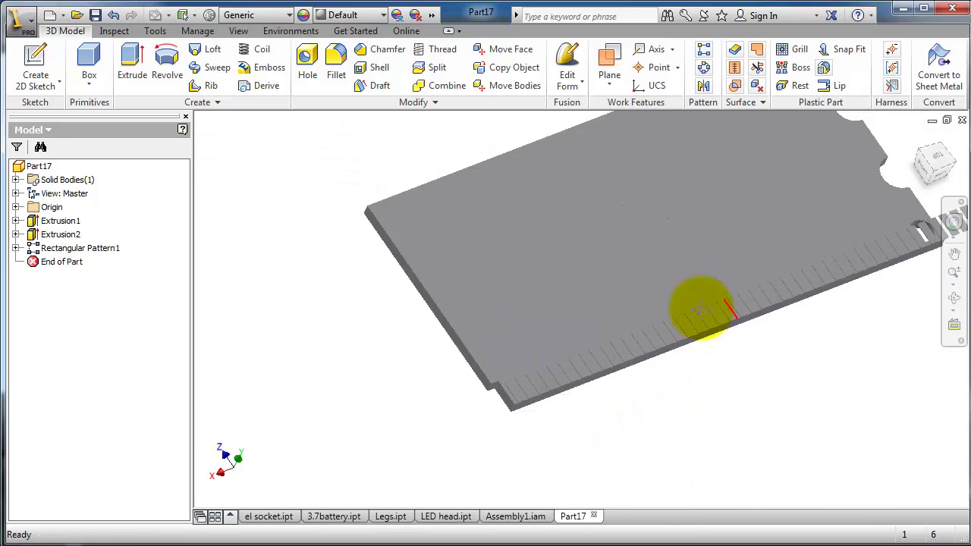
- Edit Rectangular Pattern1, lowering its Direction 1 count from 47 to 37
mouse_move(704, 303)
left_mouse_down()
mouse_move(602, 314)
mouse_move(631, 301)
left_mouse_up()
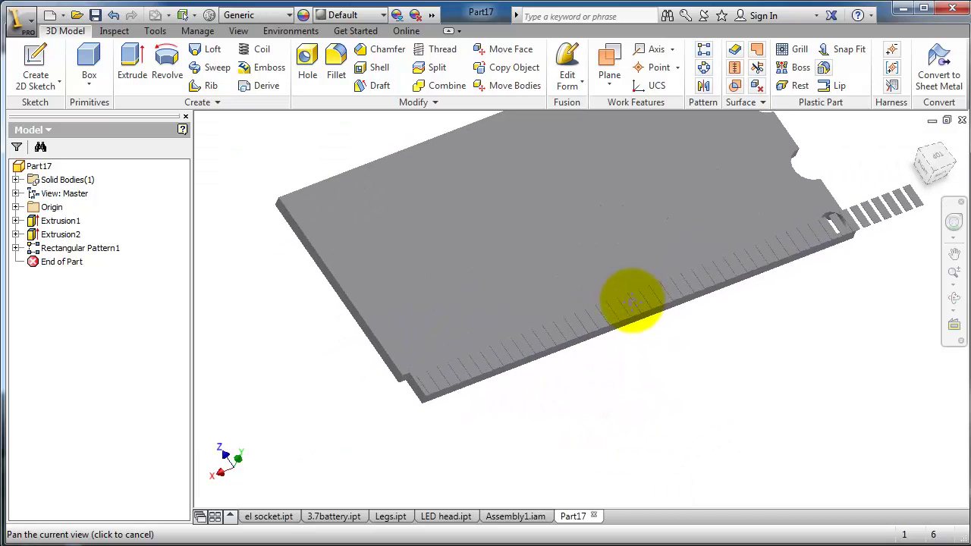
key("Escape")
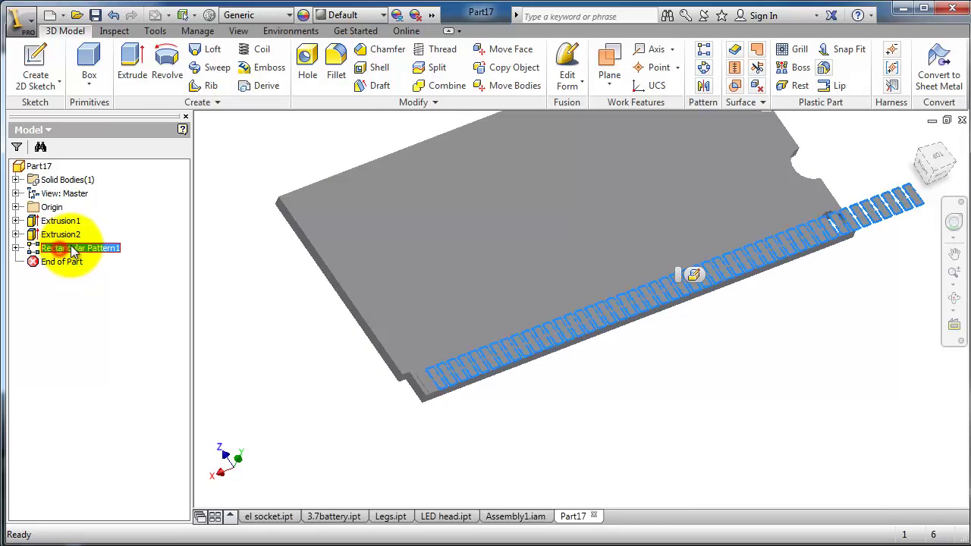
left_click(60, 249)
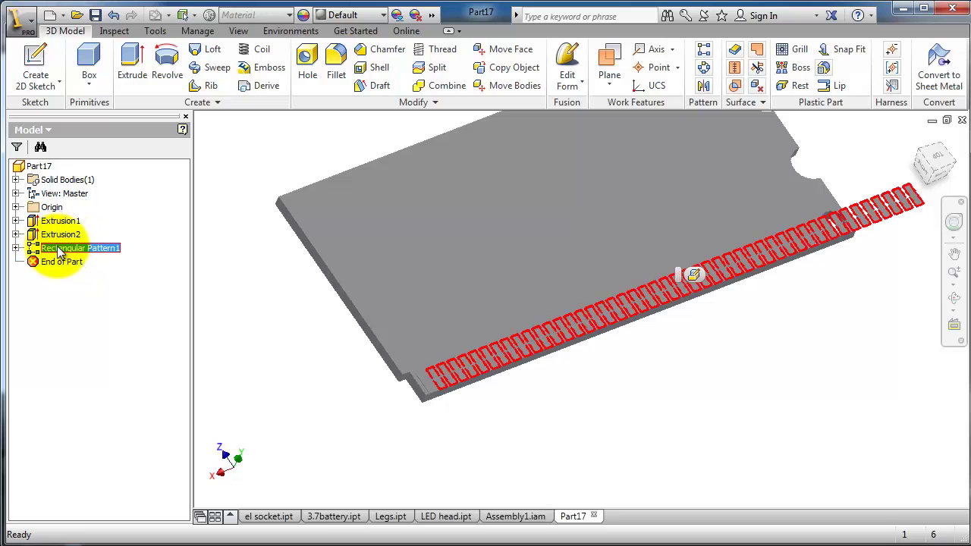
right_click(59, 251)
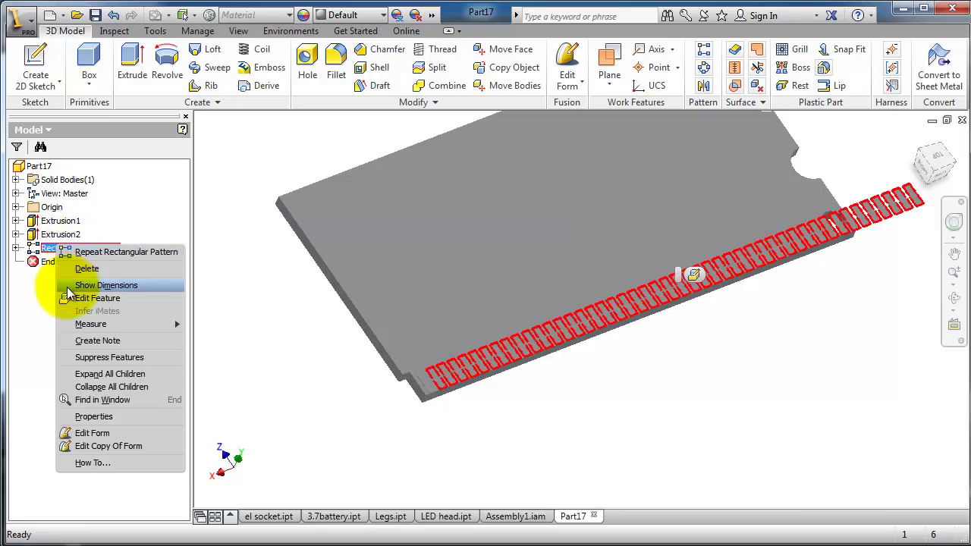
left_click(97, 298)
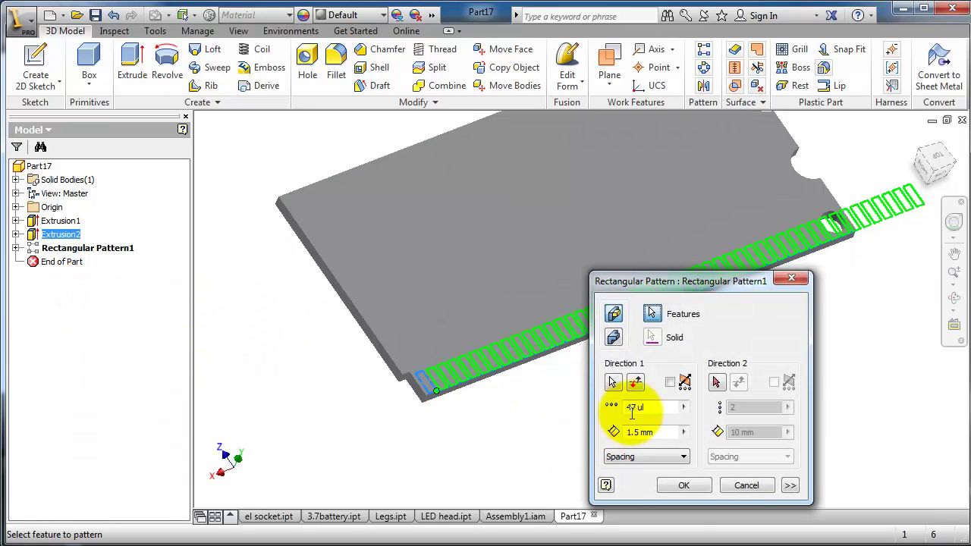
left_click_drag(646, 410, 622, 410)
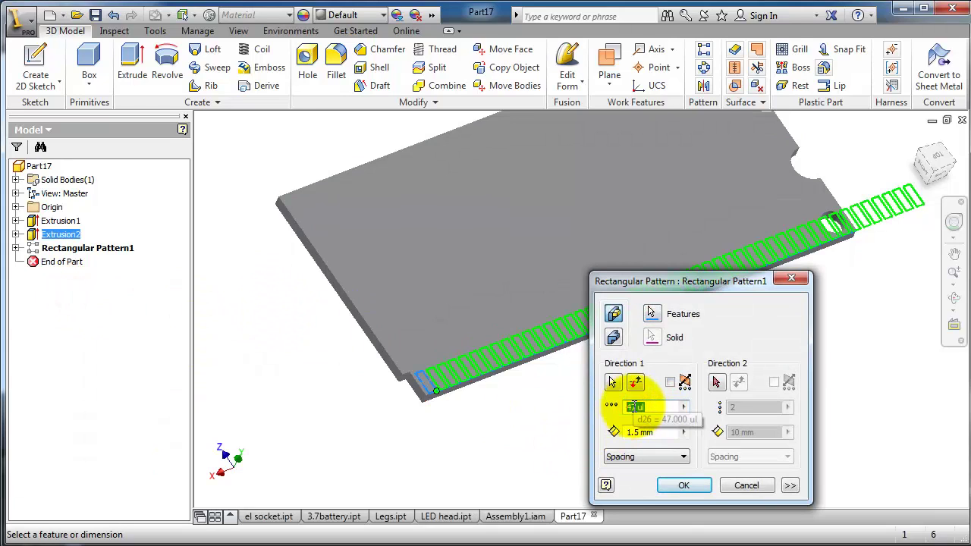
type("40")
left_click_drag(641, 407, 617, 407)
type("37")
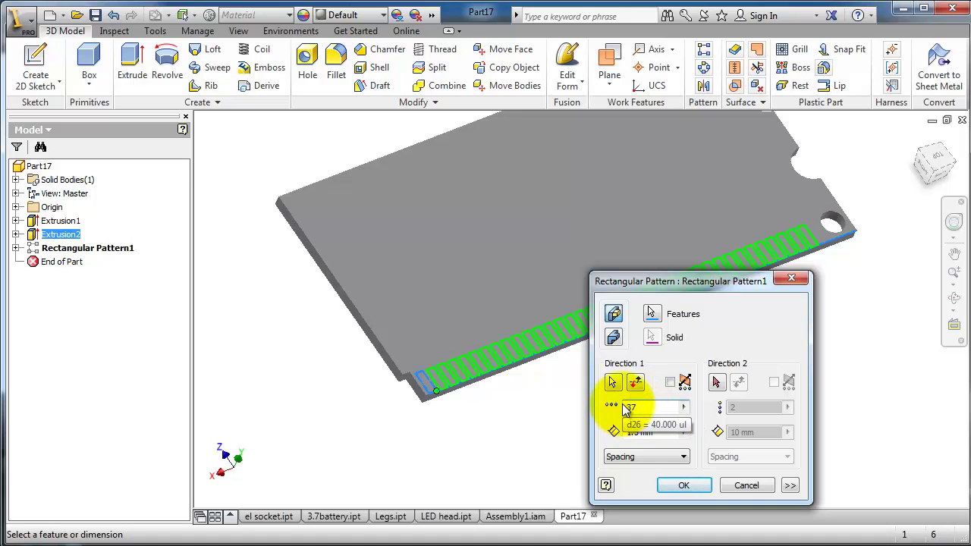
left_click(705, 484)
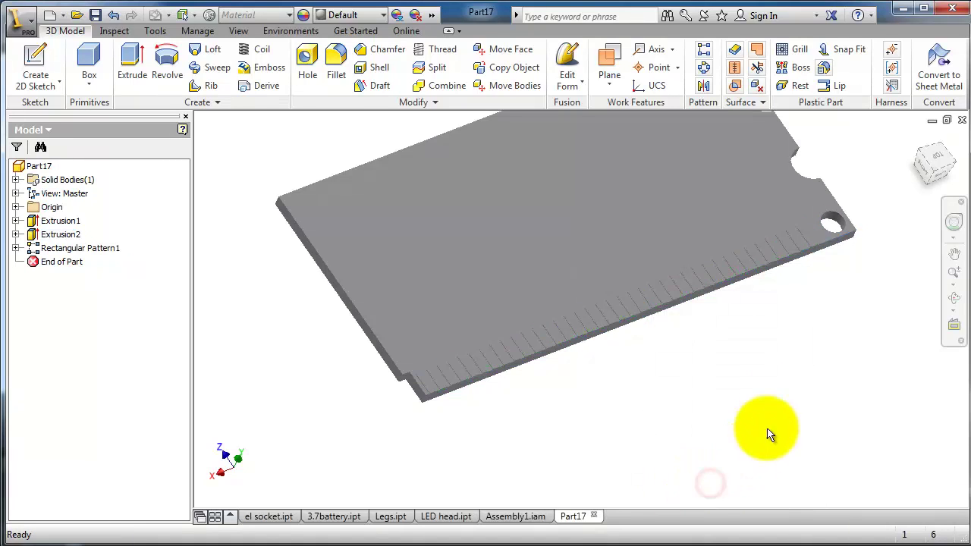
mouse_move(747, 341)
middle_mouse_down()
mouse_move(730, 362)
mouse_move(693, 325)
mouse_move(700, 340)
mouse_move(741, 281)
mouse_move(684, 297)
mouse_move(649, 295)
mouse_move(676, 325)
mouse_move(645, 360)
mouse_move(674, 307)
mouse_move(711, 331)
mouse_move(680, 291)
mouse_move(696, 305)
mouse_move(635, 260)
middle_mouse_up()
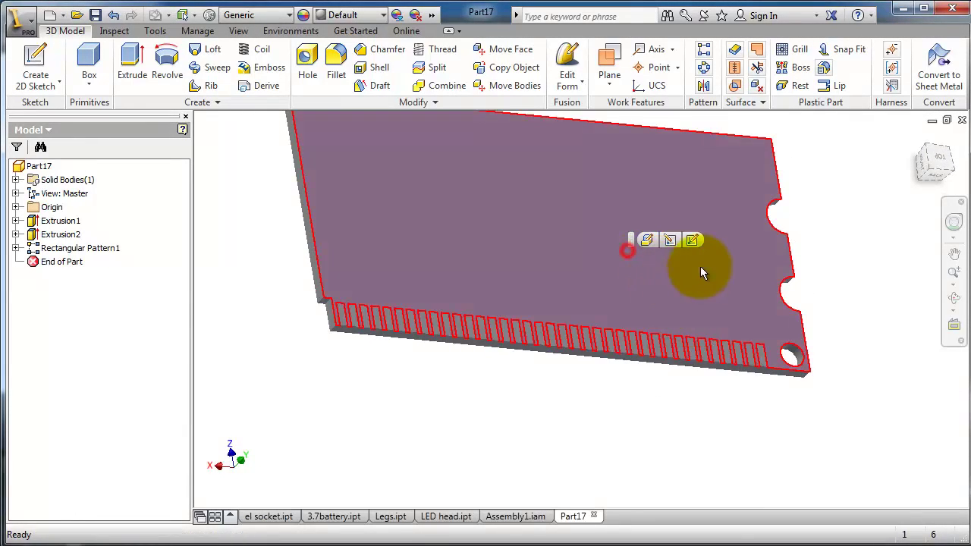
- Create Sketch3 on the board face with a rectangle near the right end
left_click(692, 241)
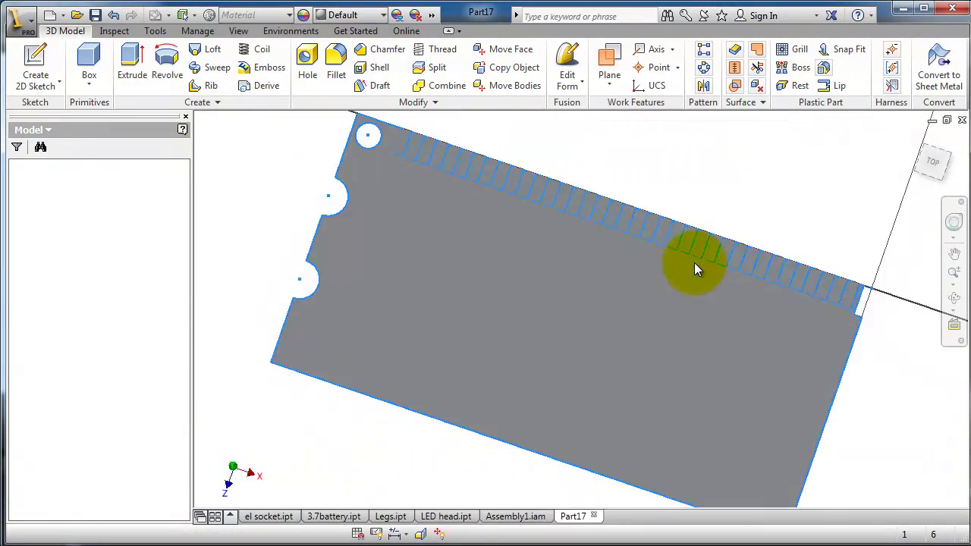
left_click(65, 85)
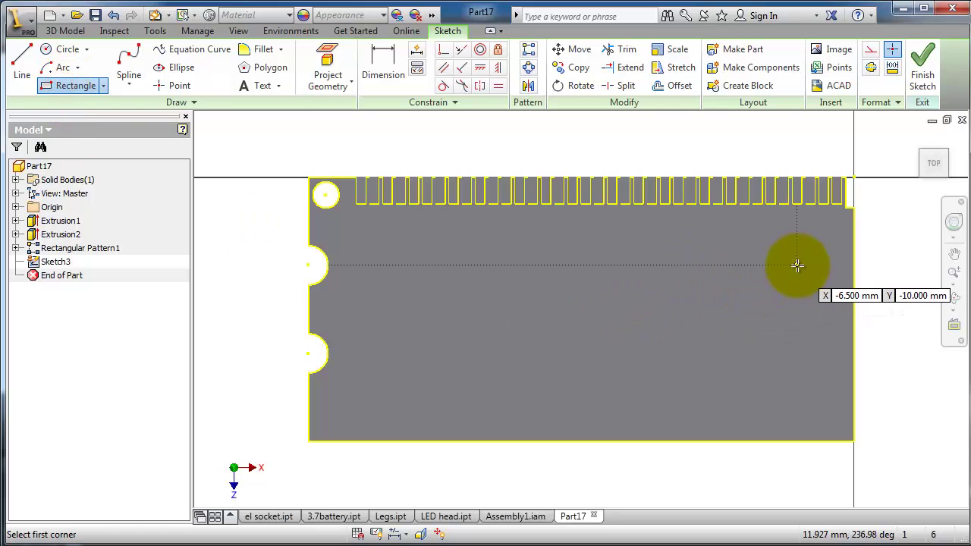
left_click(797, 264)
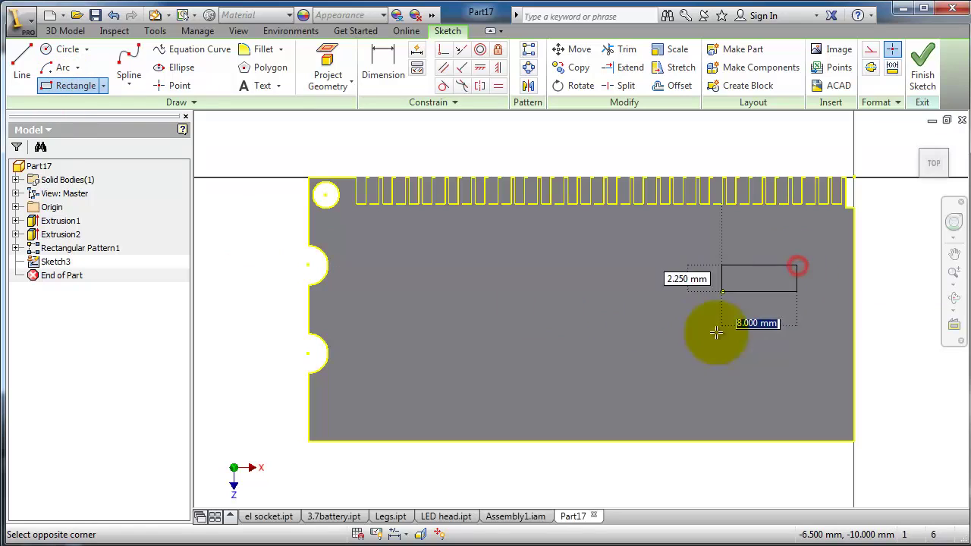
left_click(696, 402)
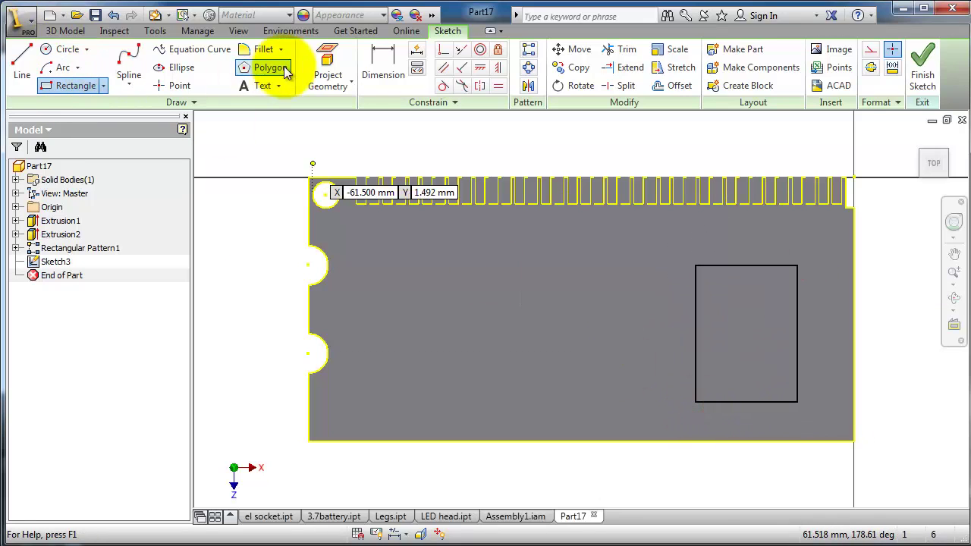
- Dimension the rectangle to 10 mm wide and 15 mm high
left_click(383, 63)
left_click(758, 414)
left_click(759, 453)
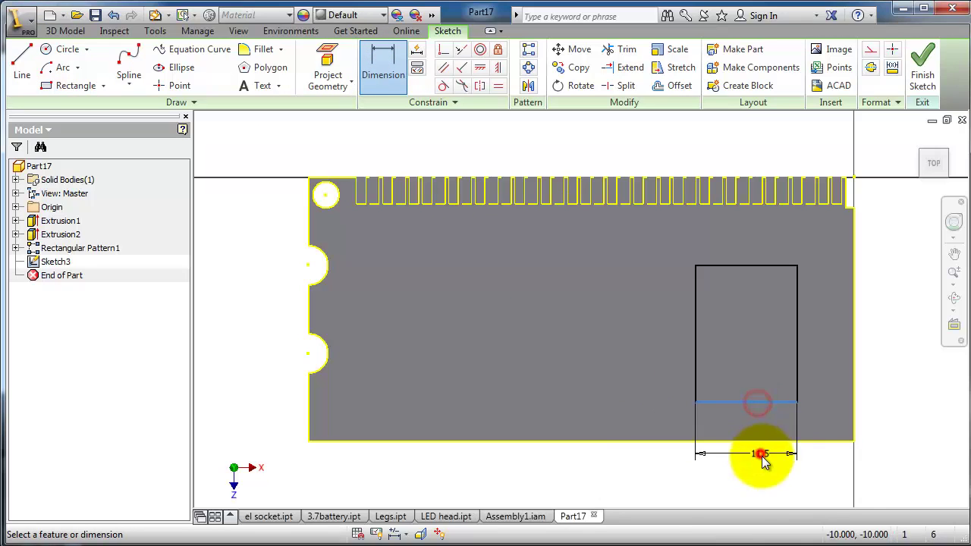
type("10")
key("Return")
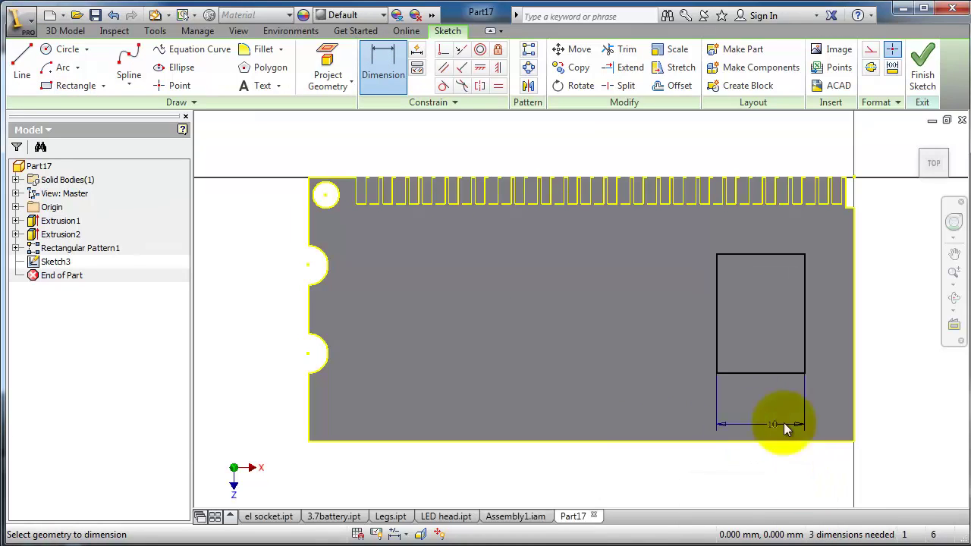
left_click(716, 326)
left_click(667, 335)
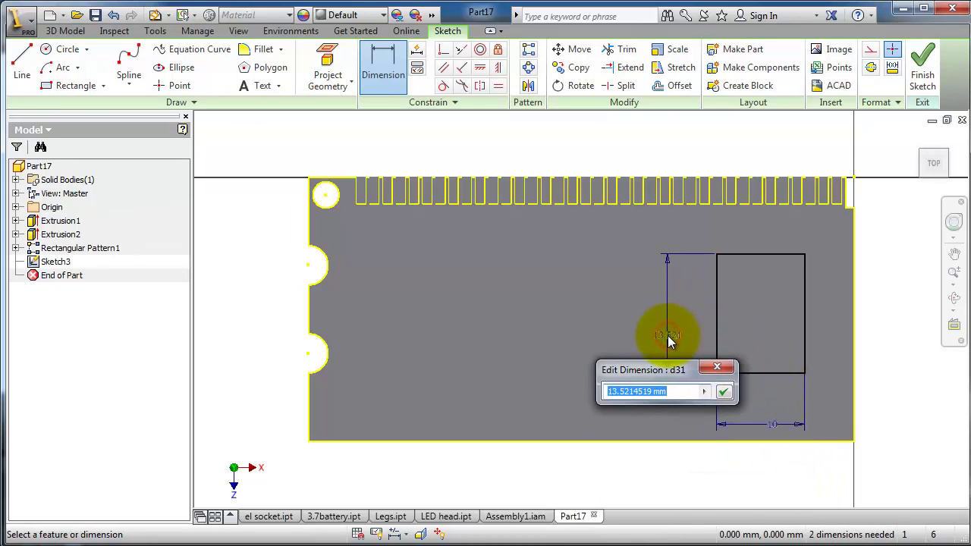
type("15")
key("Return")
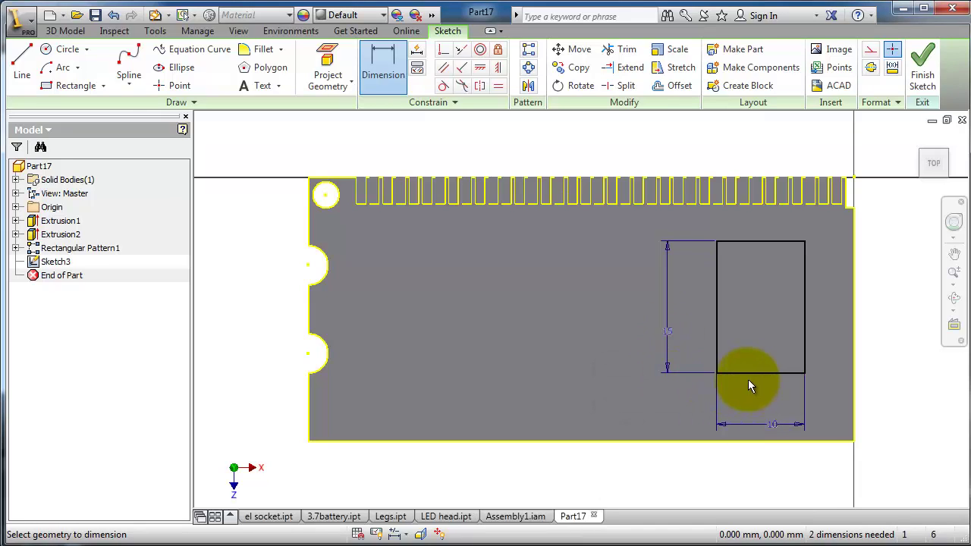
- Position the rectangle 5 mm from the board's bottom edge and 5 mm from its right edge
left_click(751, 373)
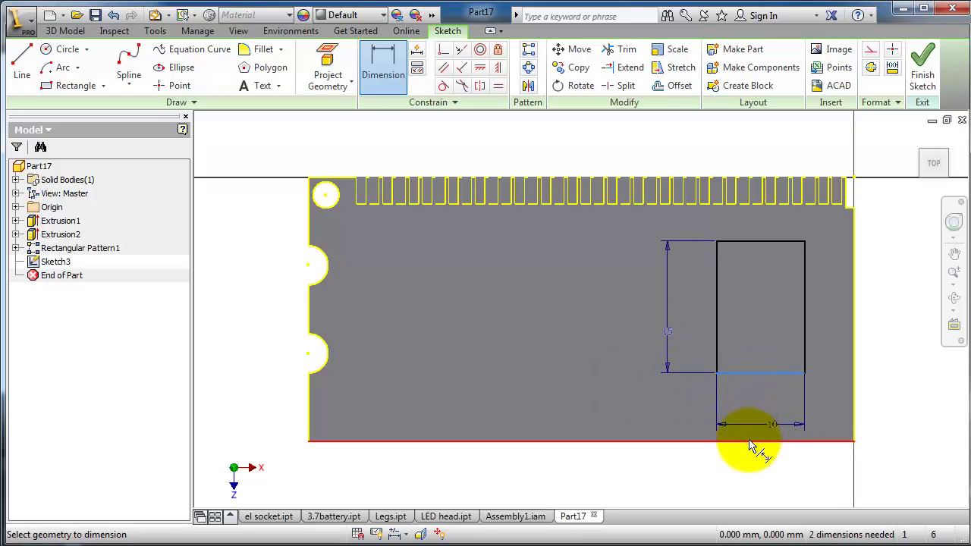
left_click(749, 441)
type("5")
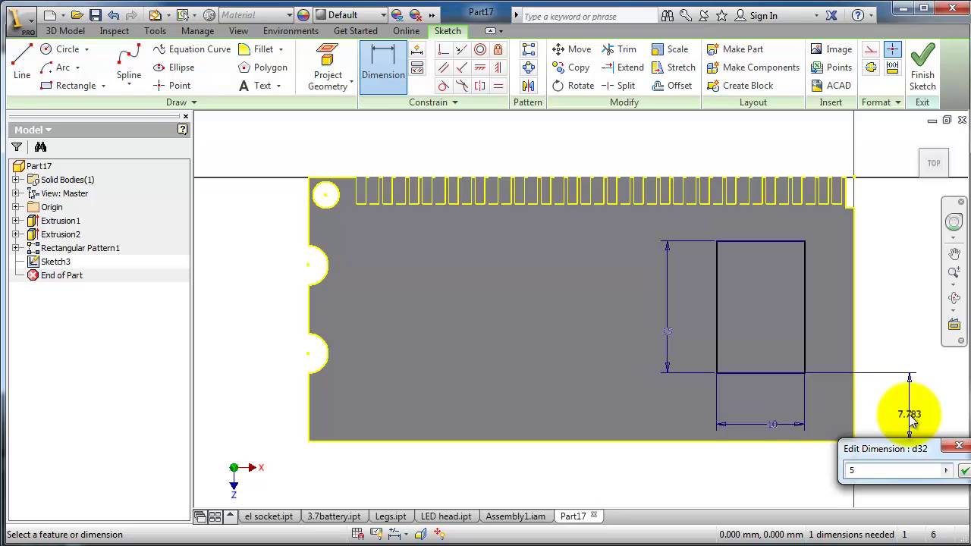
key("Return")
left_click(804, 353)
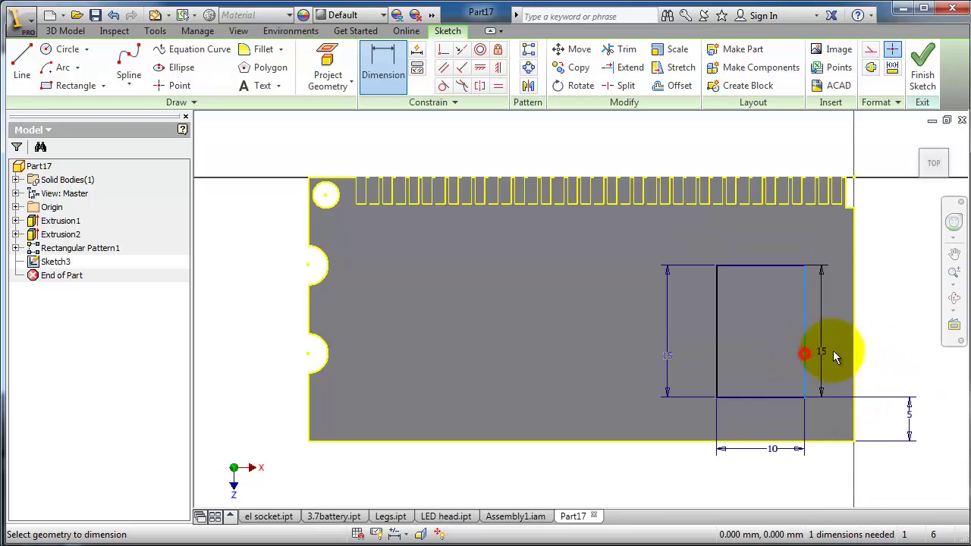
left_click(854, 354)
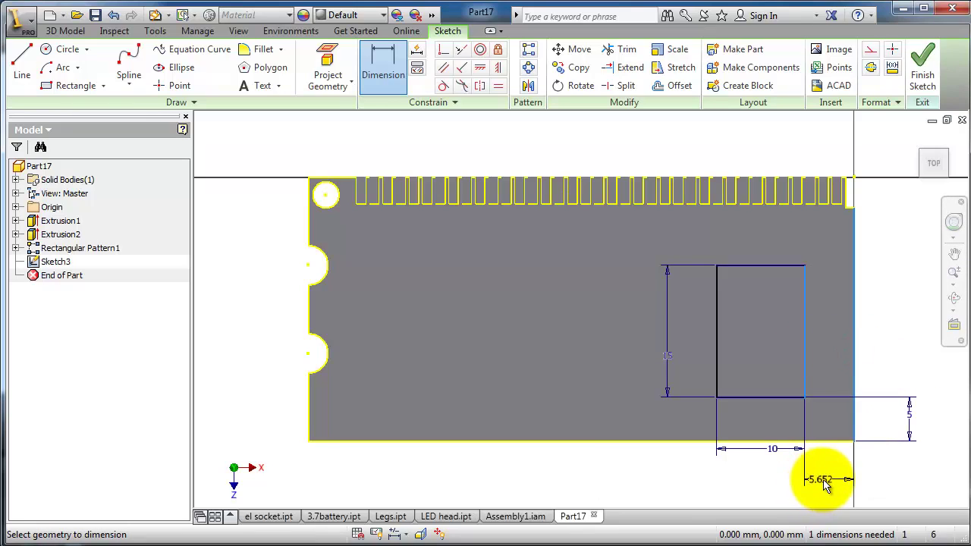
left_click(824, 480)
key("Return")
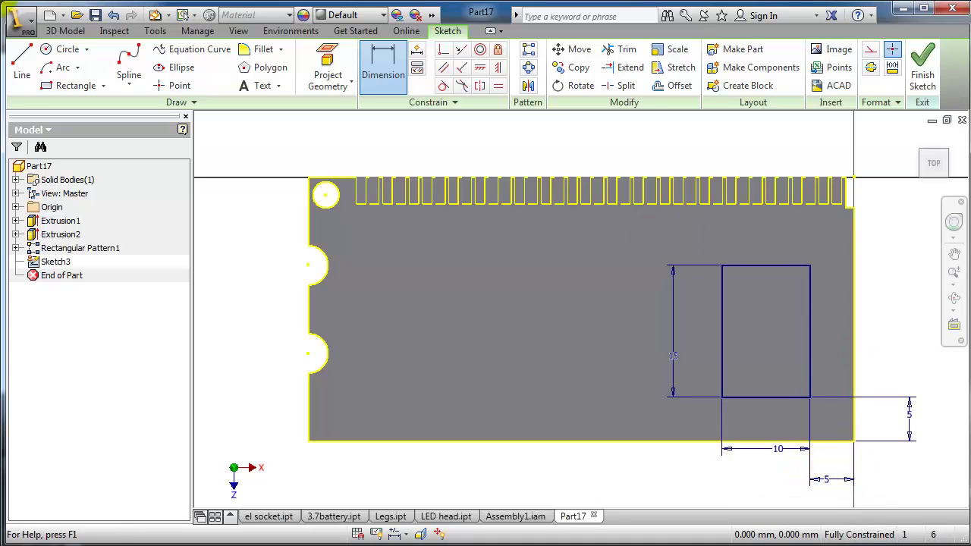
left_click(65, 31)
- Extrude Sketch3's 10 by 15 rectangle 2 mm into a chip block
left_click(132, 60)
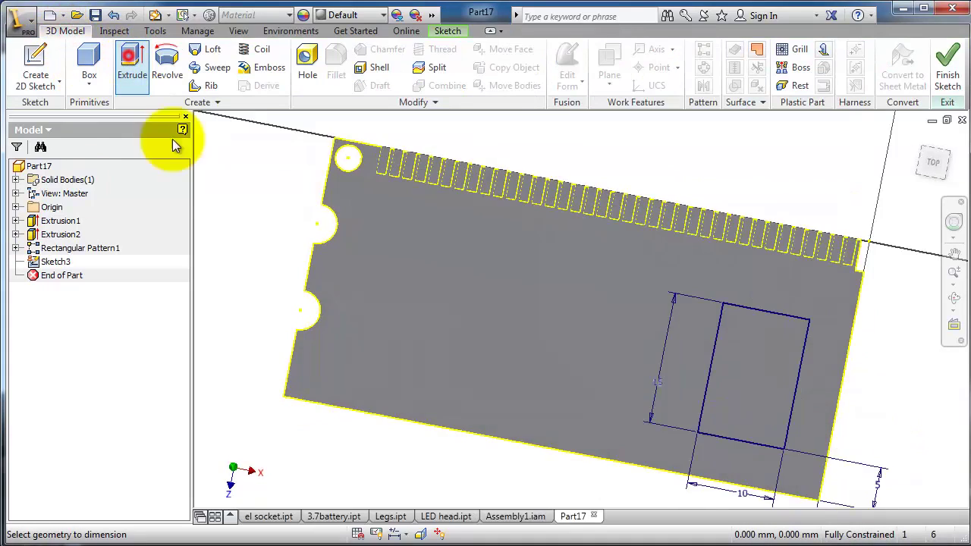
left_click(374, 203)
left_click(374, 203)
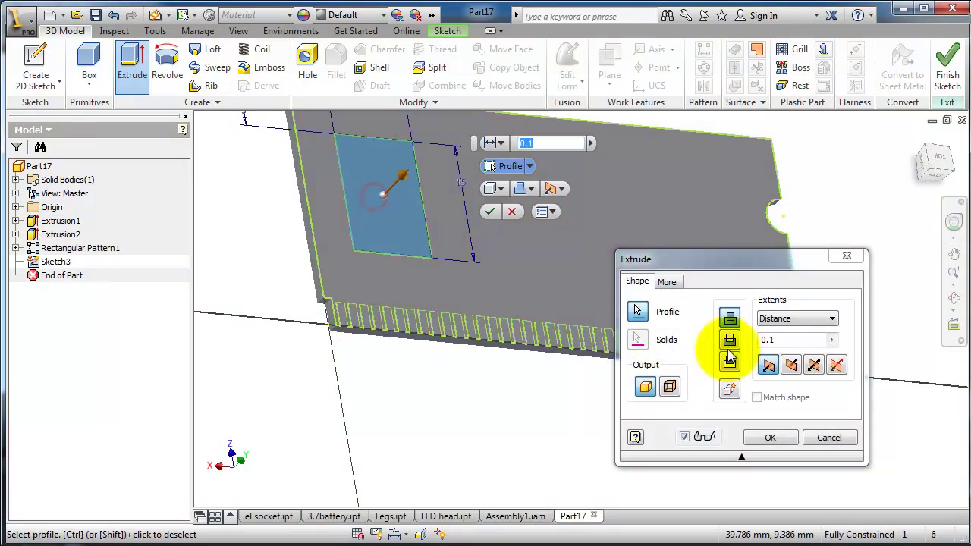
left_click(784, 341)
type("2")
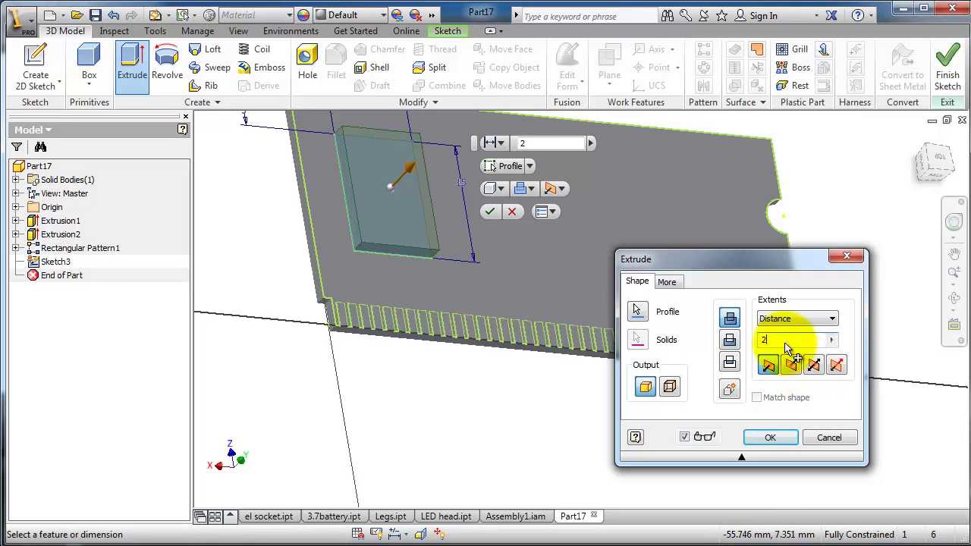
double_click(784, 342)
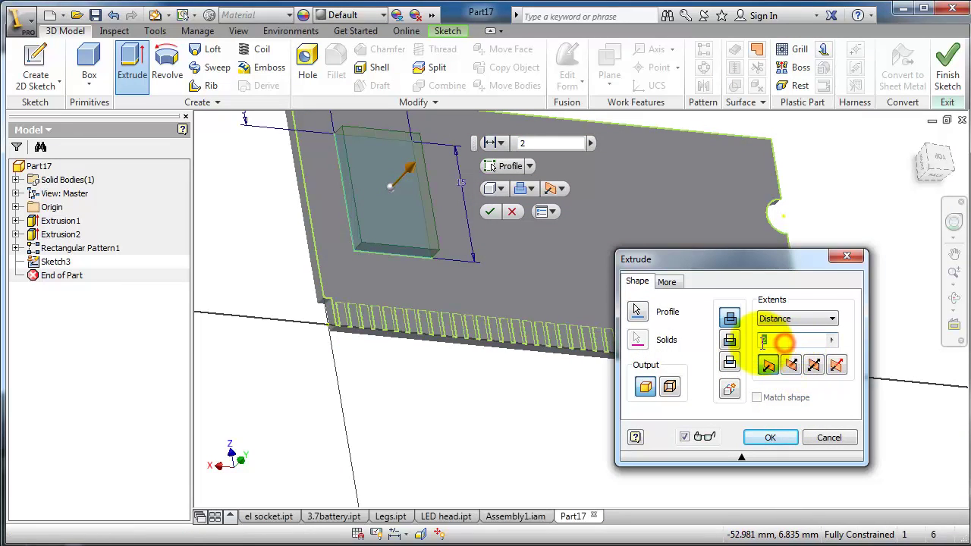
left_click(771, 438)
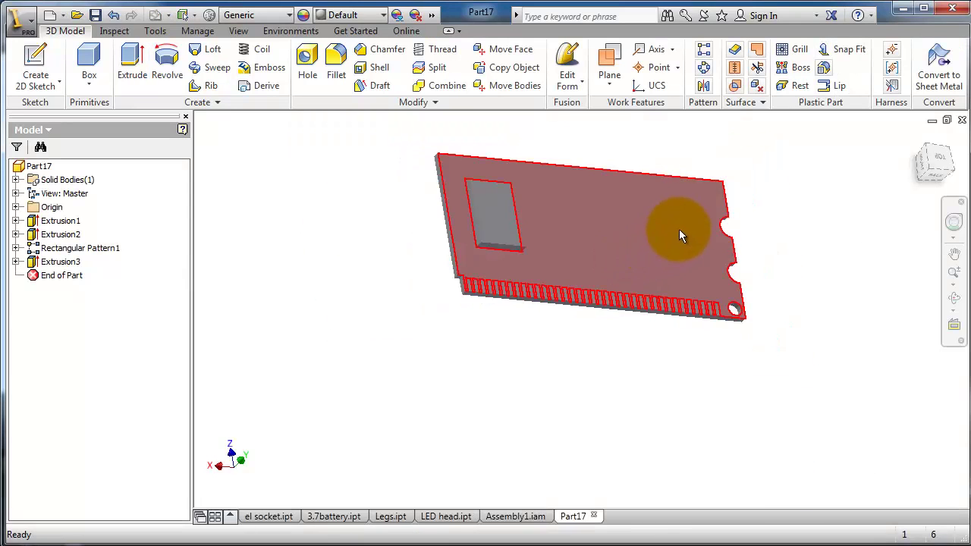
mouse_move(626, 271)
middle_mouse_down("shift")
mouse_move(666, 148)
mouse_move(649, 147)
middle_mouse_up("shift")
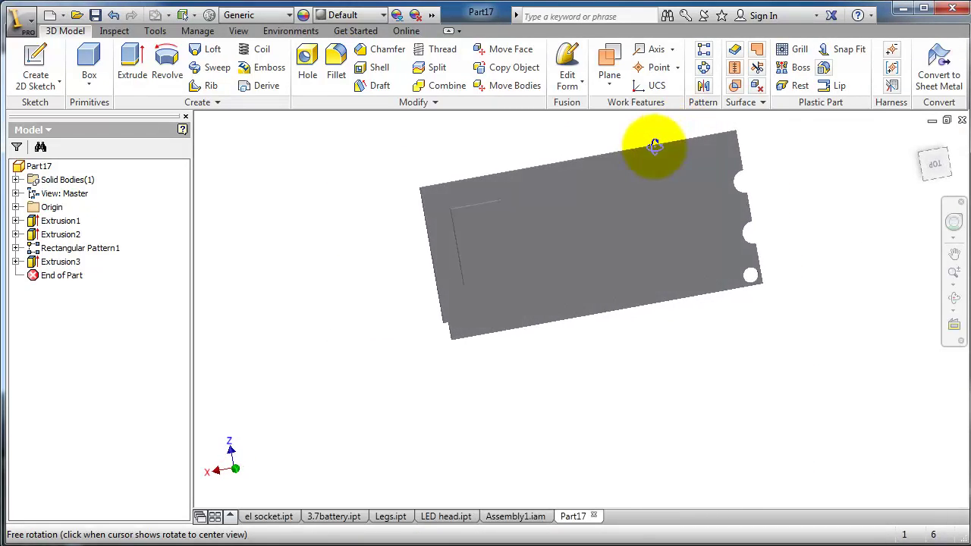
- Pattern Extrusion3 along the board's top edge: 3 chips, 15 mm apart, direction flipped inward
left_click(705, 52)
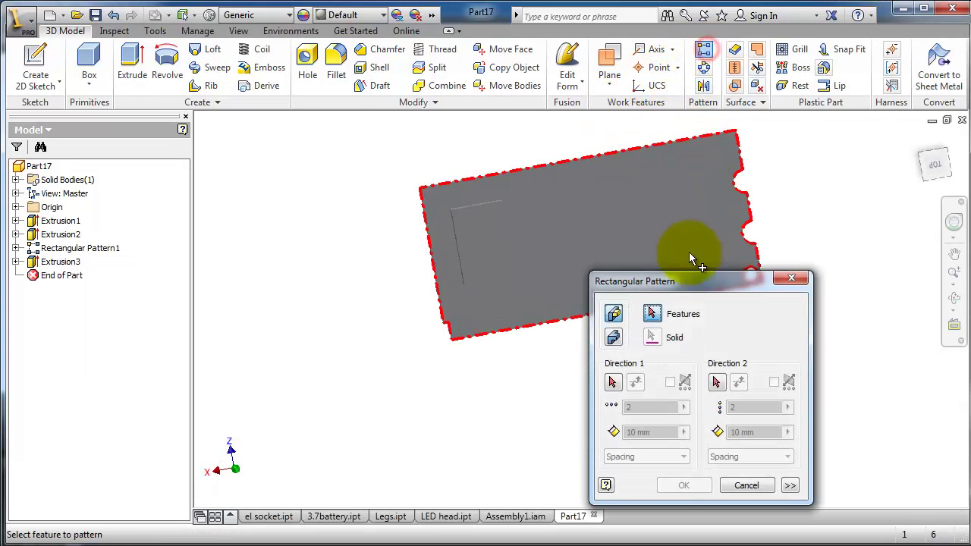
left_click(60, 261)
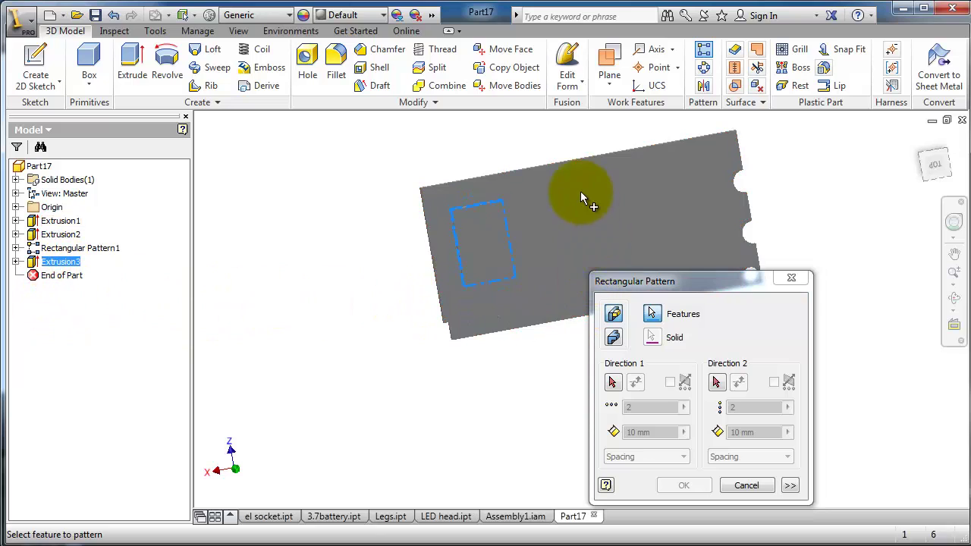
left_click(611, 381)
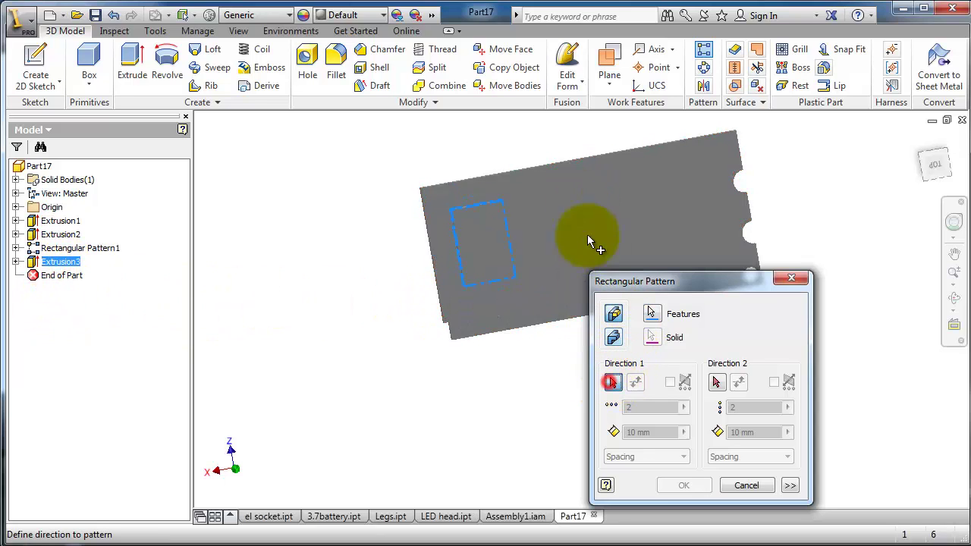
left_click(590, 158)
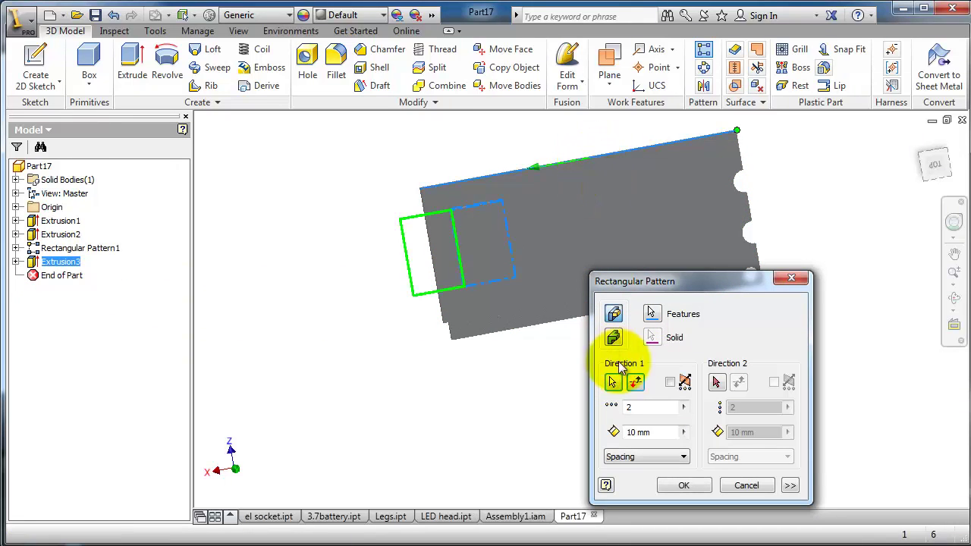
double_click(641, 406)
type("10")
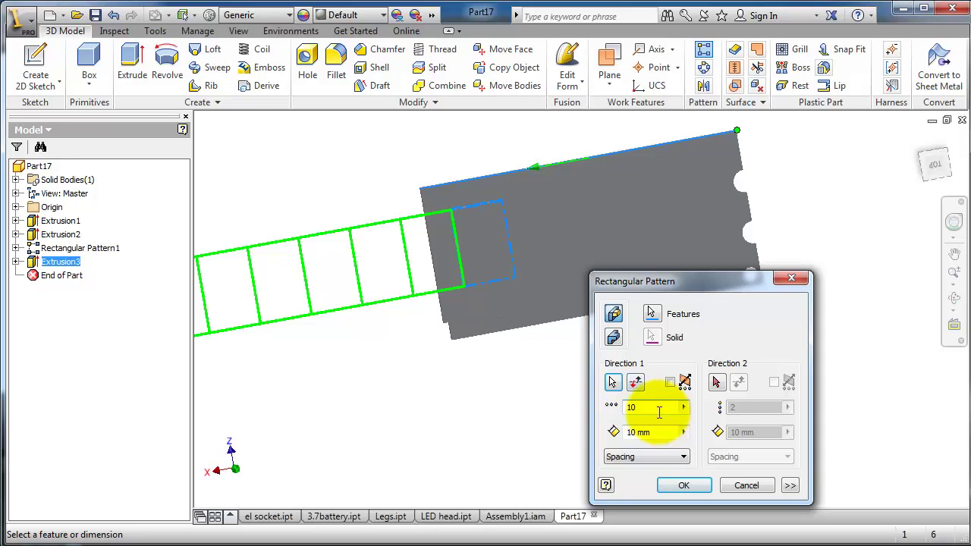
left_click_drag(655, 407, 611, 407)
type("3")
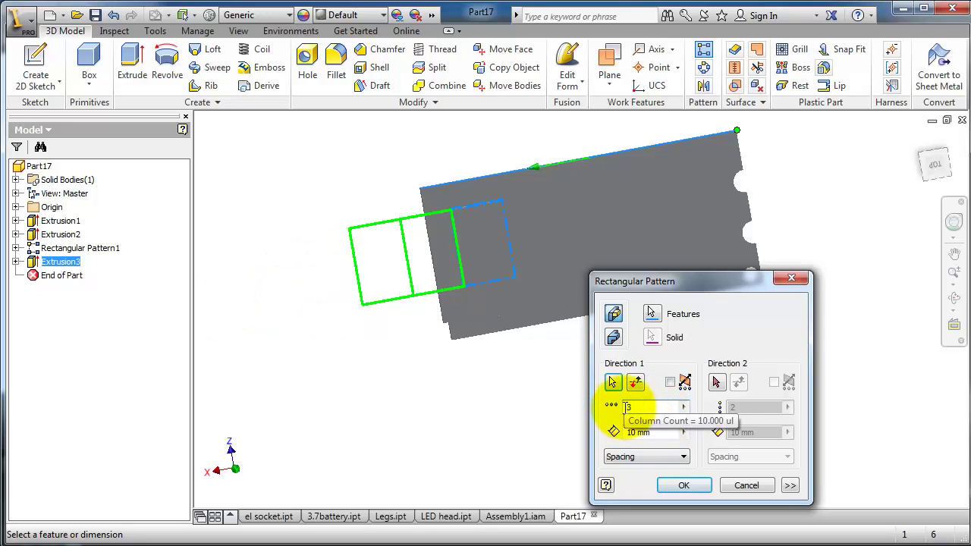
left_click_drag(658, 434, 611, 431)
type("15")
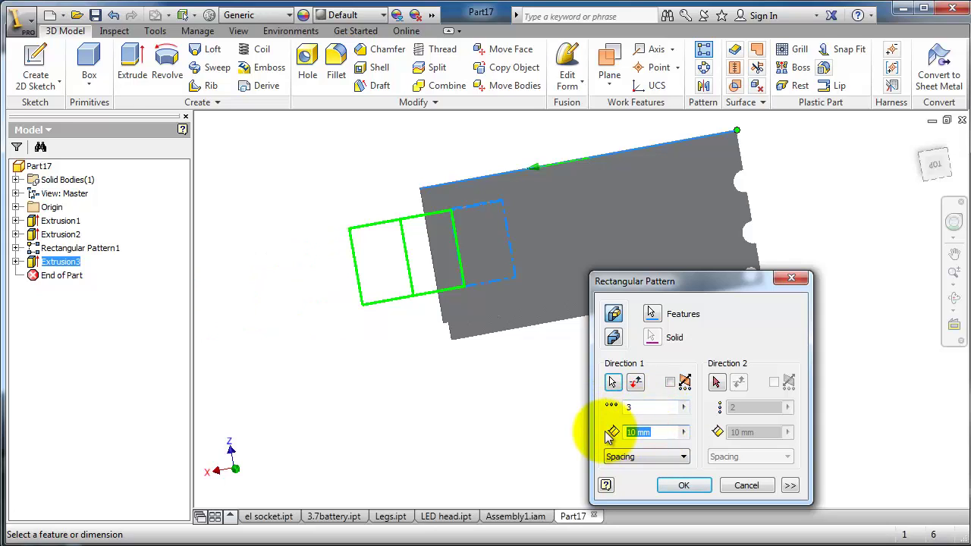
left_click(636, 384)
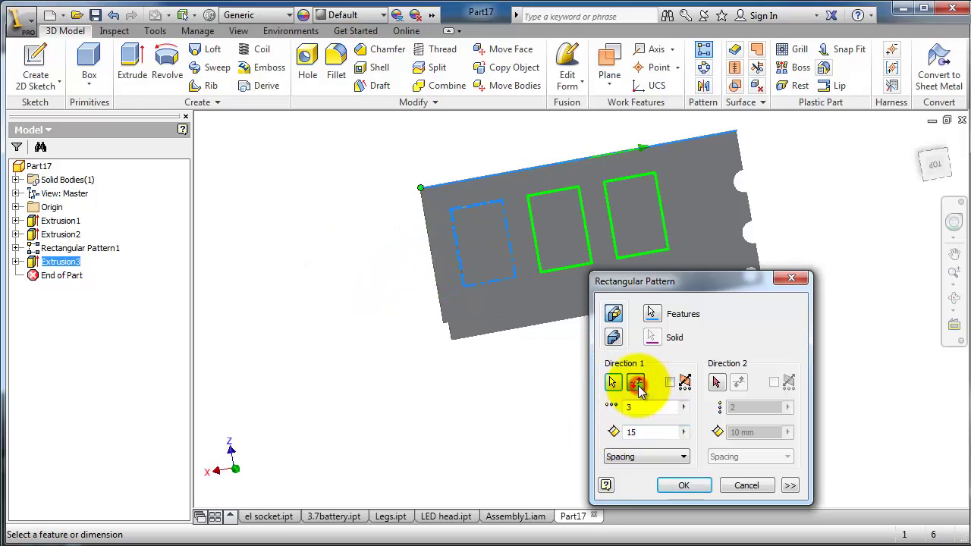
left_click_drag(710, 287, 672, 317)
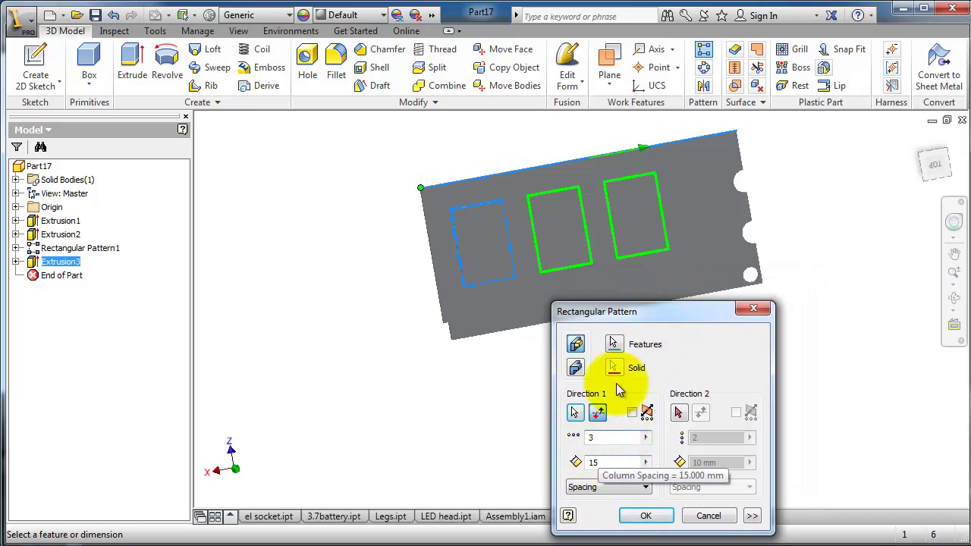
left_click(657, 513)
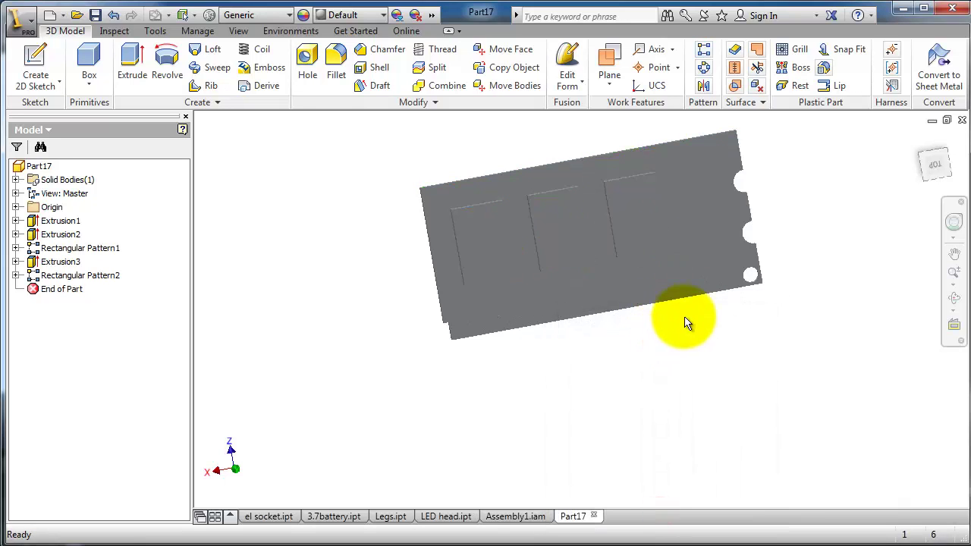
mouse_move(685, 320)
middle_mouse_down("shift")
mouse_move(663, 314)
mouse_move(617, 210)
mouse_move(581, 219)
mouse_move(596, 236)
middle_mouse_up("shift")
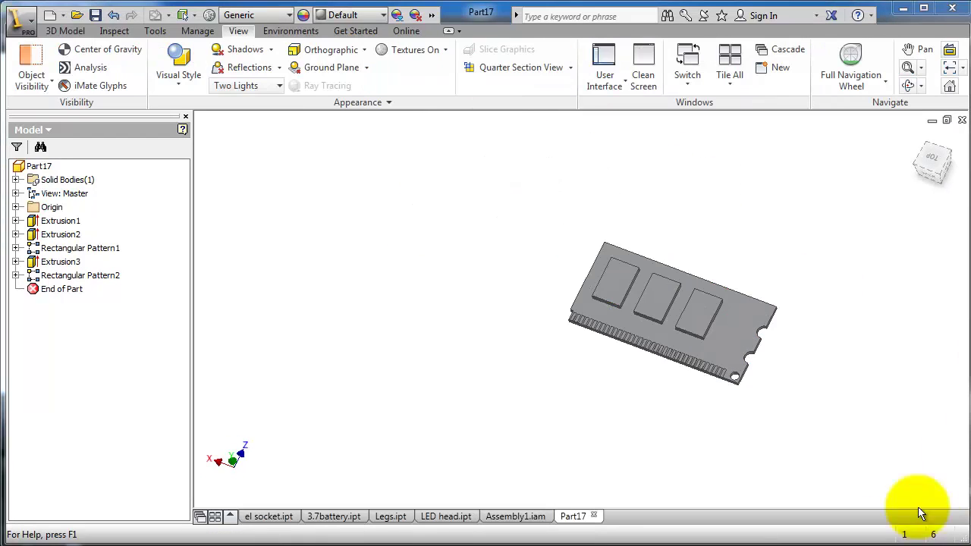
mouse_move(910, 509)
left_mouse_down()
mouse_move(795, 353)
mouse_move(760, 379)
mouse_move(839, 392)
mouse_move(834, 402)
mouse_move(793, 401)
left_mouse_up()
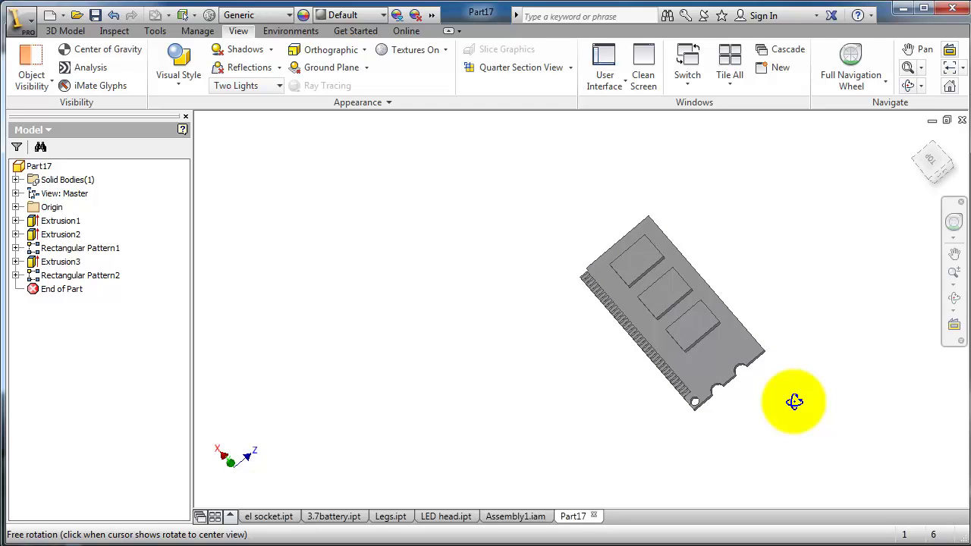
mouse_move(796, 403)
left_mouse_down()
mouse_move(829, 364)
mouse_move(888, 379)
left_mouse_up()
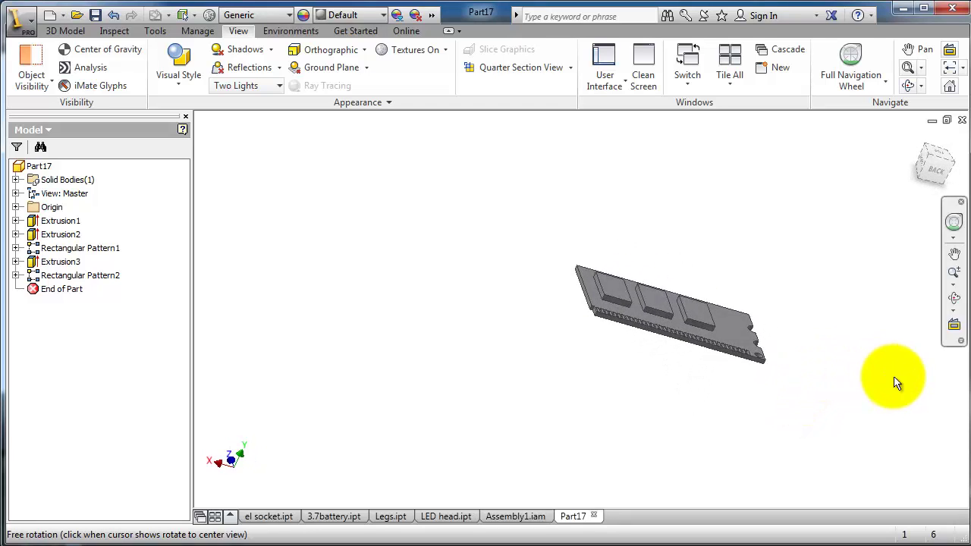
key("Escape")
key("F4")
mouse_move(675, 252)
left_mouse_down()
mouse_move(639, 270)
mouse_move(617, 299)
mouse_move(697, 260)
mouse_move(674, 281)
left_mouse_up()
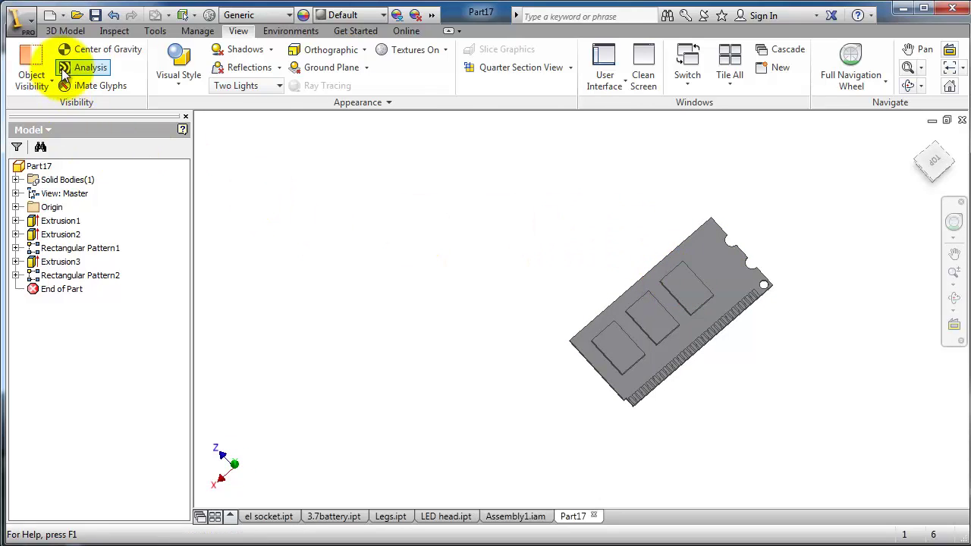
left_click(65, 31)
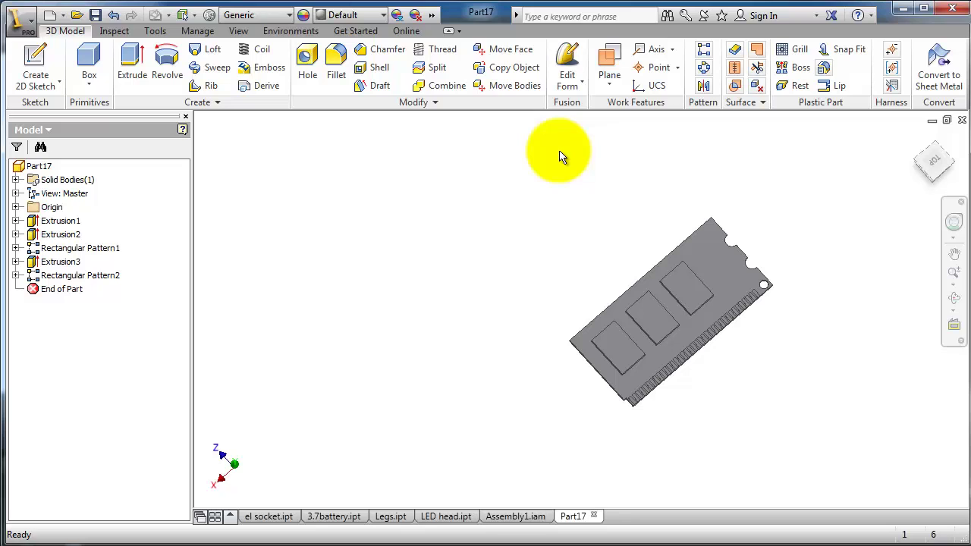
- Edit Rectangular Pattern2 to 4 chips at 13 mm spacing
left_click(69, 275)
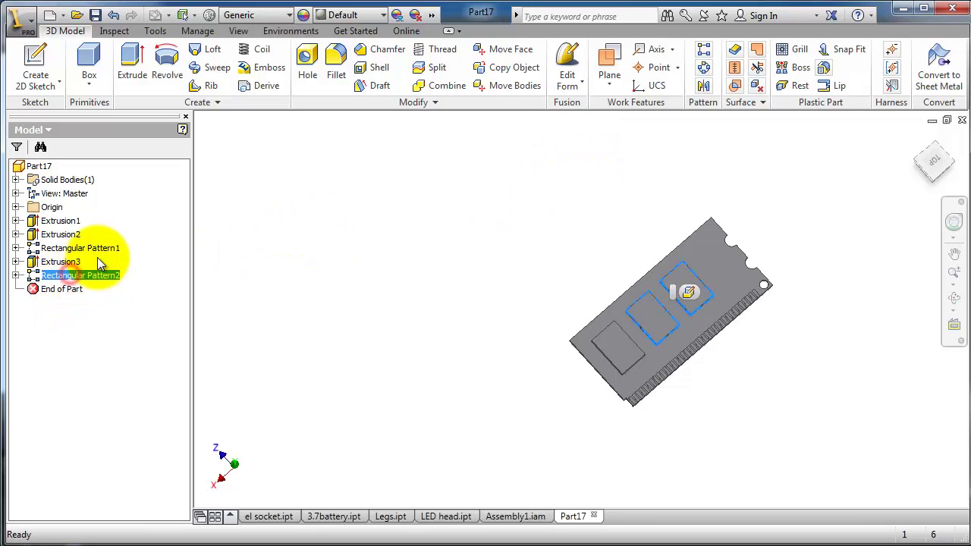
left_click(687, 292)
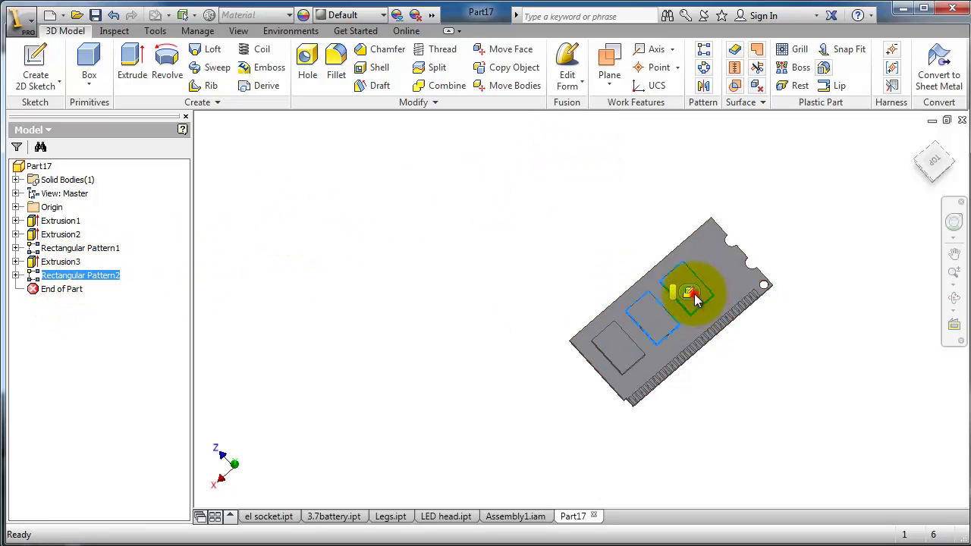
double_click(614, 438)
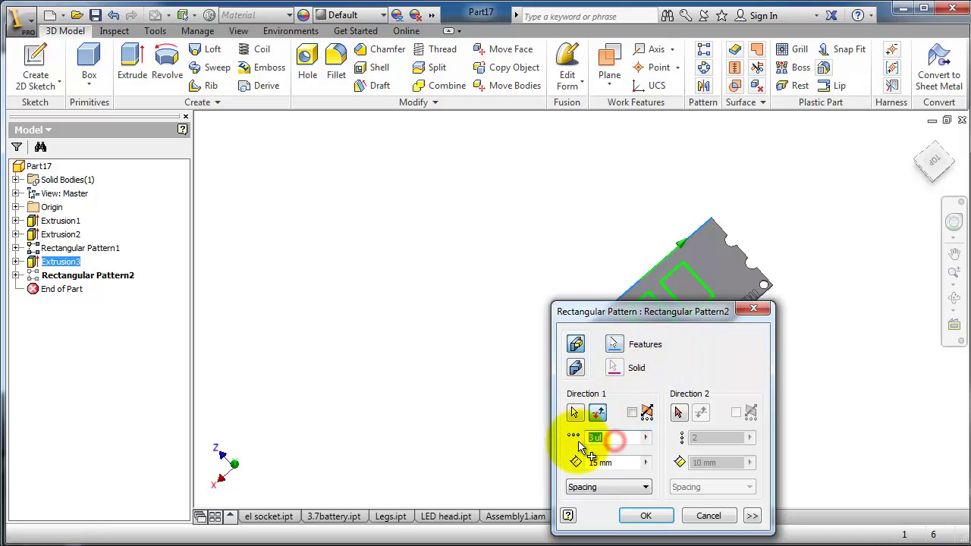
type("4")
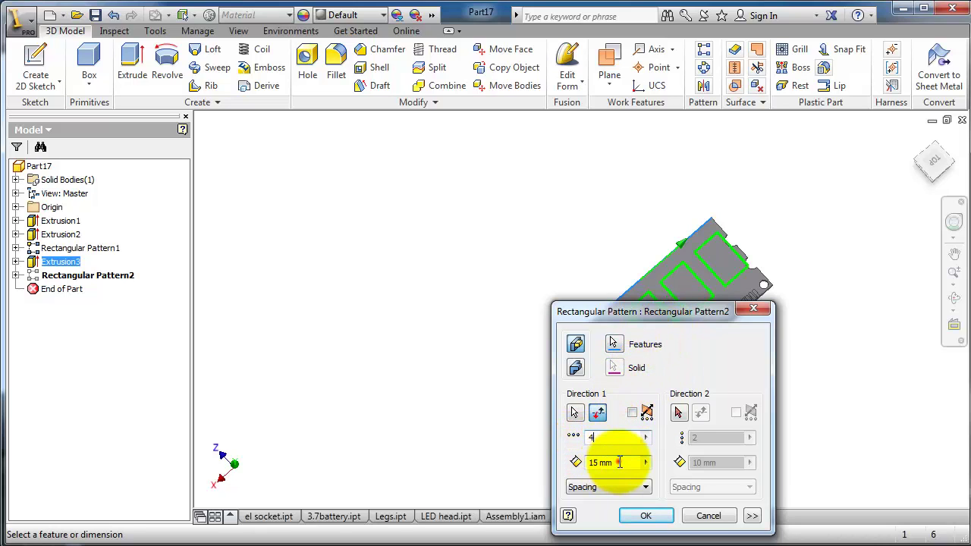
double_click(618, 461)
type("13")
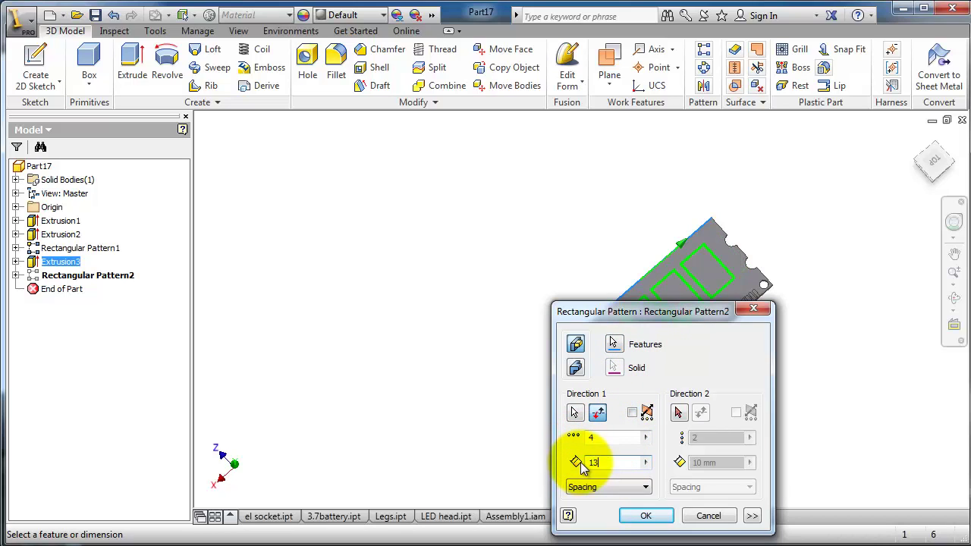
left_click(645, 516)
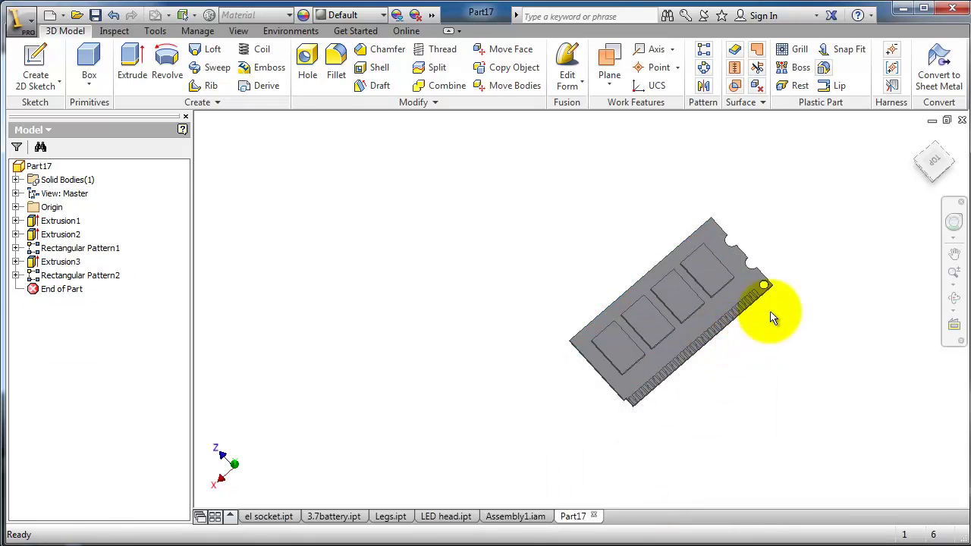
middle_click_drag(686, 220, 685, 190, "shift")
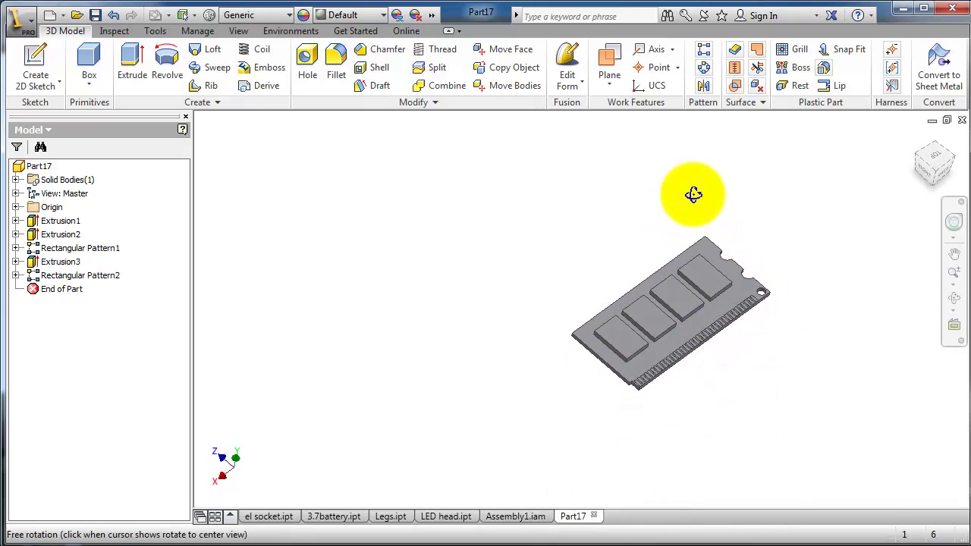
scroll(705, 273, "up", 3)
mouse_move(508, 311)
middle_mouse_down("shift")
mouse_move(511, 265)
mouse_move(478, 240)
mouse_move(494, 257)
middle_mouse_up("shift")
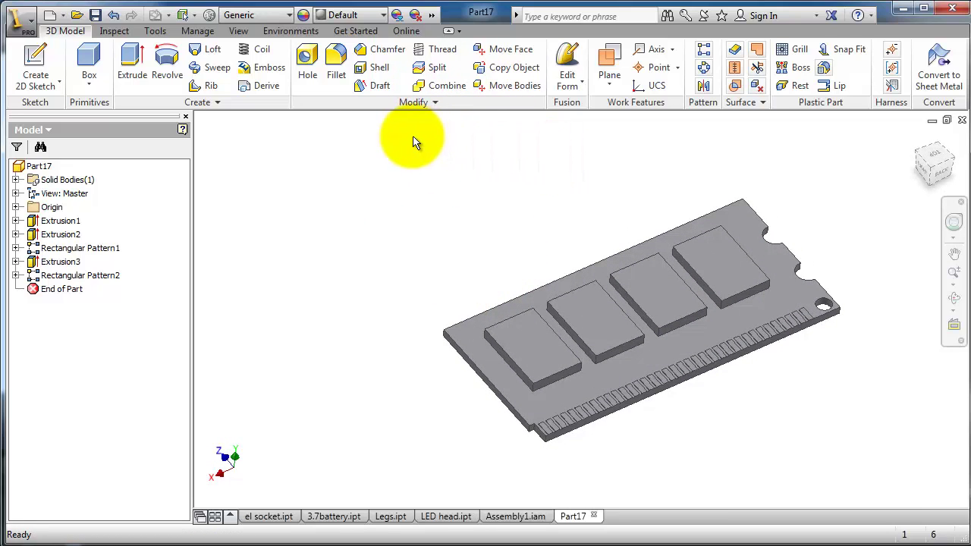
- Select the board, contact pads, pins, chip block and patterns as features to mirror
left_click(704, 85)
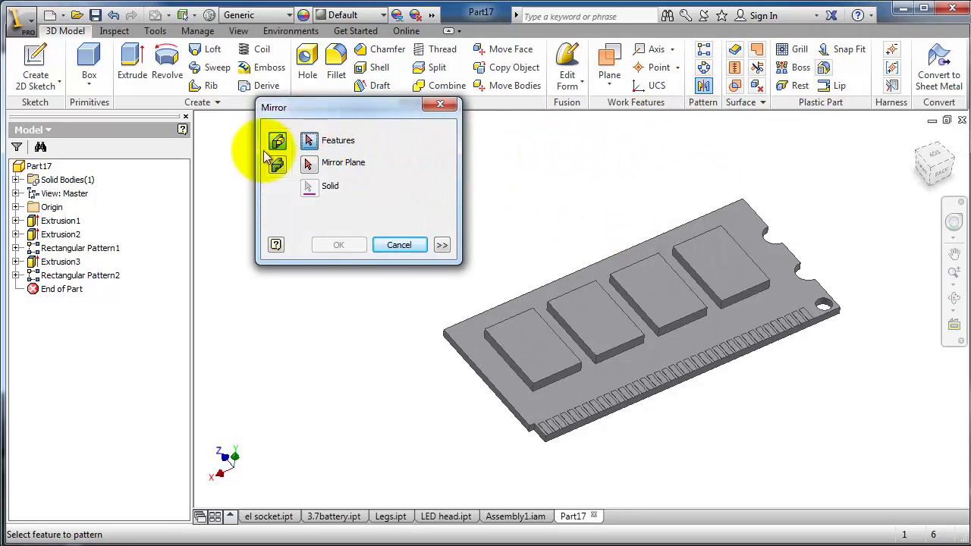
left_click(840, 351)
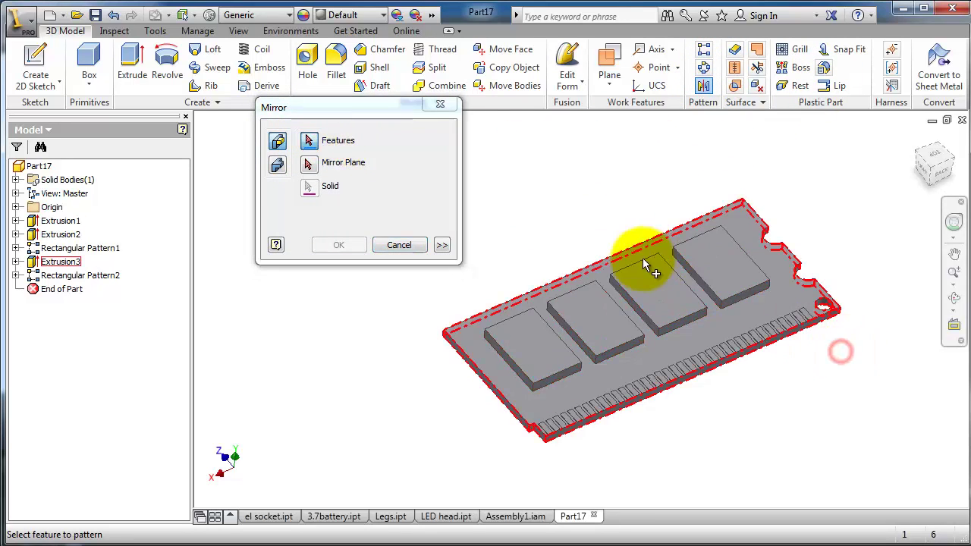
left_click(620, 262)
left_click(636, 297)
left_click(634, 294)
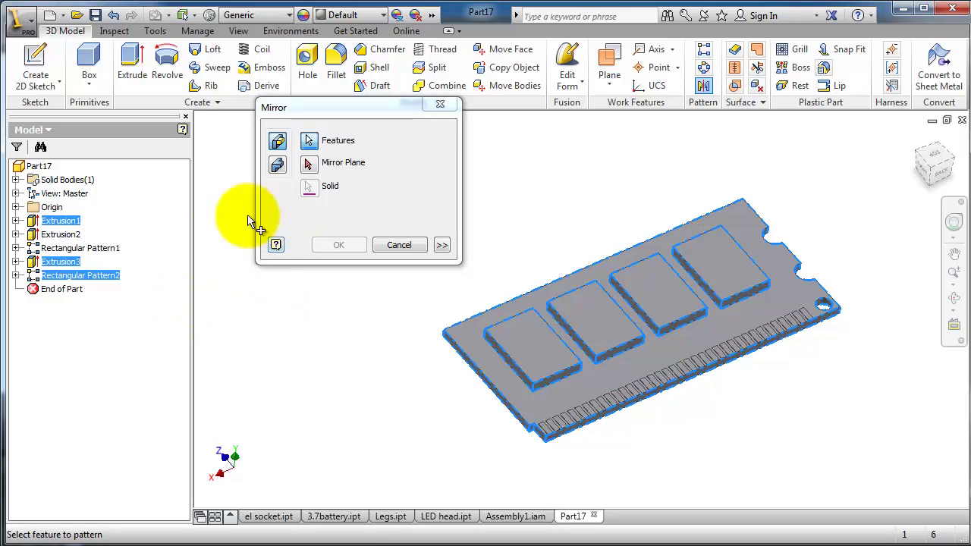
left_click(72, 237)
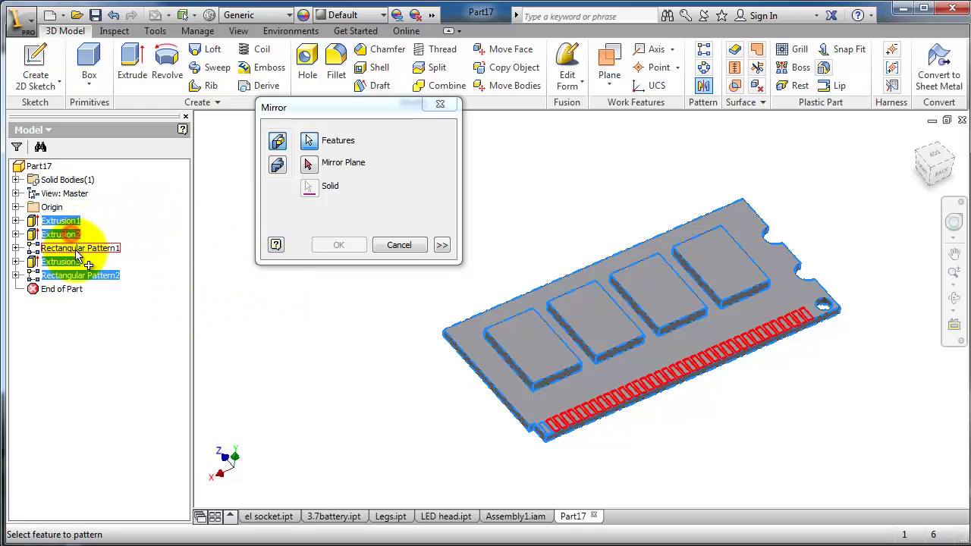
left_click(88, 248)
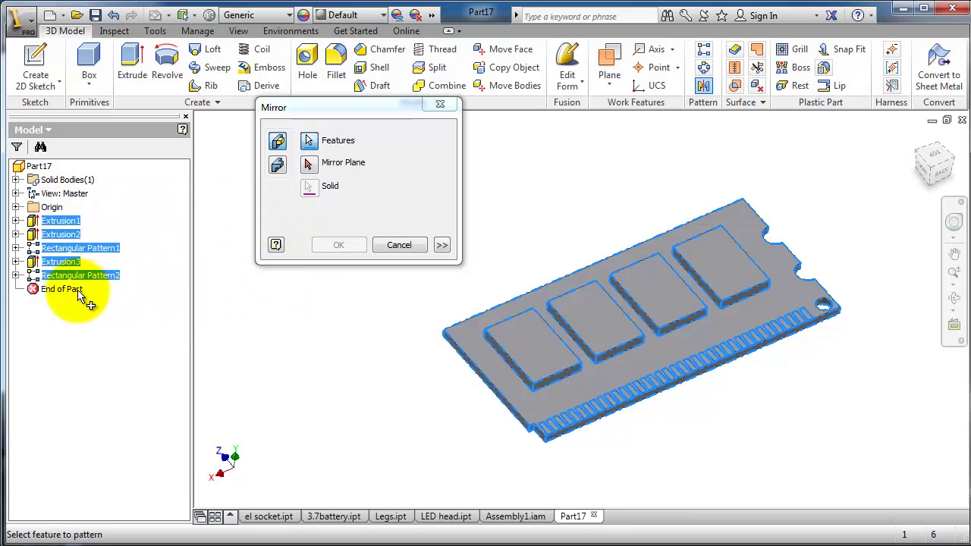
- Mirror the selected features across the module's end face, giving eight chips
left_click(307, 165)
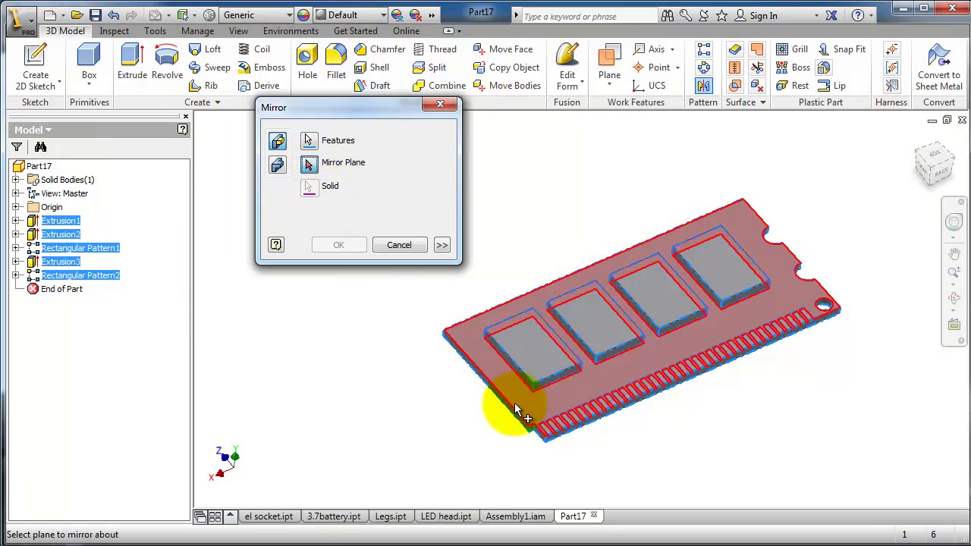
scroll(516, 432, "up", 2)
left_click(520, 432)
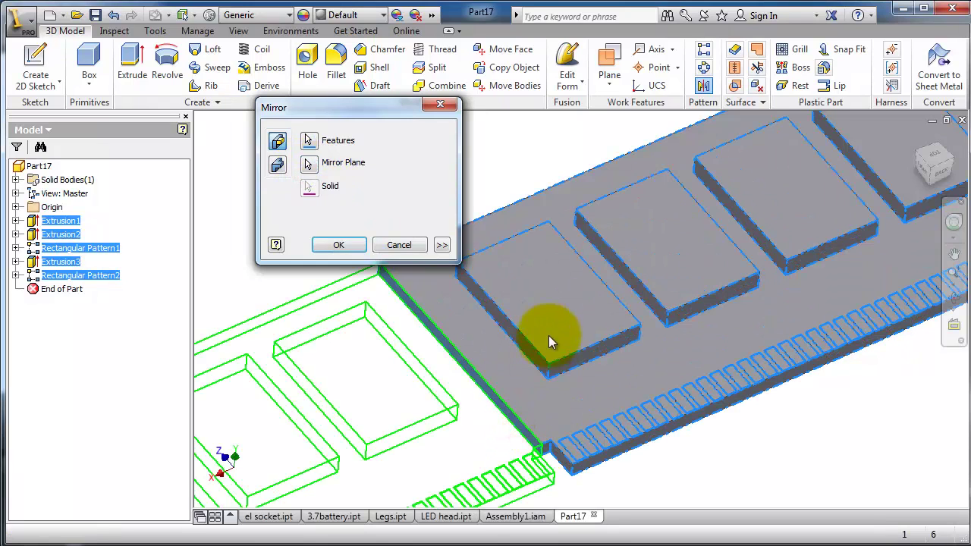
scroll(549, 335, "down", 3)
left_click(338, 244)
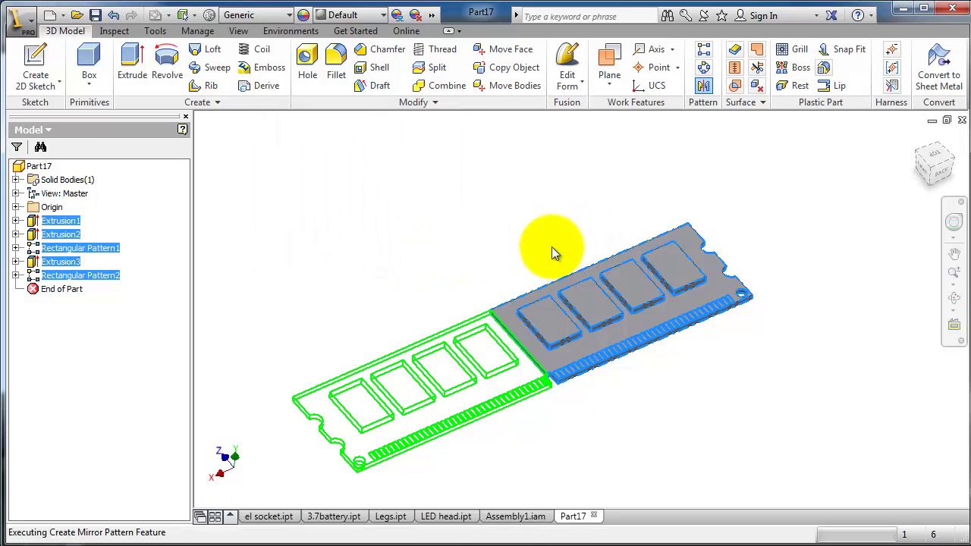
mouse_move(569, 247)
middle_mouse_down("shift")
mouse_move(559, 275)
mouse_move(568, 277)
mouse_move(598, 191)
mouse_move(538, 208)
mouse_move(496, 297)
mouse_move(558, 412)
mouse_move(537, 339)
mouse_move(585, 212)
mouse_move(635, 234)
mouse_move(656, 217)
mouse_move(627, 224)
mouse_move(632, 260)
middle_mouse_up("shift")
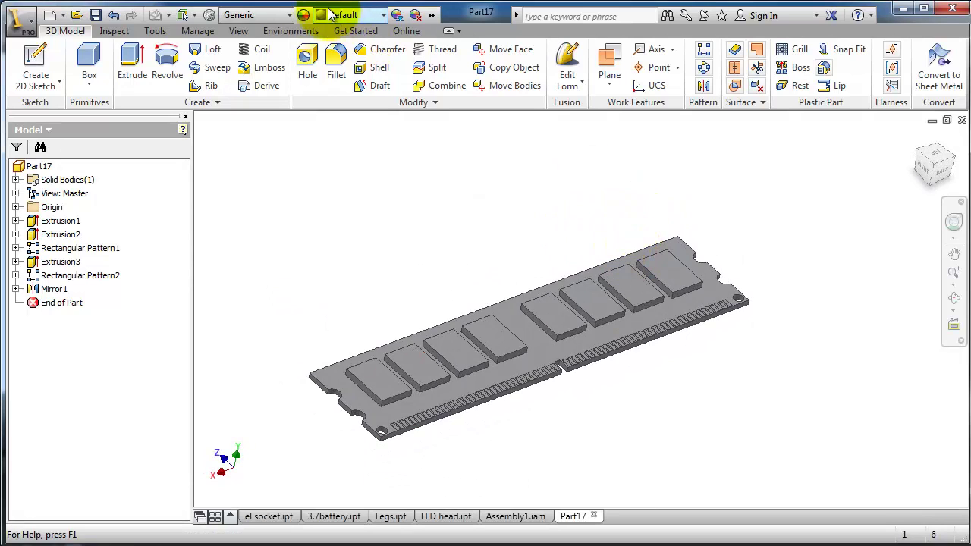
- Open the Appearance Browser and add Brass - Polished to the document appearances
left_click(305, 15)
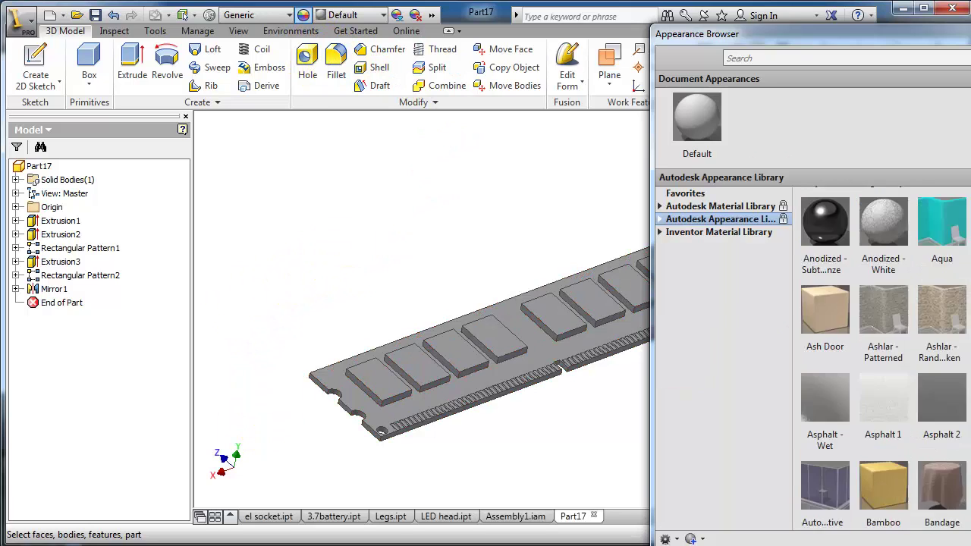
scroll(883, 356, "down", 5)
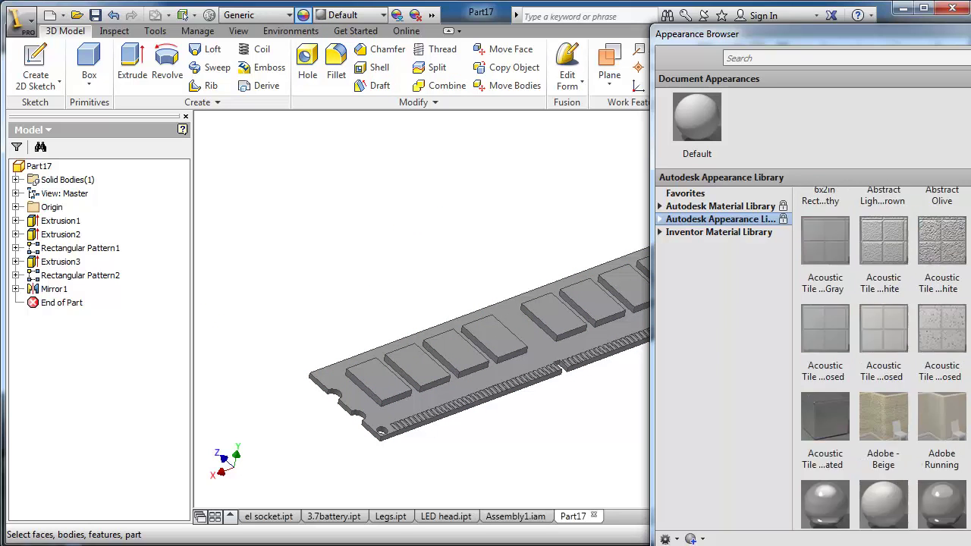
scroll(883, 356, "down", 5)
scroll(884, 357, "down", 5)
scroll(883, 356, "down", 1)
scroll(884, 356, "down", 3)
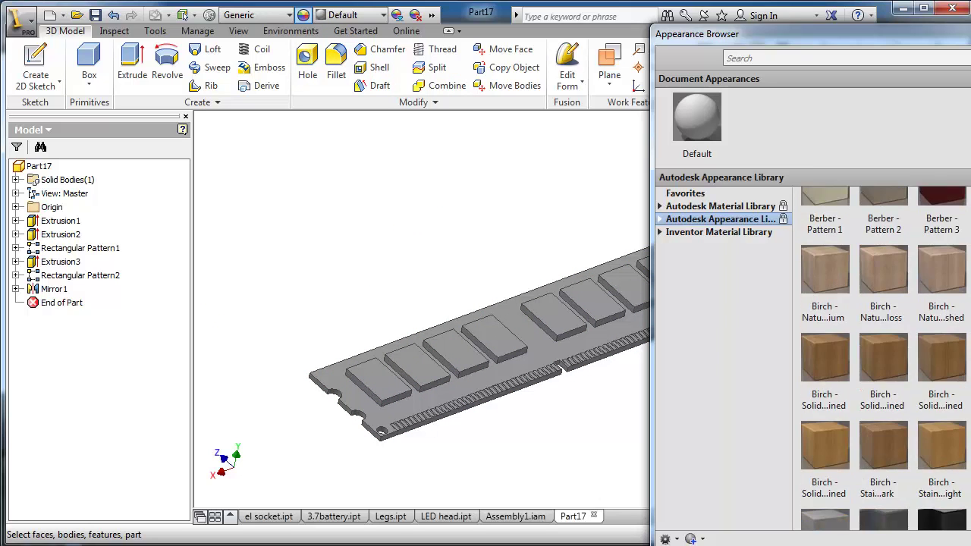
scroll(884, 356, "down", 3)
scroll(884, 356, "down", 3)
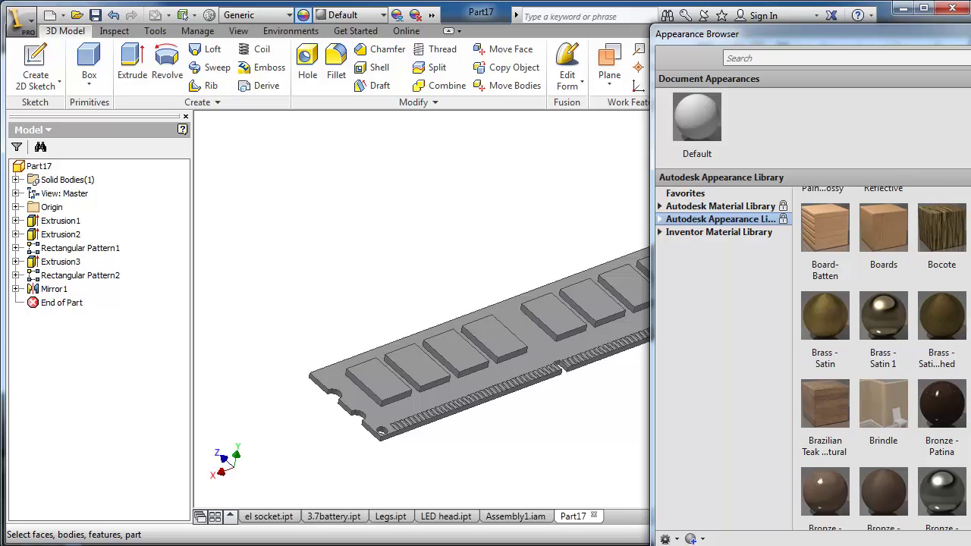
left_click_drag(794, 114, 778, 97)
- Add Clear - Green 1 to the document appearances
scroll(888, 258, "up", 1)
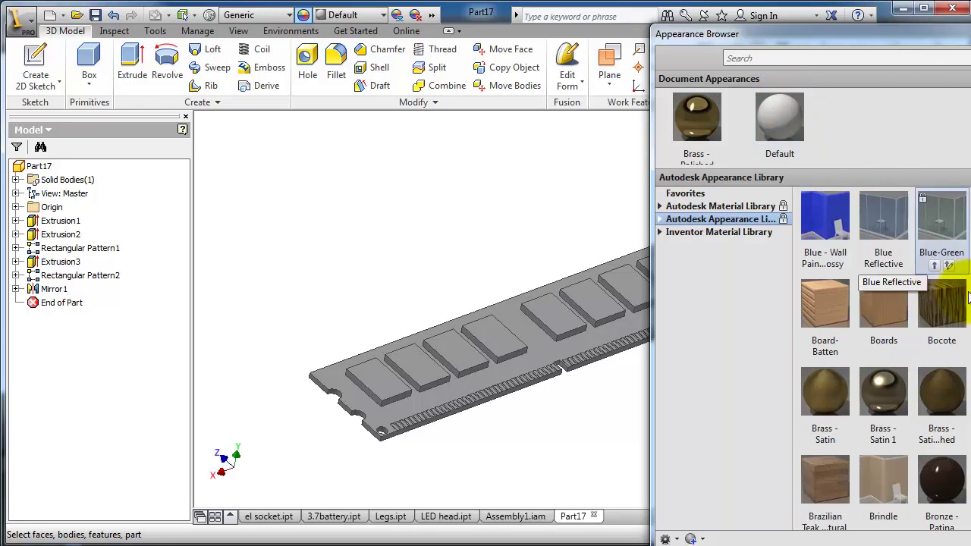
scroll(884, 356, "down", 2)
scroll(883, 356, "down", 3)
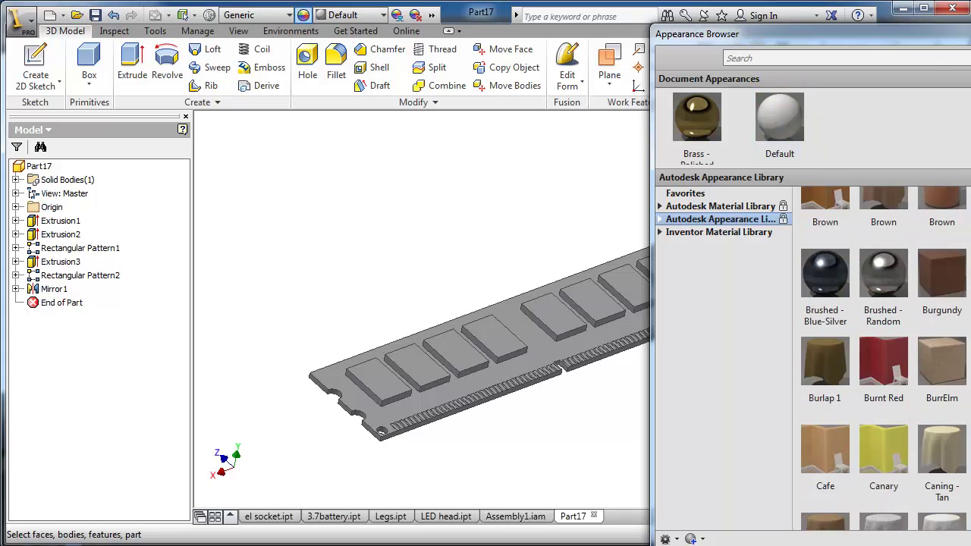
scroll(883, 356, "down", 4)
scroll(883, 356, "down", 1)
scroll(883, 356, "down", 4)
scroll(884, 356, "down", 2)
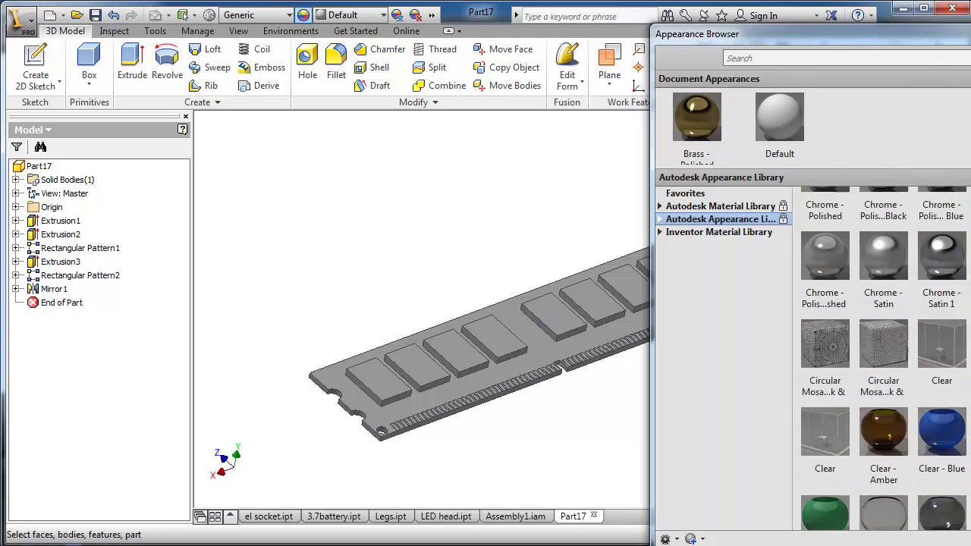
scroll(884, 356, "down", 2)
scroll(825, 409, "up", 1)
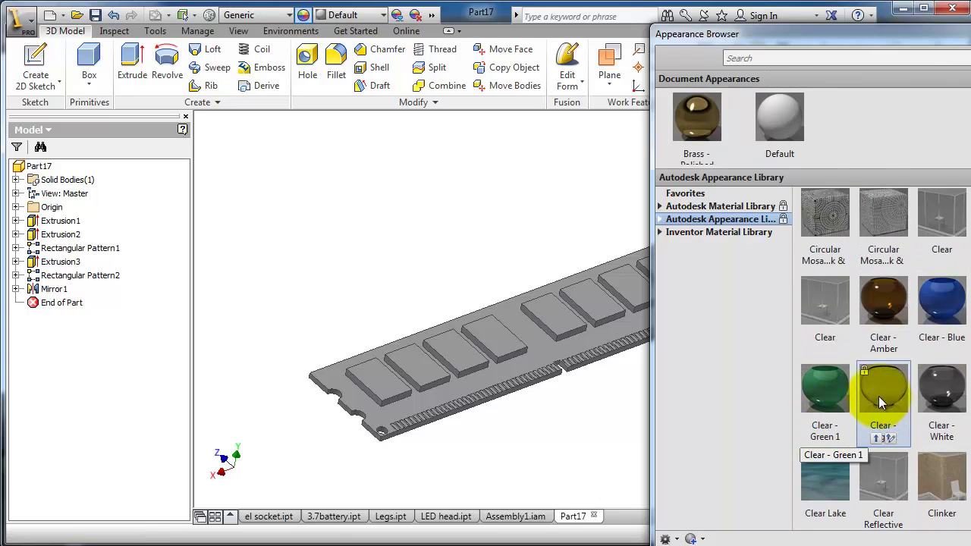
mouse_move(828, 393)
left_mouse_down()
mouse_move(848, 132)
mouse_move(831, 108)
left_mouse_up()
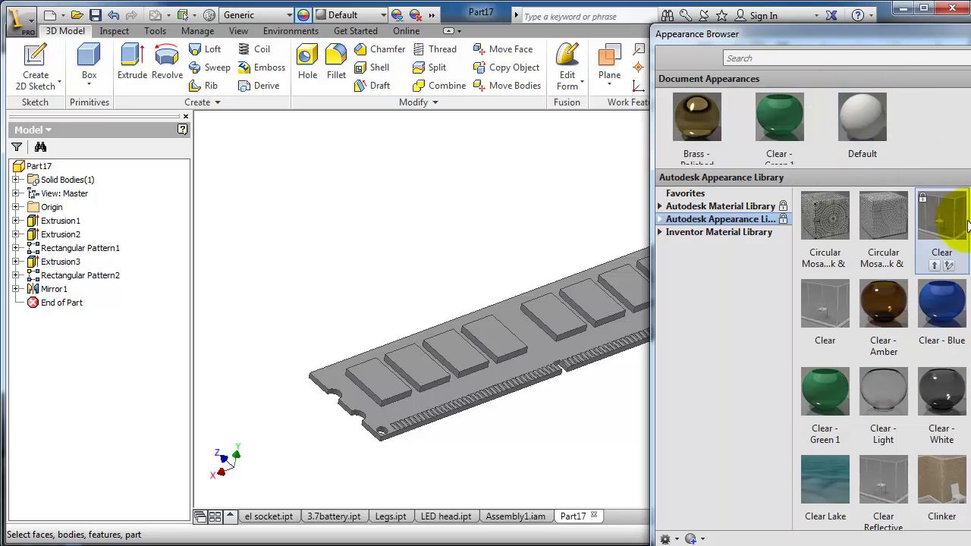
- Add Dark Green to the document appearances
scroll(883, 356, "down", 3)
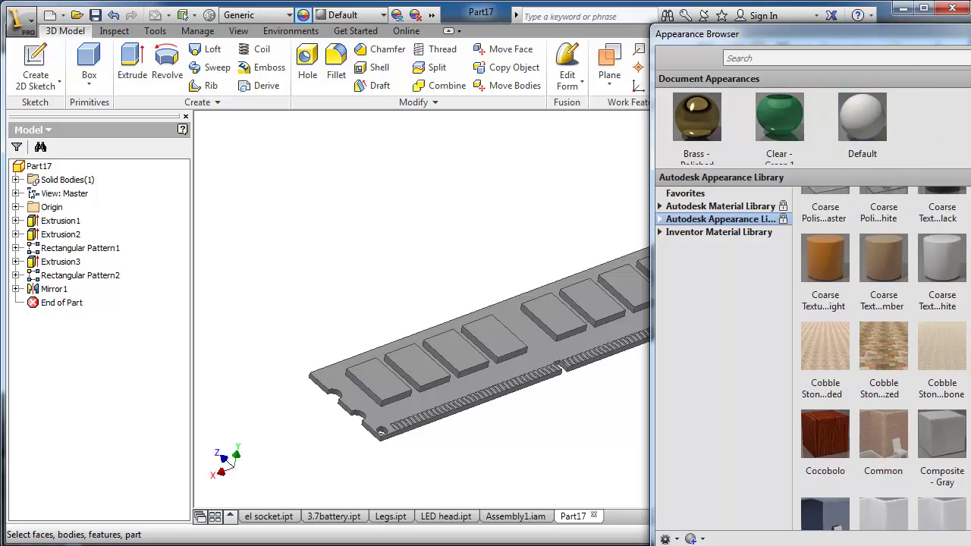
scroll(883, 356, "down", 3)
scroll(883, 356, "down", 3)
scroll(883, 356, "down", 3)
scroll(883, 357, "up", 2)
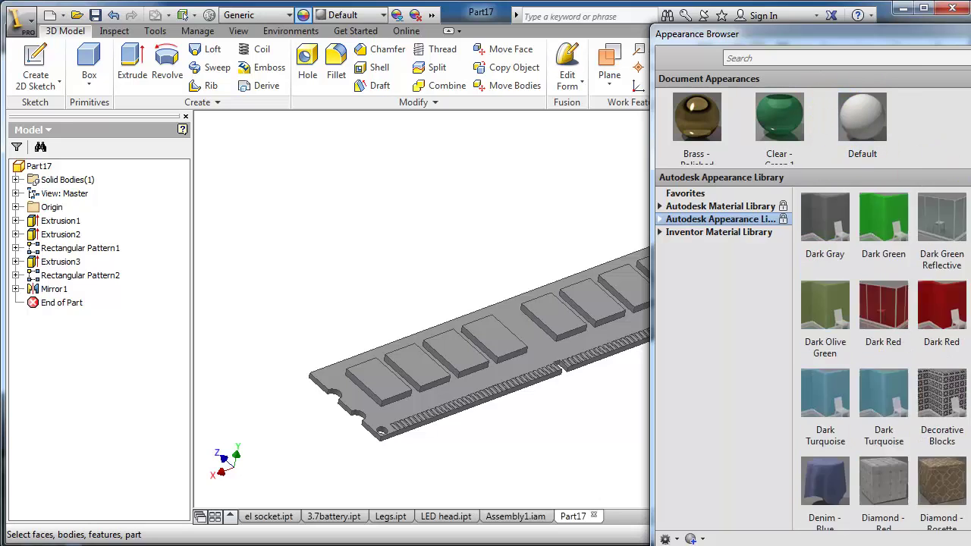
scroll(883, 356, "up", 2)
scroll(884, 356, "down", 3)
scroll(884, 357, "up", 2)
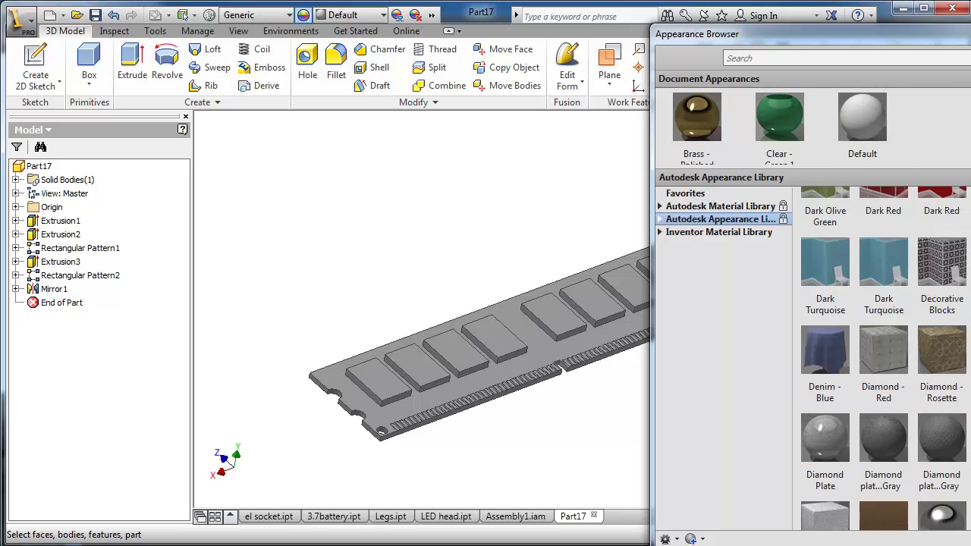
scroll(883, 356, "up", 1)
left_click_drag(880, 212, 905, 95)
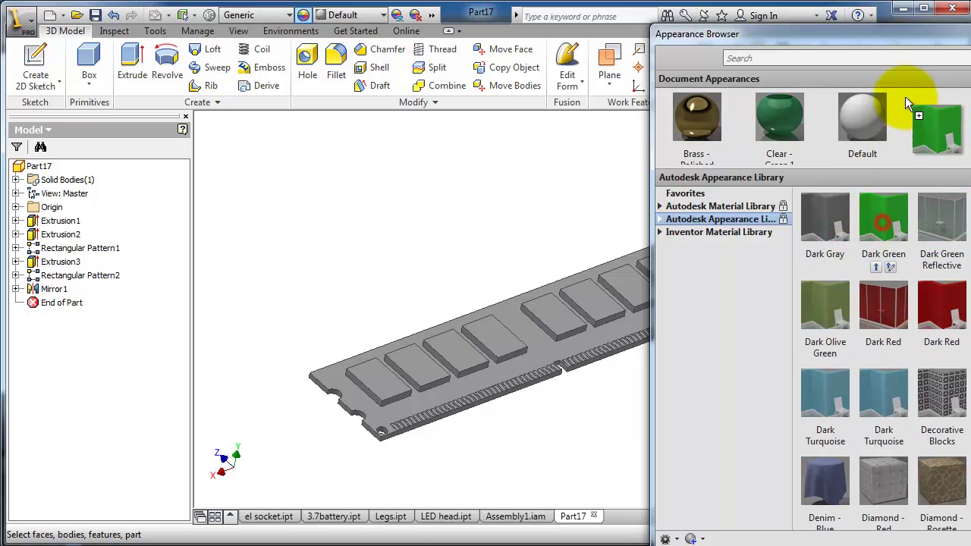
scroll(883, 357, "down", 3)
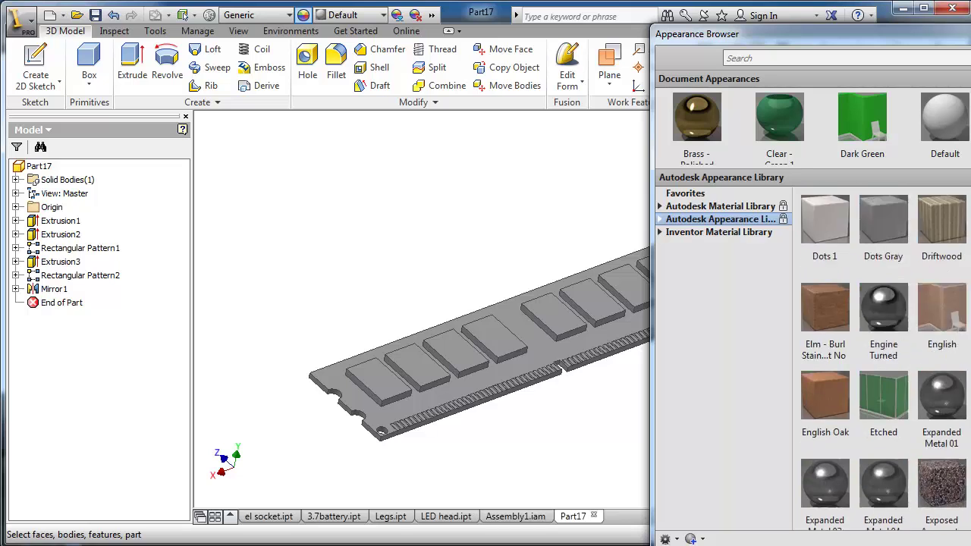
scroll(883, 357, "down", 3)
scroll(883, 357, "down", 3)
scroll(884, 357, "down", 2)
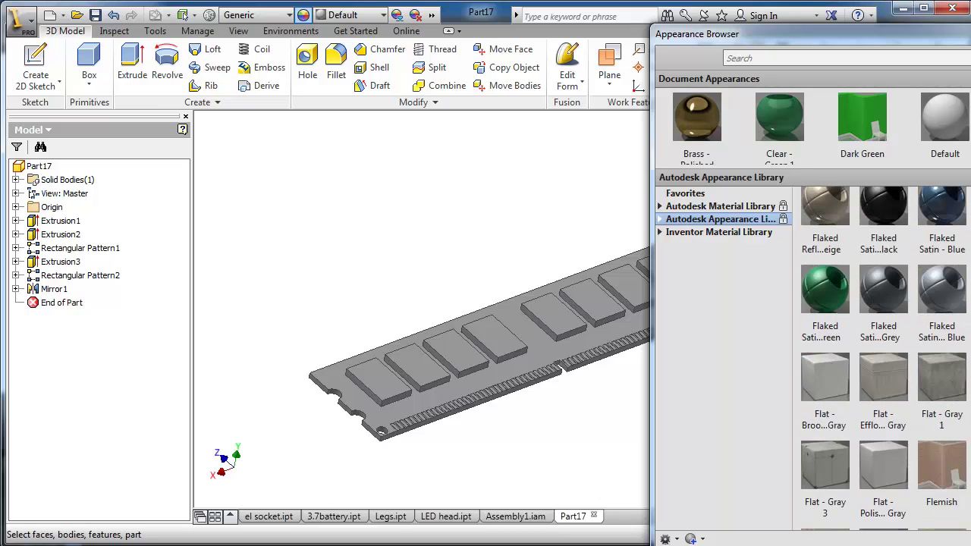
scroll(883, 356, "down", 3)
scroll(884, 356, "down", 2)
scroll(884, 357, "down", 1)
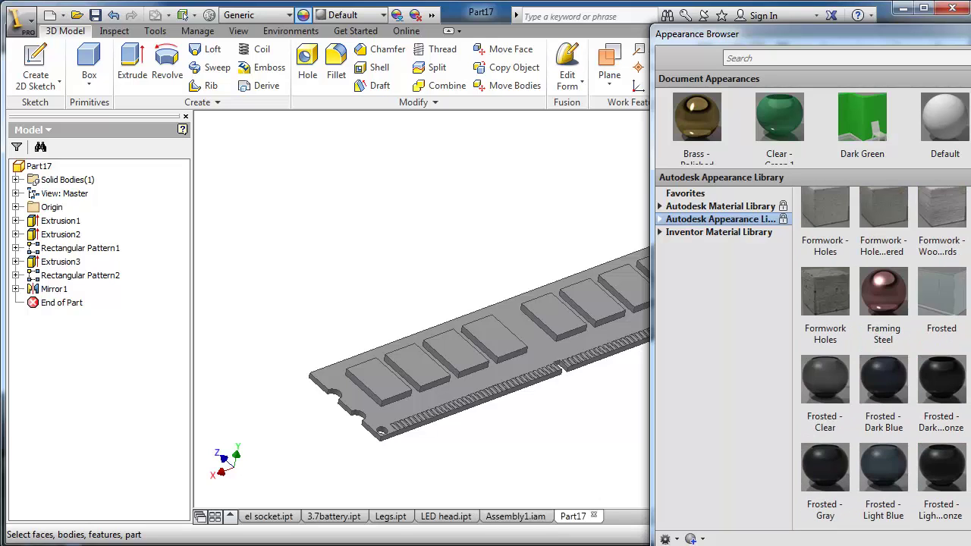
scroll(884, 357, "down", 2)
scroll(884, 356, "up", 10)
scroll(883, 356, "up", 5)
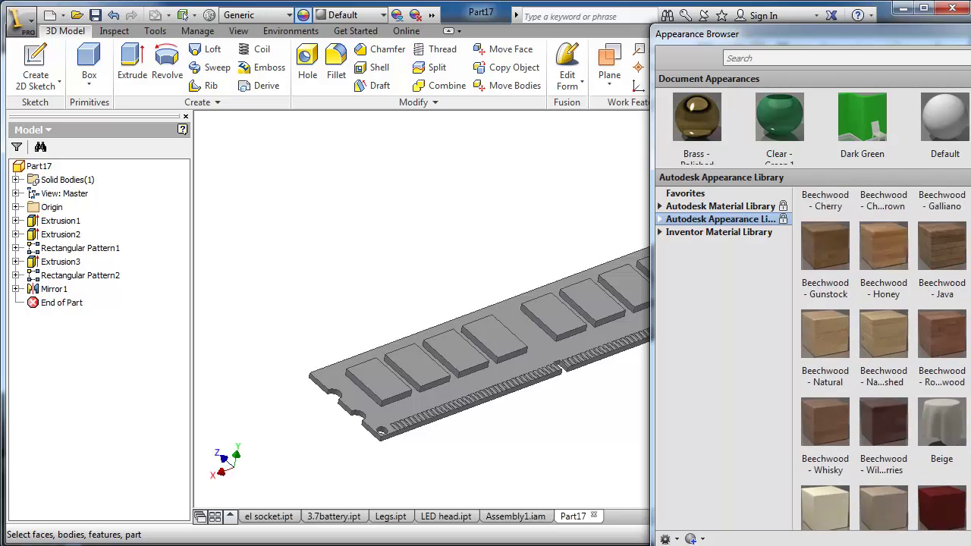
scroll(884, 357, "up", 5)
scroll(884, 356, "down", 3)
scroll(884, 357, "up", 4)
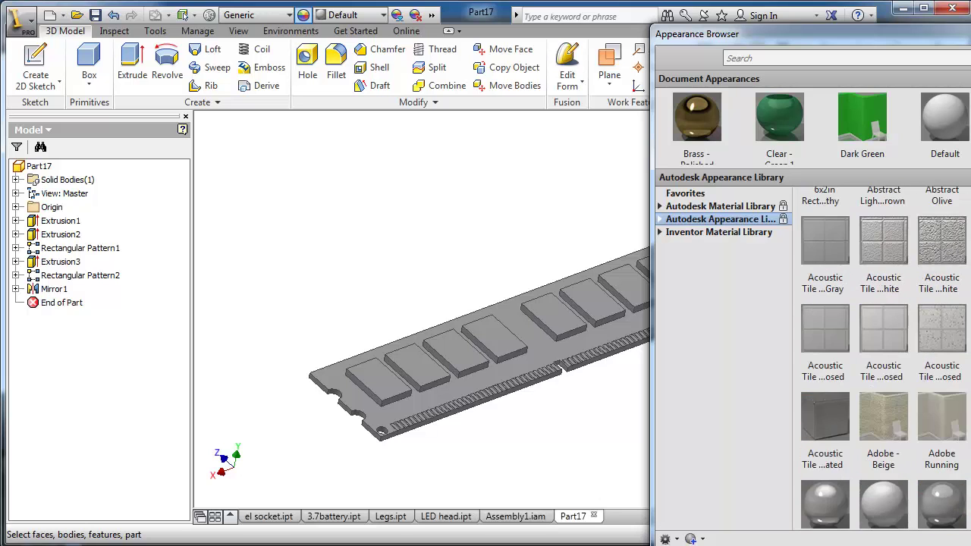
scroll(884, 356, "up", 4)
scroll(883, 356, "up", 3)
scroll(883, 356, "up", 1)
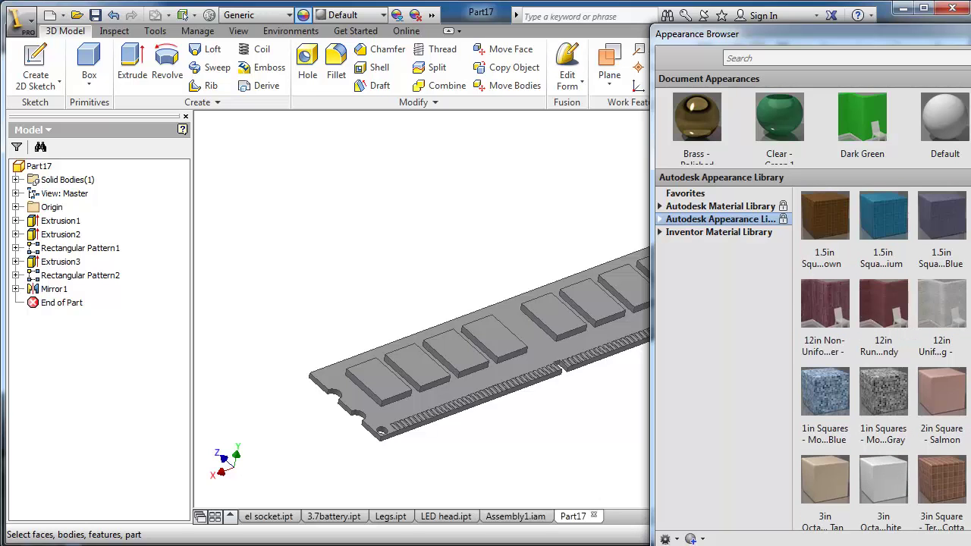
- Add Anodized - Black from the Inventor library and apply it to the patterned chips and first chip
left_click(712, 233)
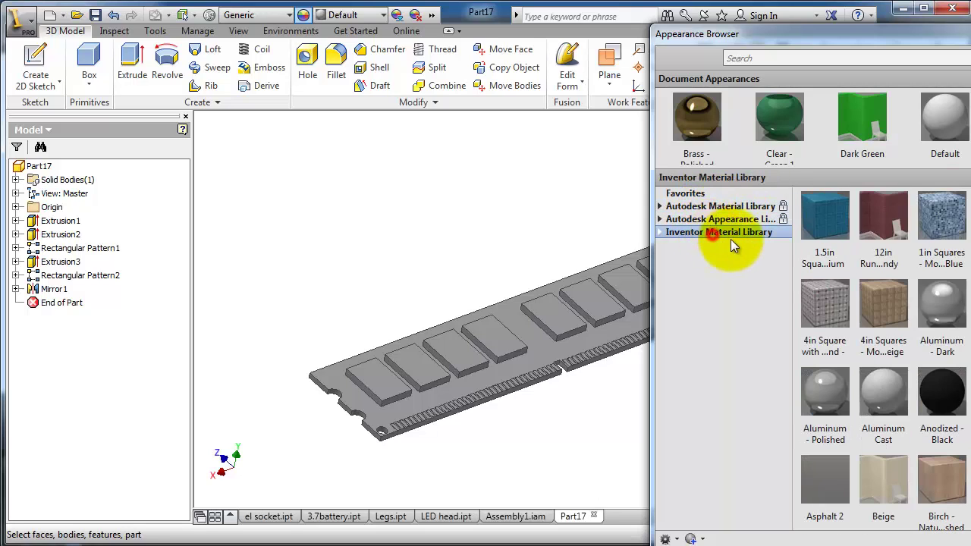
left_click_drag(941, 390, 947, 106)
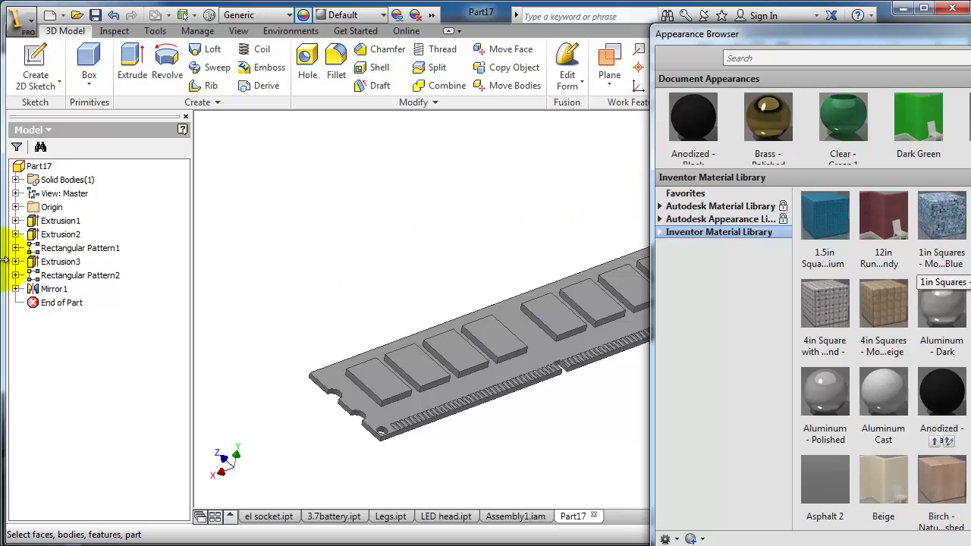
left_click(85, 278)
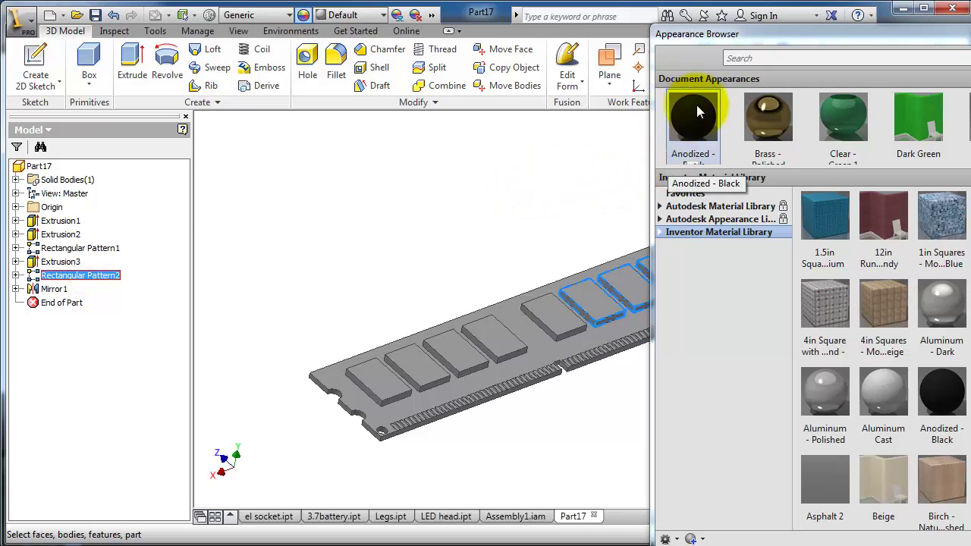
left_click(692, 141)
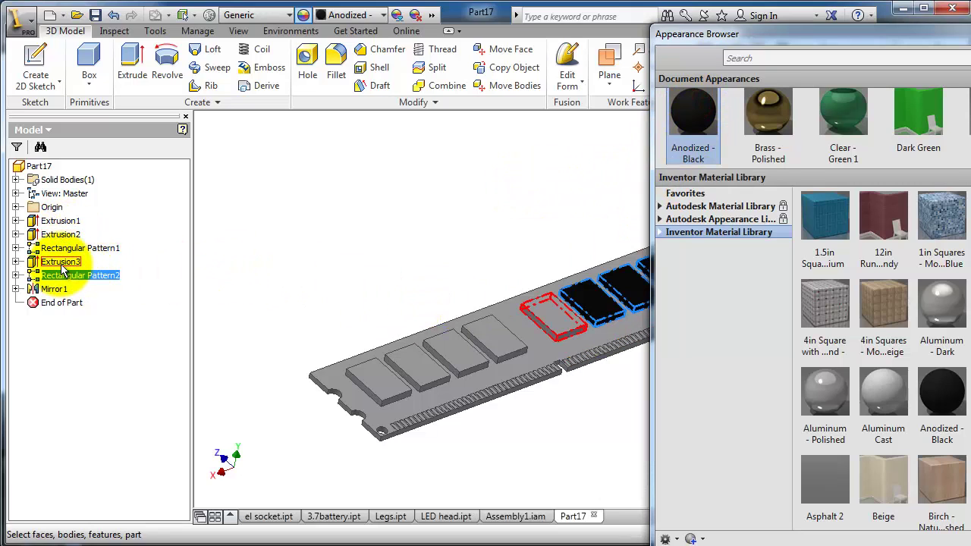
left_click(63, 263, "ctrl")
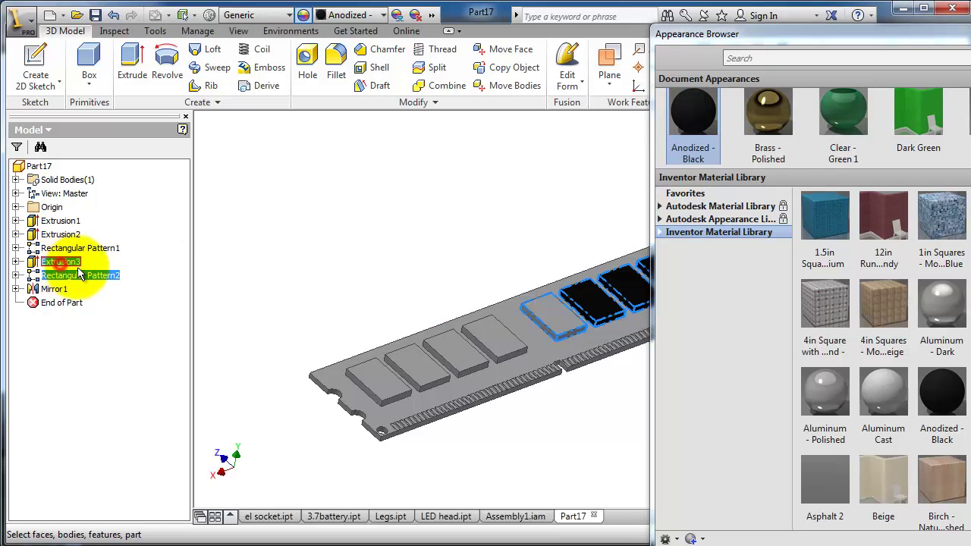
left_click(680, 112)
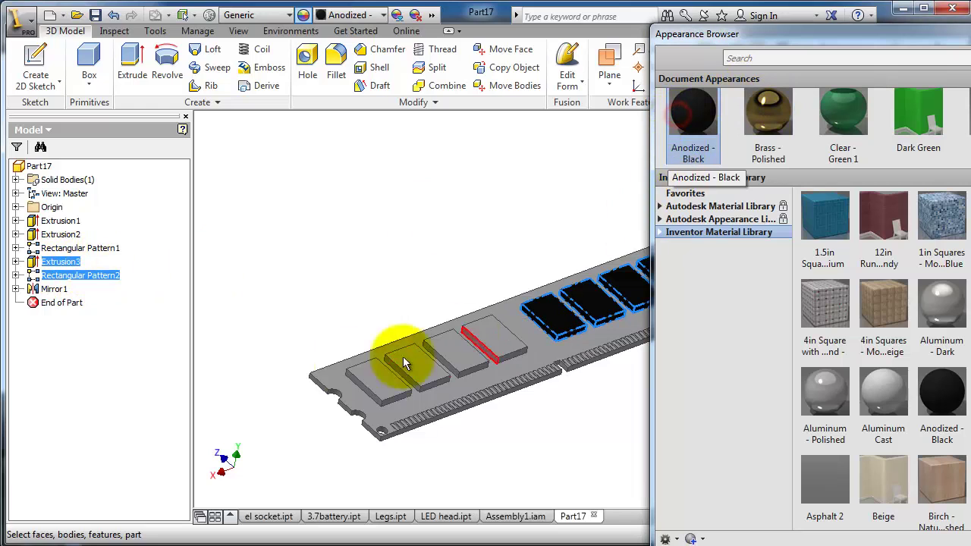
- Make the four grey mirrored chips Anodized - Black
left_click(460, 354)
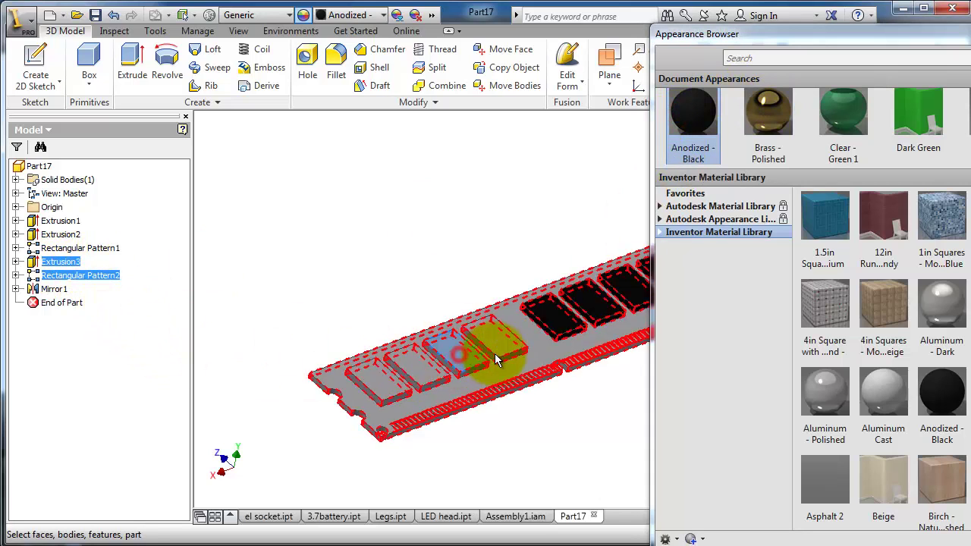
left_click(16, 288)
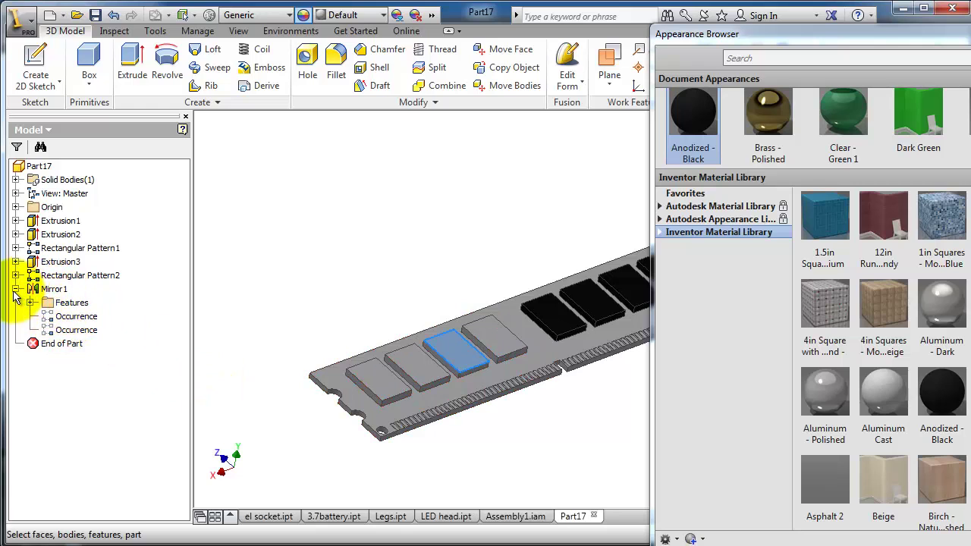
left_click(503, 349)
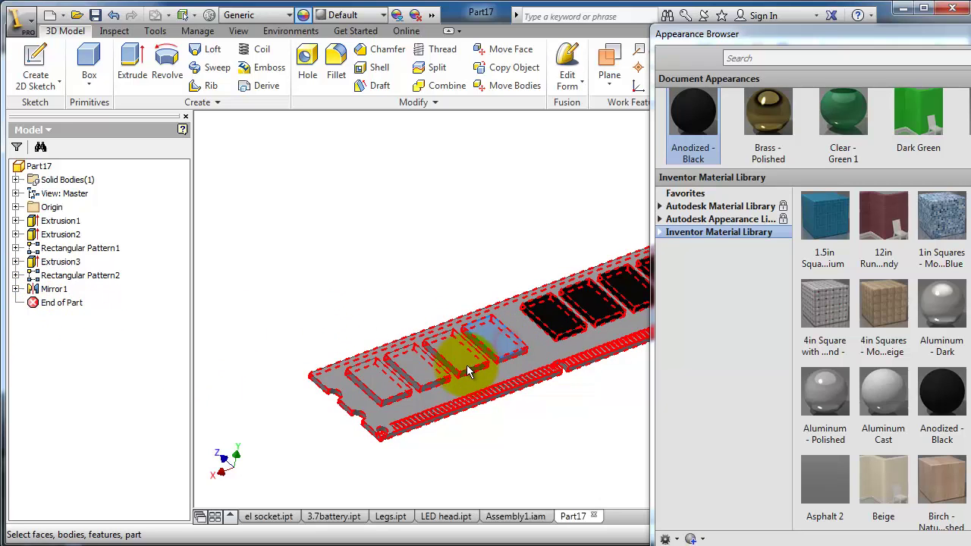
left_click(427, 371, "ctrl")
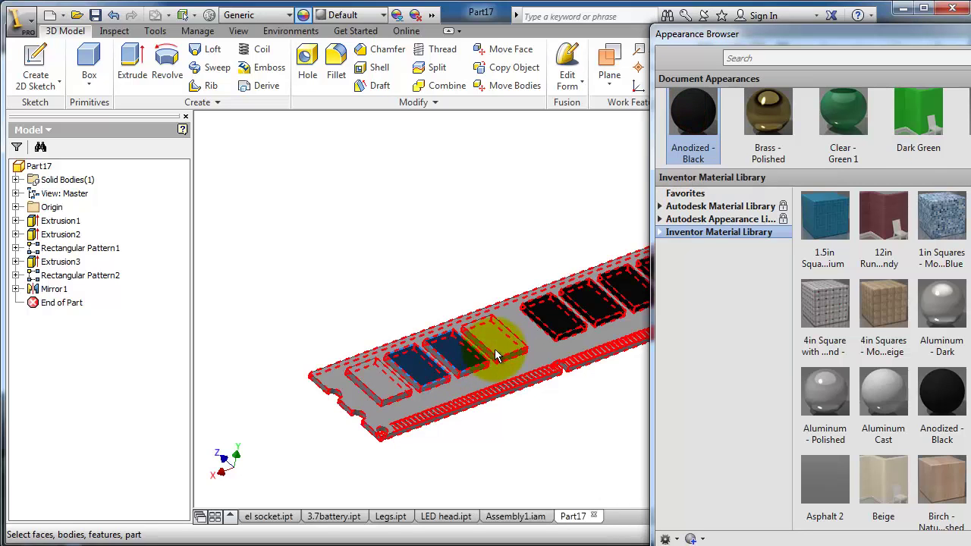
left_click(502, 343)
left_click(379, 386)
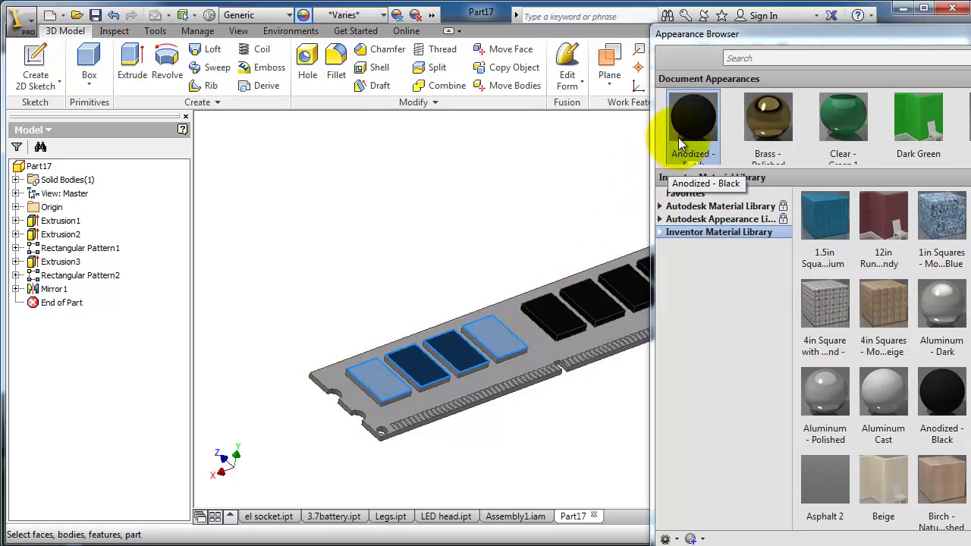
left_click(693, 123)
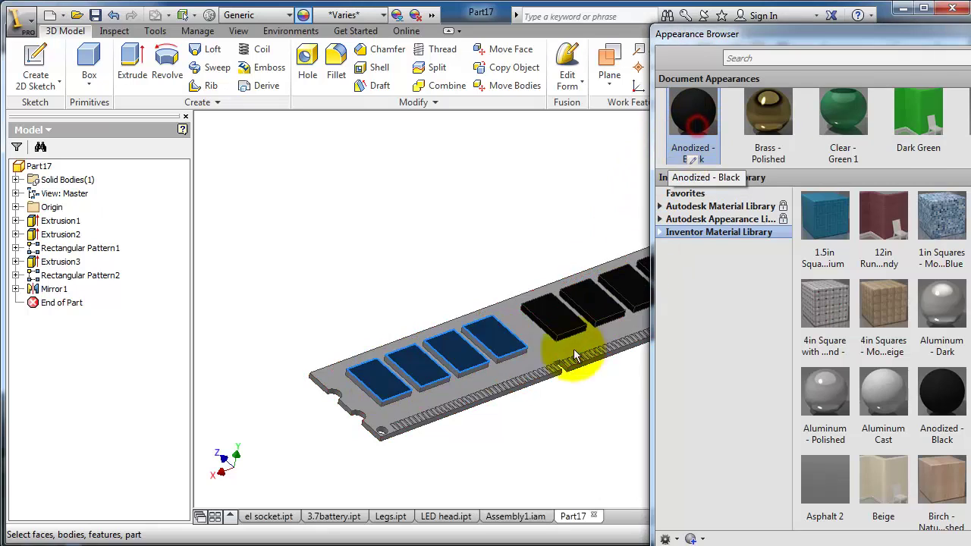
- Reselect the four chips plus the board body and apply Anodized - Black
left_click(513, 353)
left_click(494, 354)
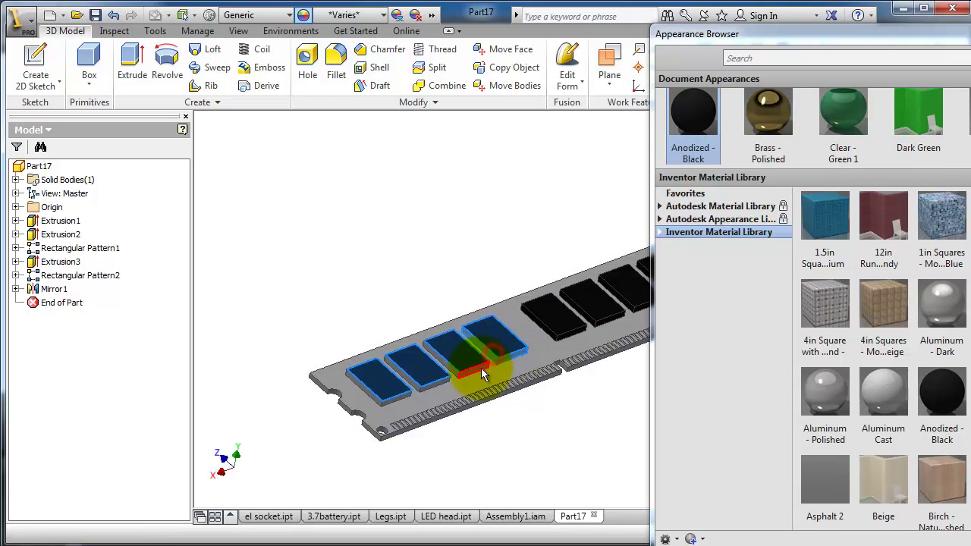
left_click(453, 369)
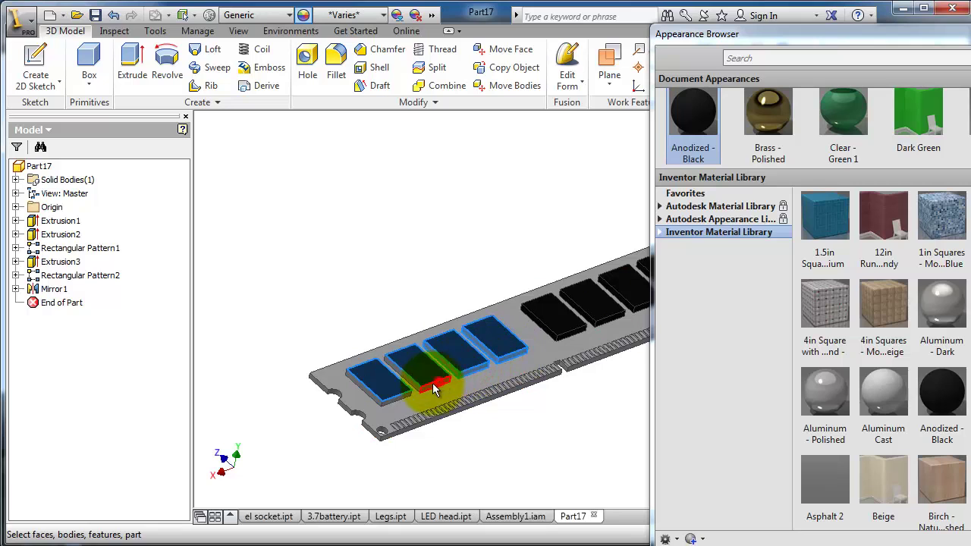
left_click(408, 387)
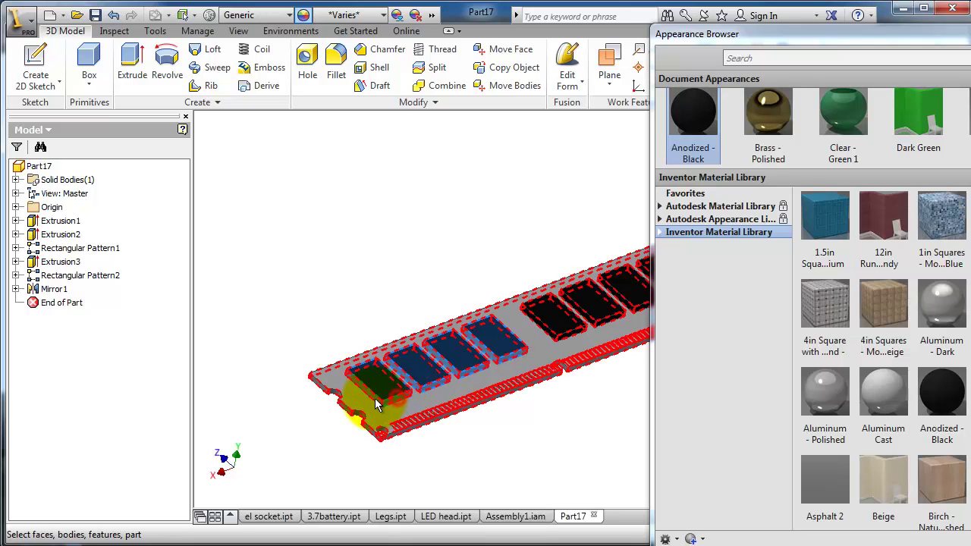
left_click(376, 400)
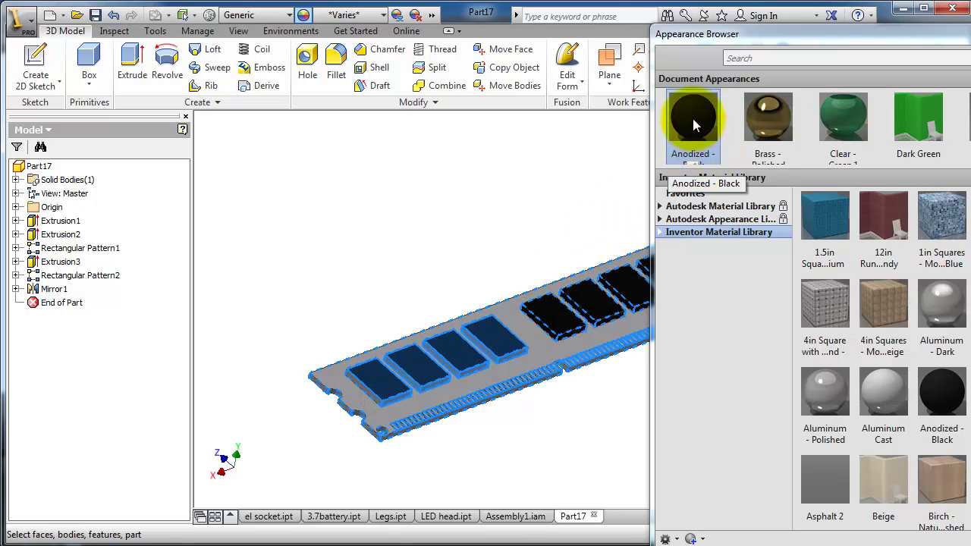
mouse_move(692, 118)
left_mouse_down()
mouse_move(606, 288)
mouse_move(633, 246)
left_mouse_up()
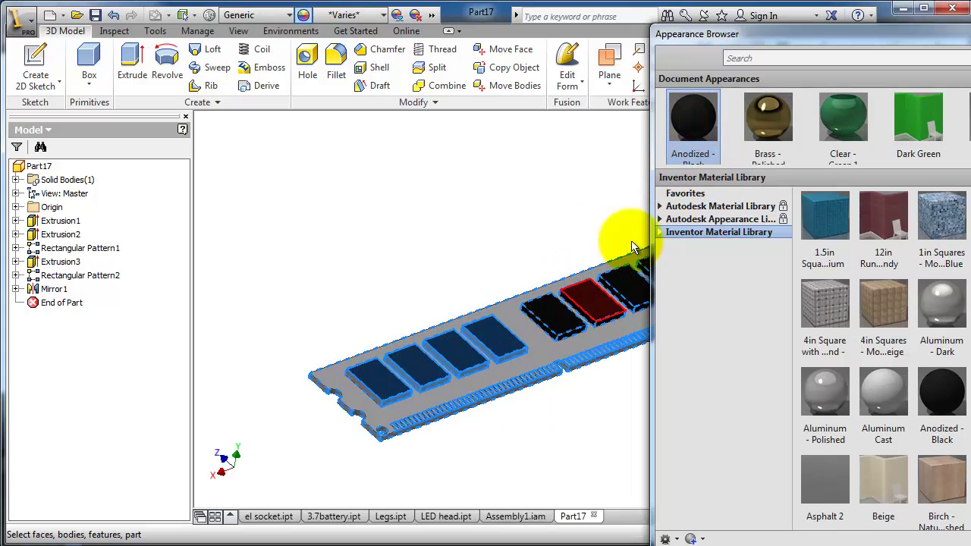
left_click(711, 115)
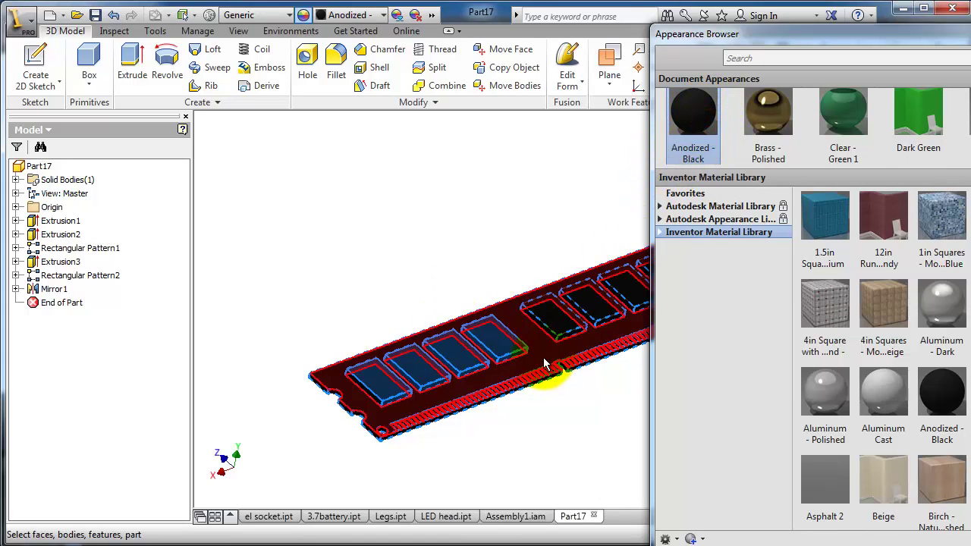
- Apply Dark Green to the board body and reframe the view around the whole RAM stick
left_click_drag(591, 318, 612, 368)
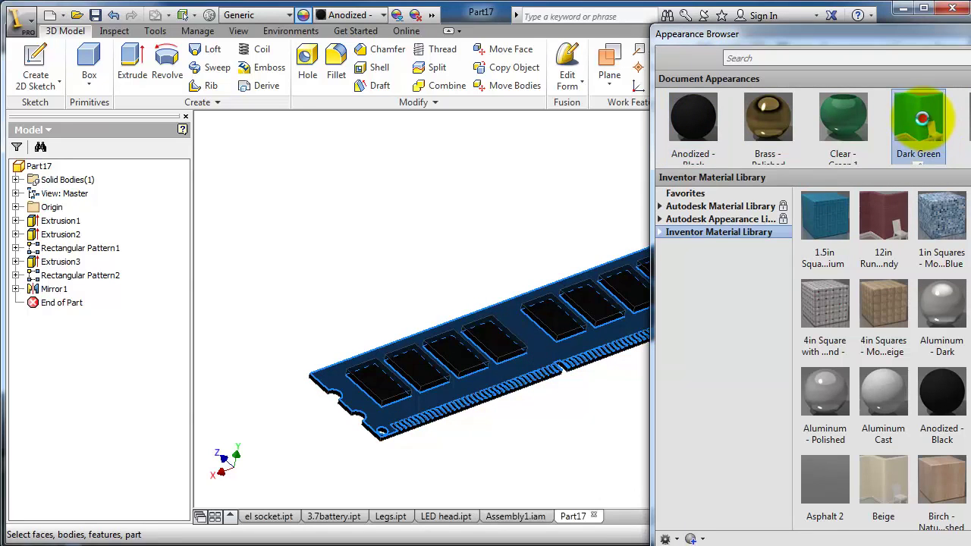
left_click(921, 134)
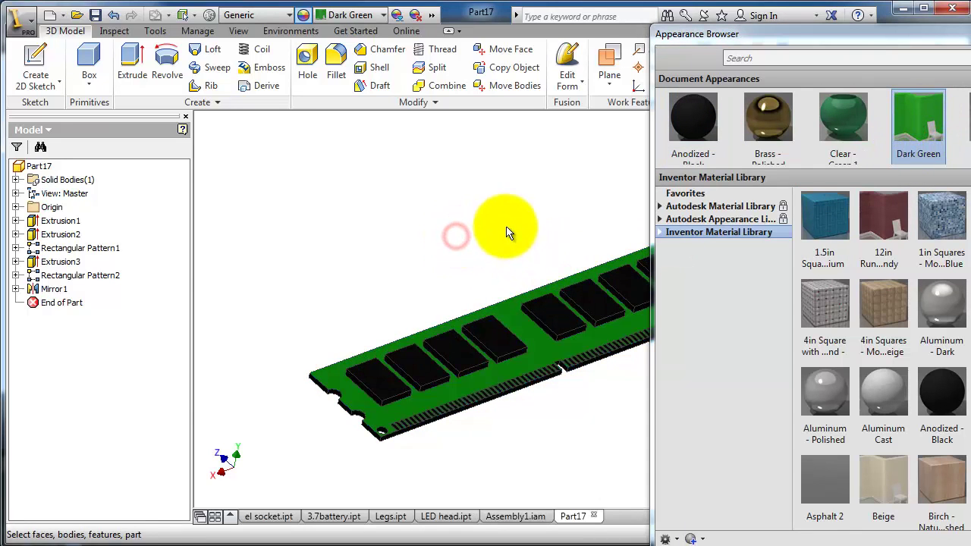
middle_click_drag(459, 238, 481, 242)
scroll(481, 246, "down", 3)
scroll(481, 250, "down", 2)
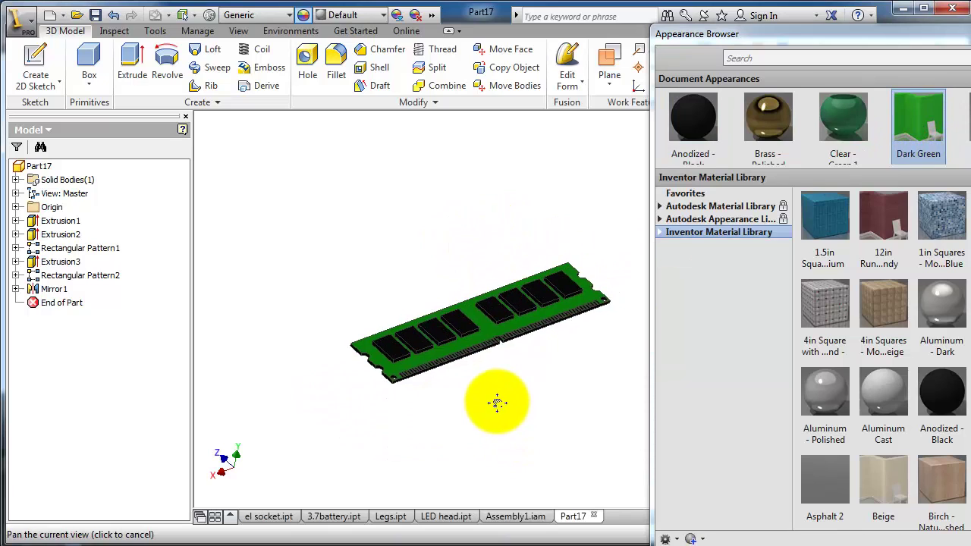
middle_click_drag(516, 437, 541, 369)
middle_click_drag(520, 281, 533, 321)
left_click(551, 382)
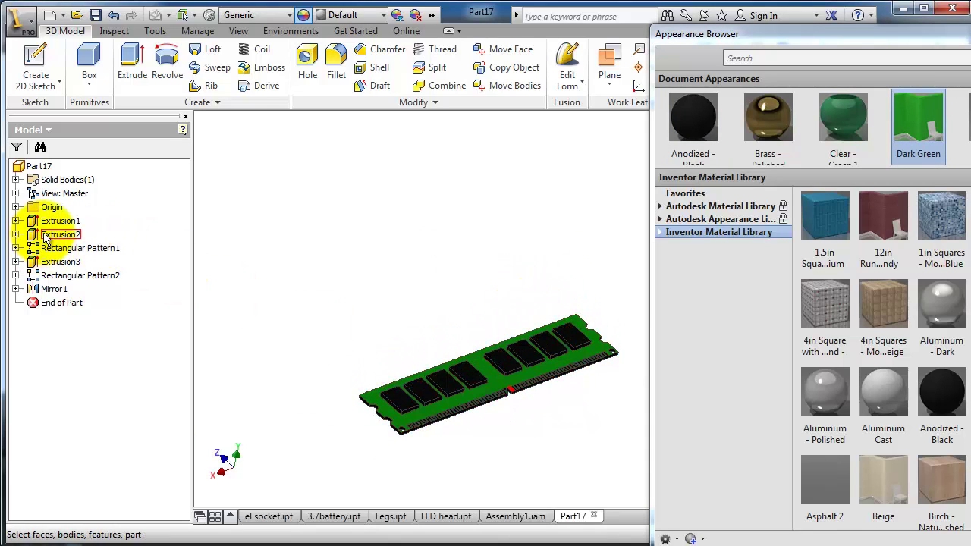
- Apply Brass - Polished to Extrusion2 and Rectangular Pattern1 contact pads
left_click(760, 144)
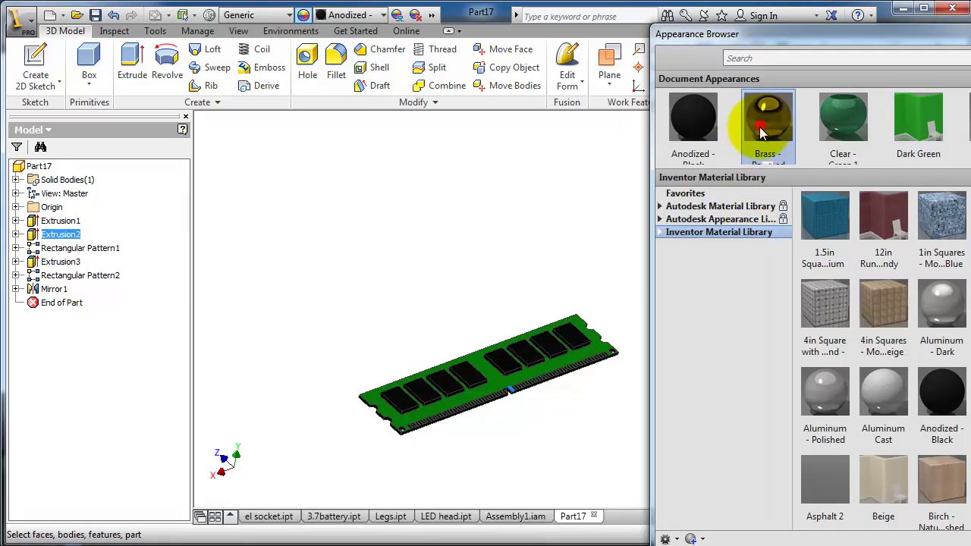
left_click(61, 235)
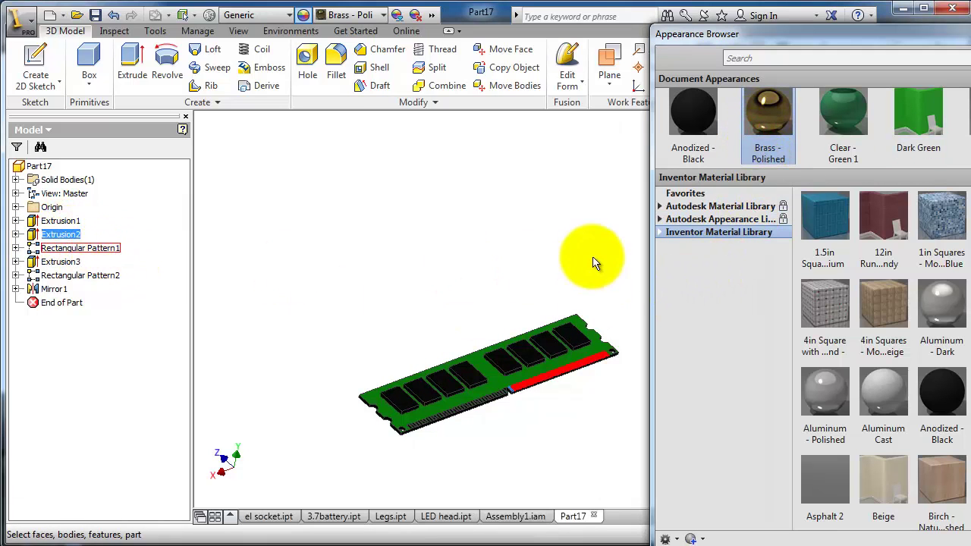
scroll(523, 398, "down", 5)
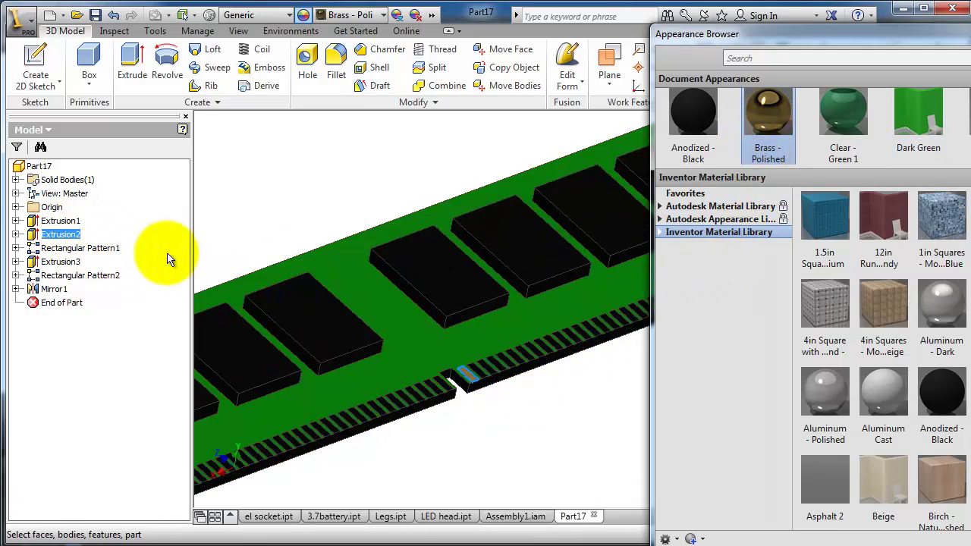
left_click(64, 250, "ctrl")
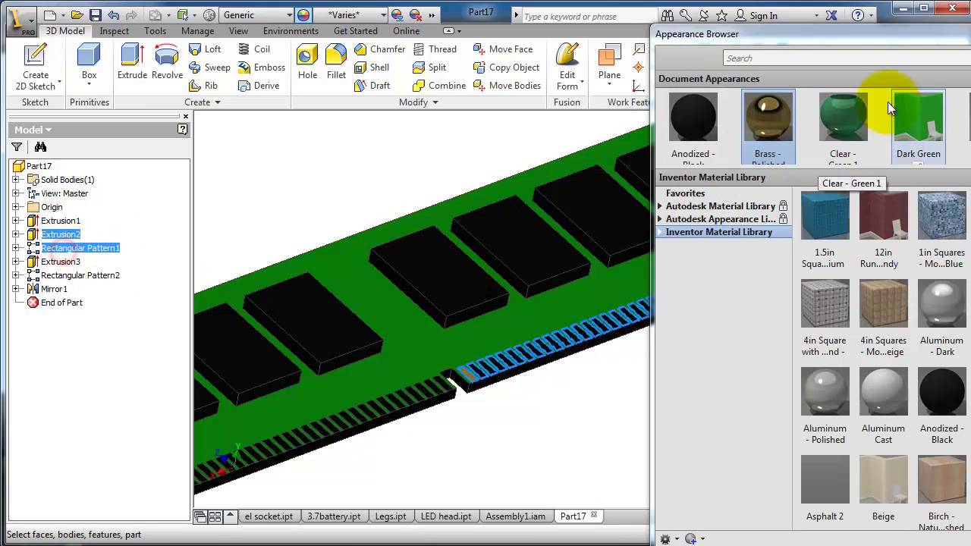
left_click(773, 107)
mouse_move(494, 412)
middle_mouse_down()
mouse_move(613, 358)
mouse_move(590, 307)
middle_mouse_up()
left_click(770, 115)
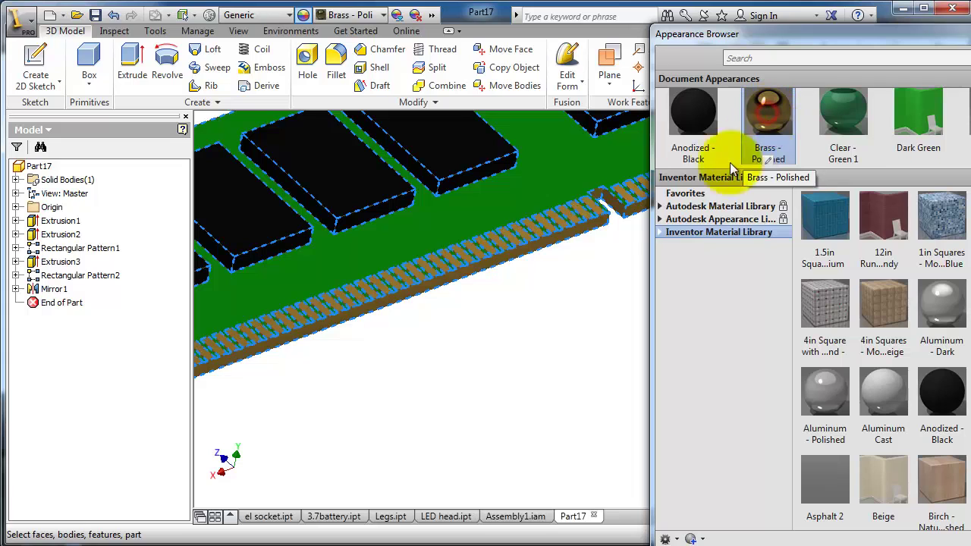
- Clear the selection and recentre the finished RAM stick in the view
left_click(577, 320)
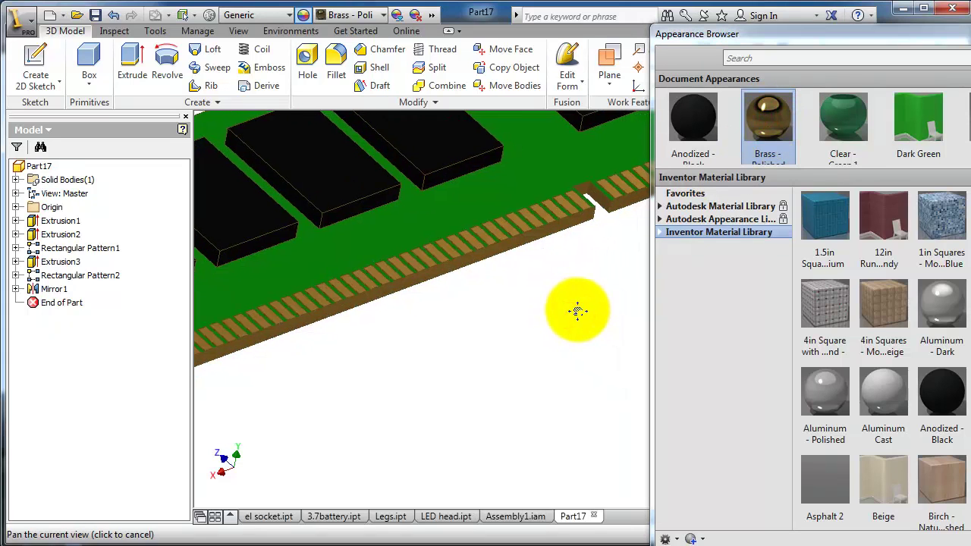
scroll(561, 288, "down", 3)
mouse_move(464, 191)
middle_mouse_down()
mouse_move(422, 179)
mouse_move(508, 186)
middle_mouse_up()
middle_click_drag(556, 311, 516, 356)
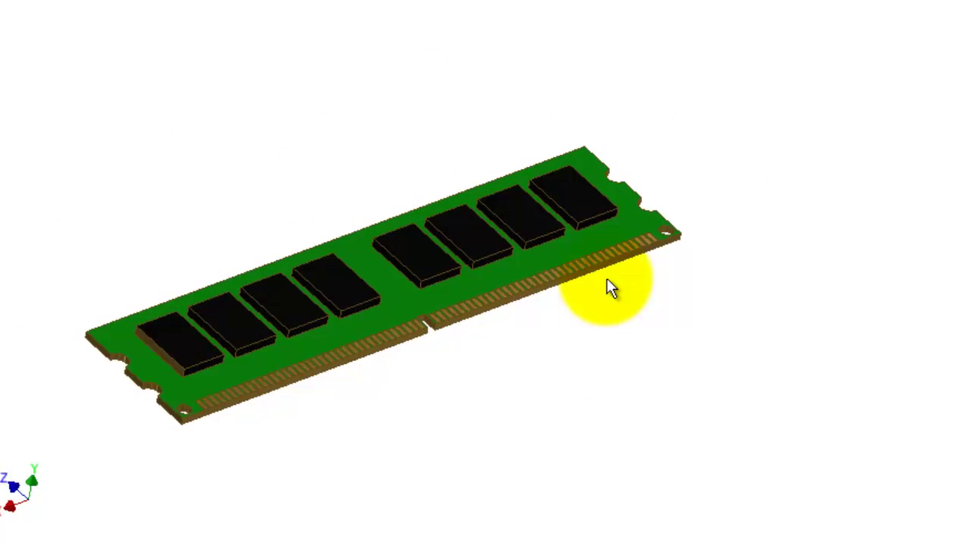
scroll(526, 270, "up", 2)
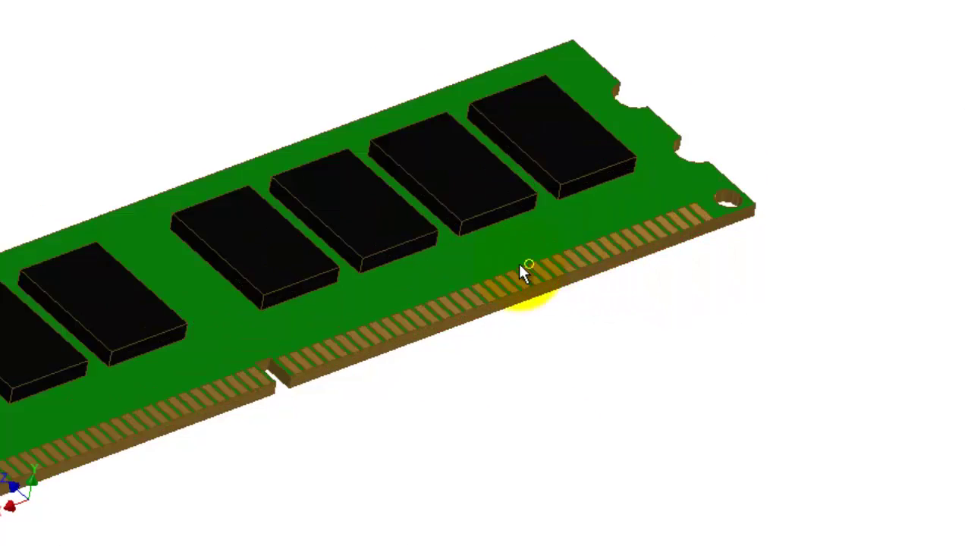
scroll(488, 265, "up", 3)
scroll(531, 265, "up", 2)
scroll(637, 266, "up", 2)
scroll(637, 266, "down", 3)
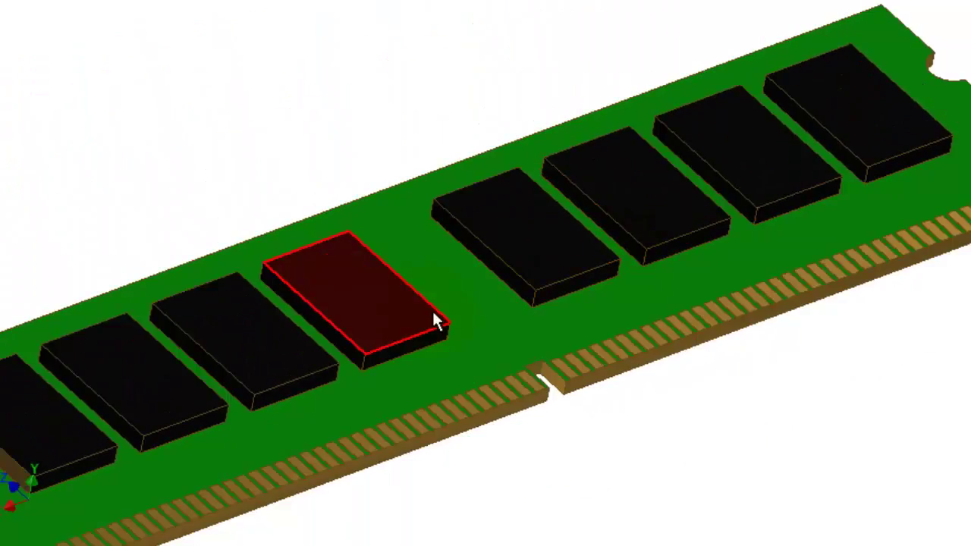
scroll(433, 321, "up", 3)
middle_click_drag(557, 325, 849, 109)
scroll(819, 137, "down", 2)
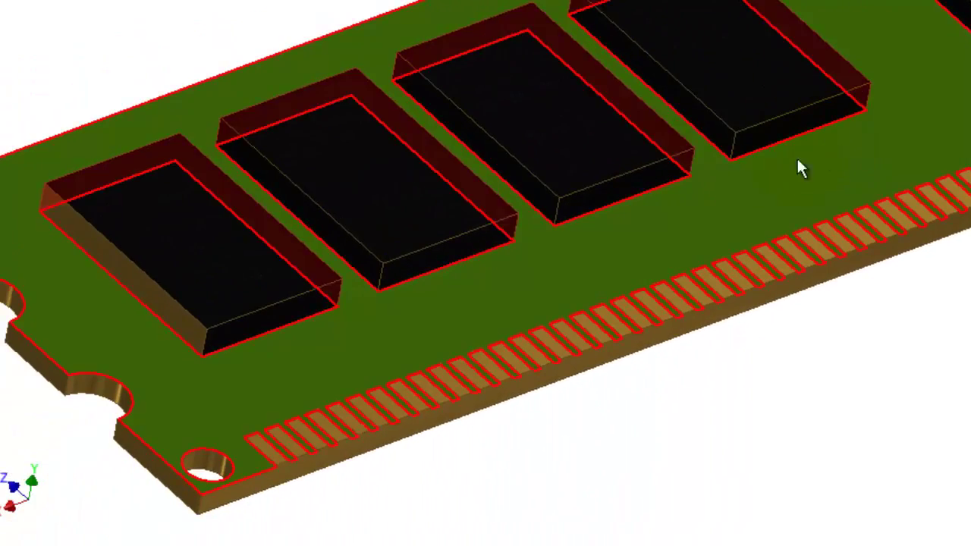
mouse_move(797, 167)
middle_mouse_down()
mouse_move(646, 217)
mouse_move(455, 325)
mouse_move(657, 323)
middle_mouse_up()
scroll(668, 300, "down", 3)
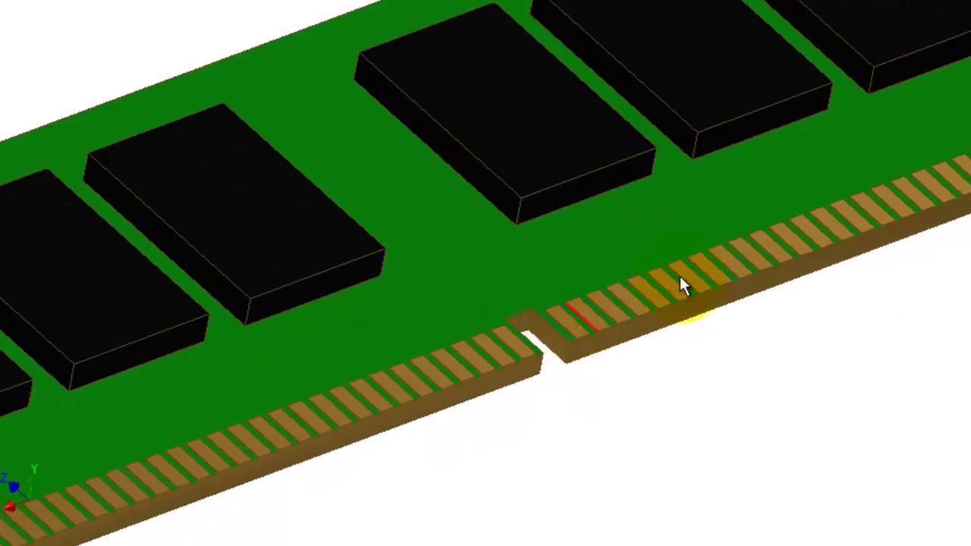
scroll(702, 250, "down", 3)
middle_click_drag(728, 189, 704, 206)
scroll(810, 190, "up", 5)
scroll(809, 190, "down", 5)
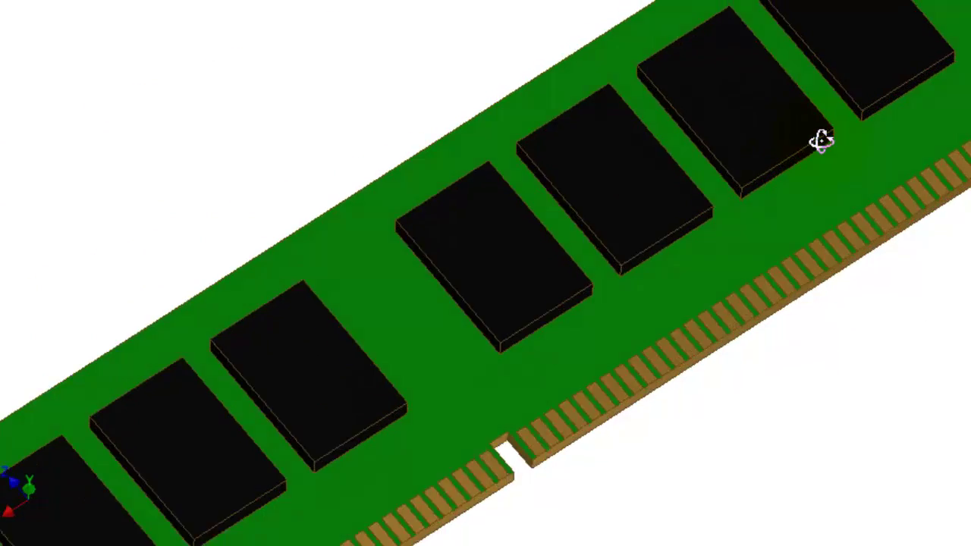
middle_click_drag(821, 141, 803, 138)
scroll(875, 117, "down", 2)
mouse_move(875, 116)
middle_mouse_down()
mouse_move(715, 267)
mouse_move(700, 253)
mouse_move(726, 230)
mouse_move(747, 177)
mouse_move(730, 189)
mouse_move(753, 188)
middle_mouse_up()
scroll(715, 266, "up", 3)
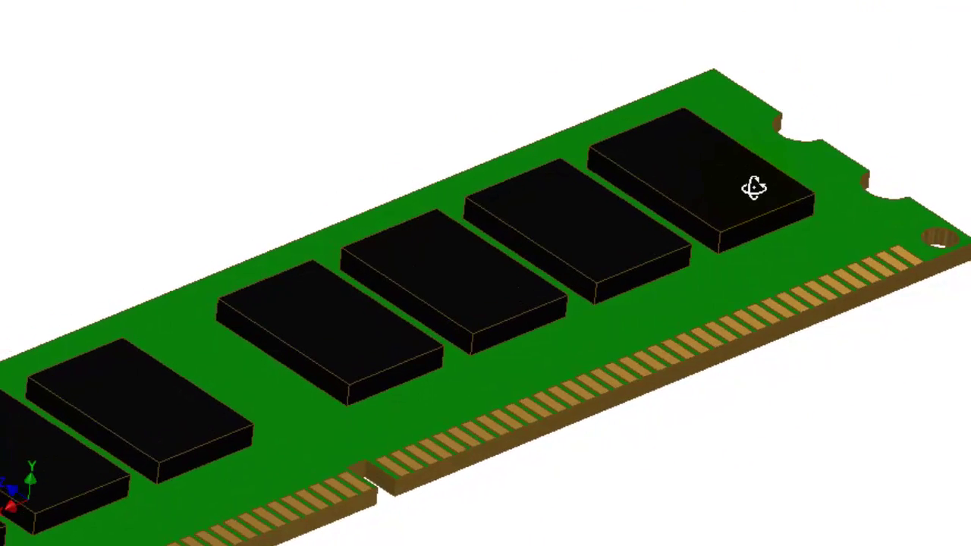
scroll(743, 192, "down", 1)
scroll(751, 167, "up", 3)
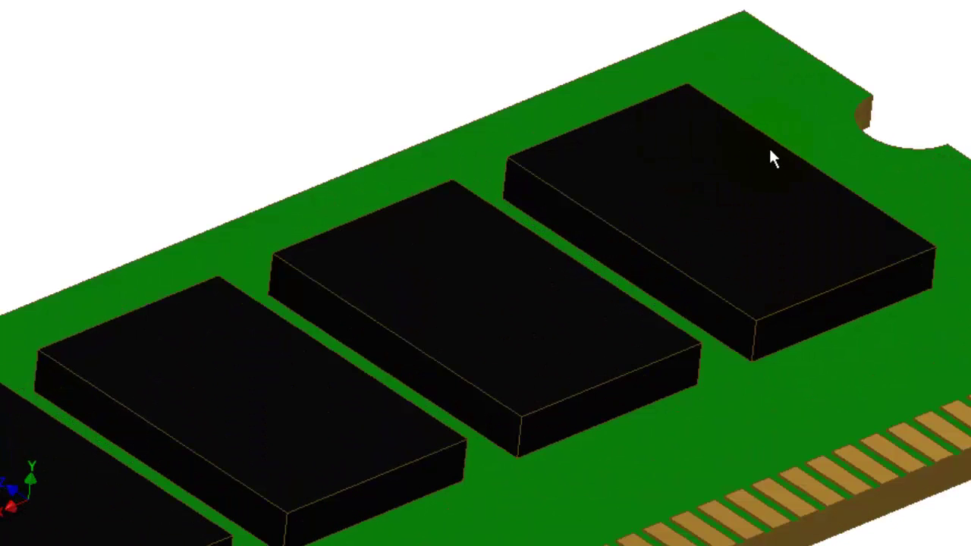
scroll(750, 197, "down", 2)
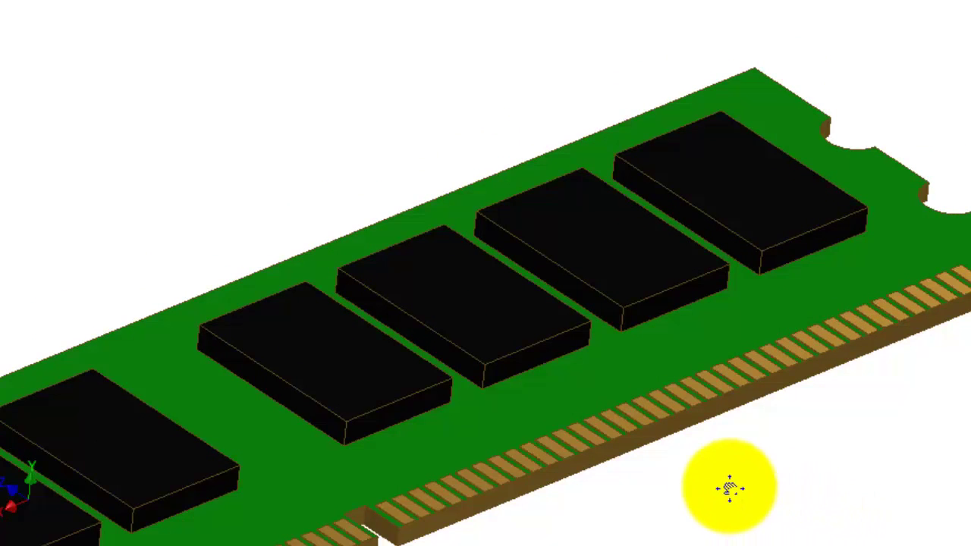